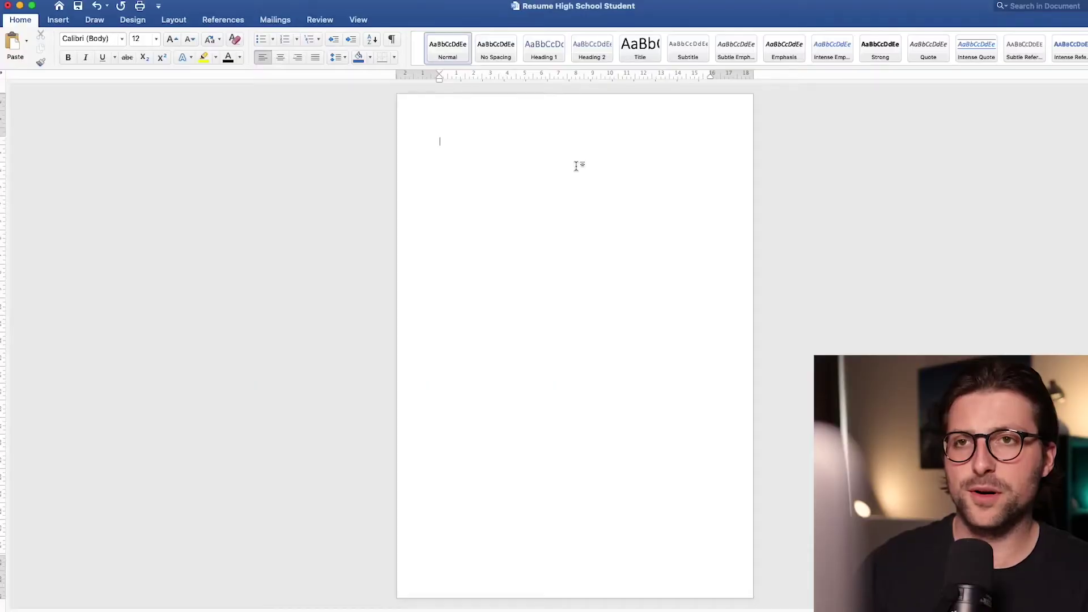
Apply Narrow page margins of 1.27 cm on every side
left_click(182, 6)
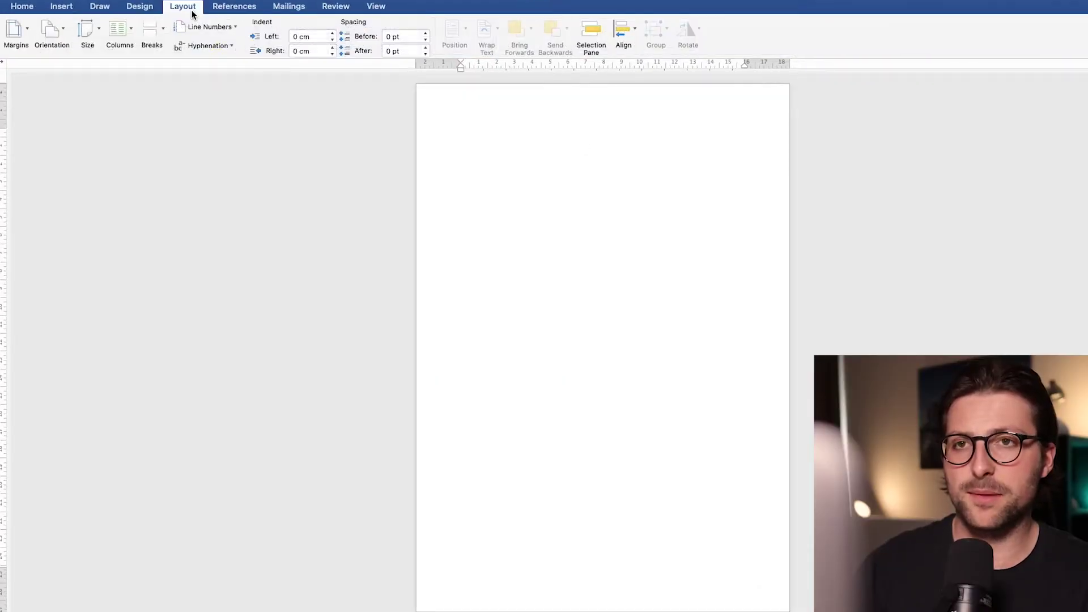
left_click(25, 33)
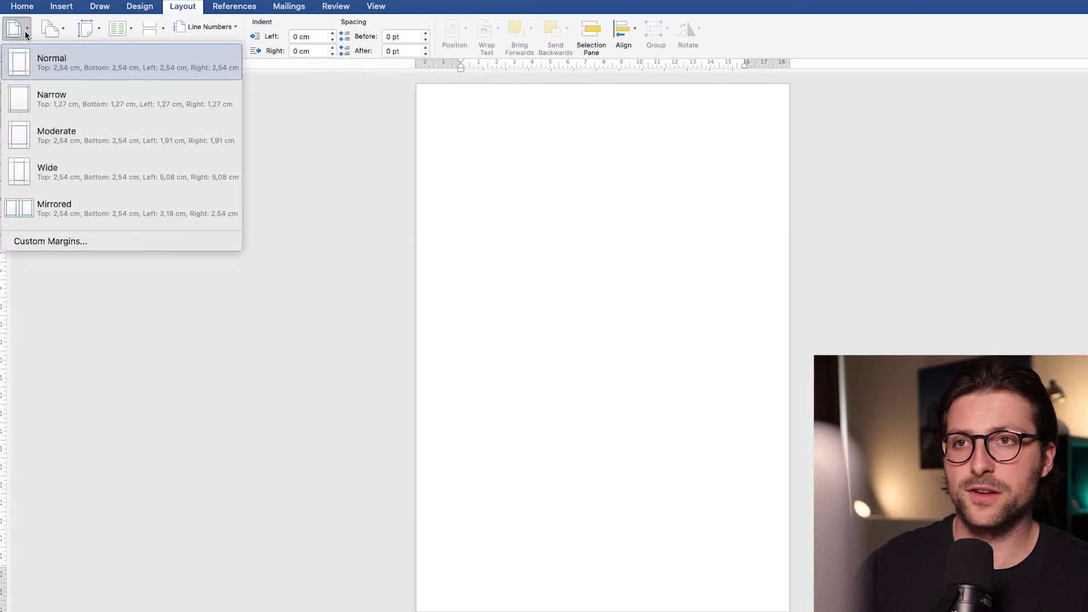
left_click(99, 94)
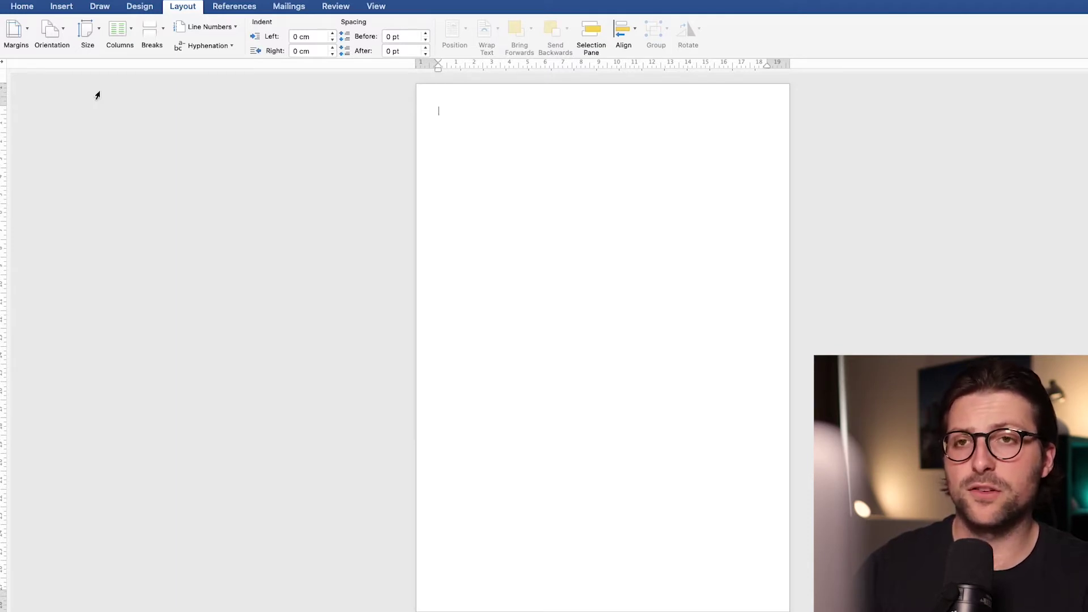
left_click(69, 8)
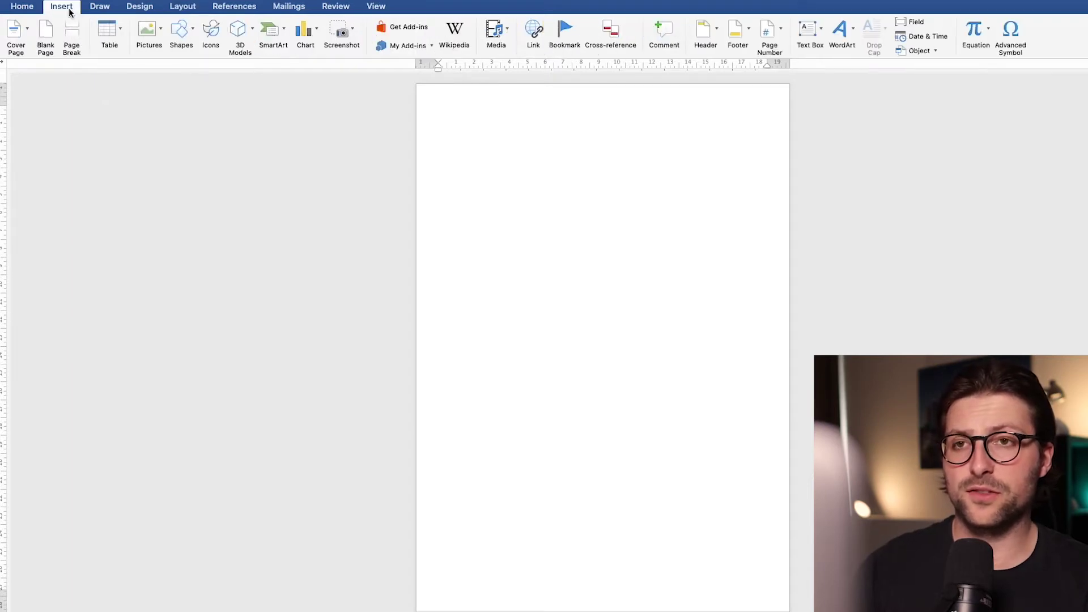
Draw a rectangle across the top of the page
left_click(193, 28)
left_click(241, 70)
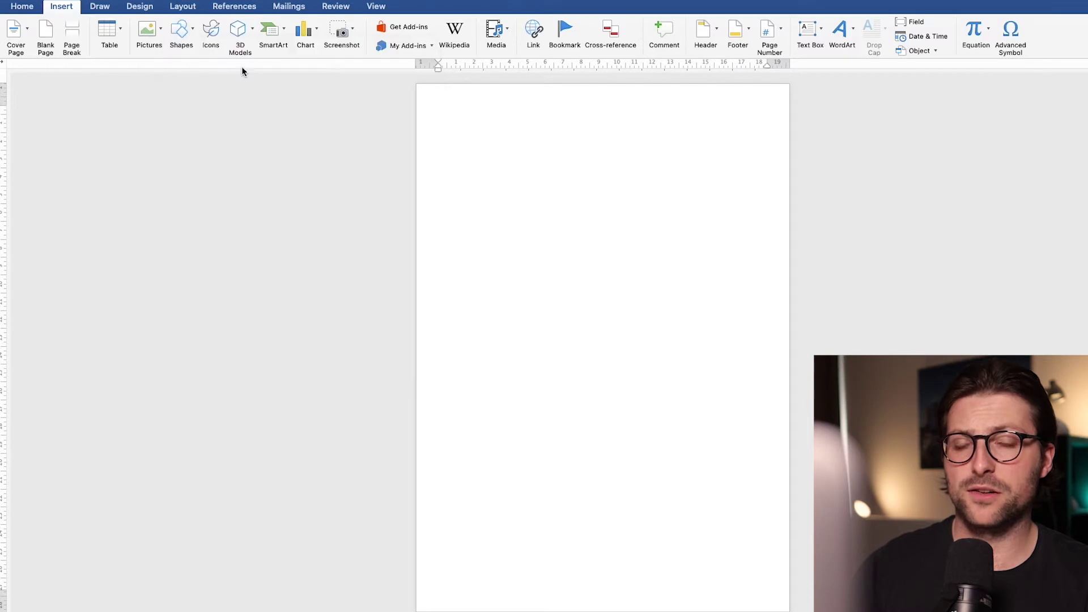
left_click_drag(420, 88, 785, 168)
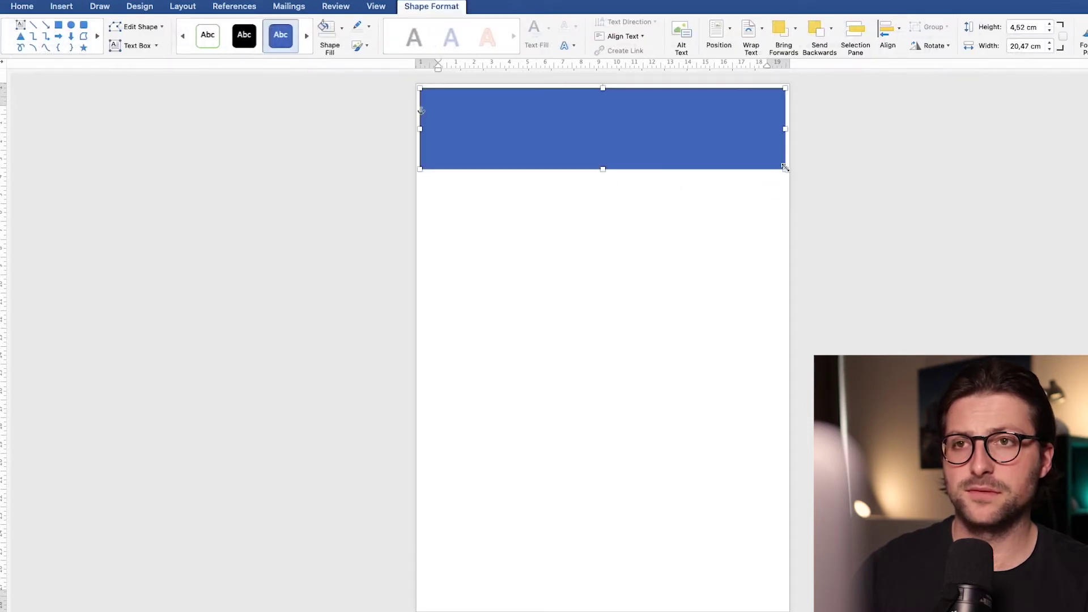
Remove the rectangle's outline and give it a light blue gradient fill
left_click(342, 28)
left_click(370, 28)
left_click(370, 29)
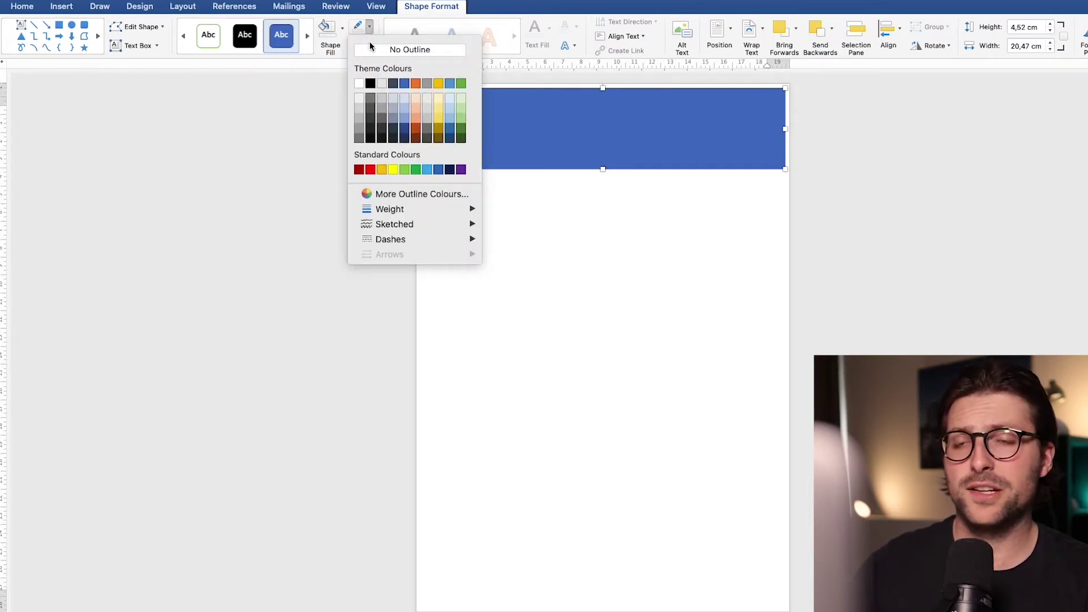
left_click(372, 50)
left_click(343, 30)
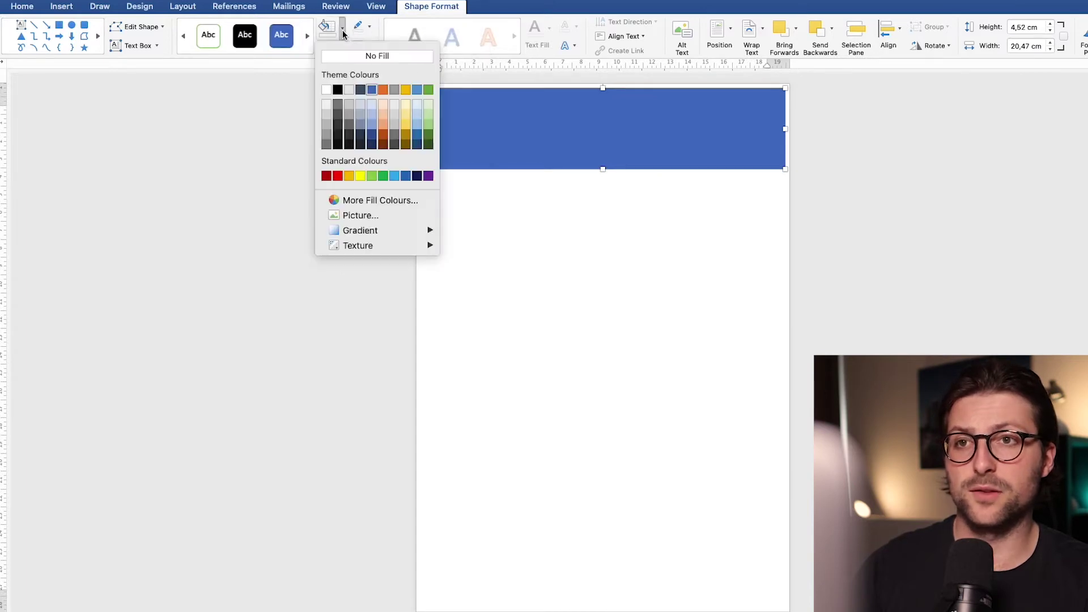
mouse_move(382, 233)
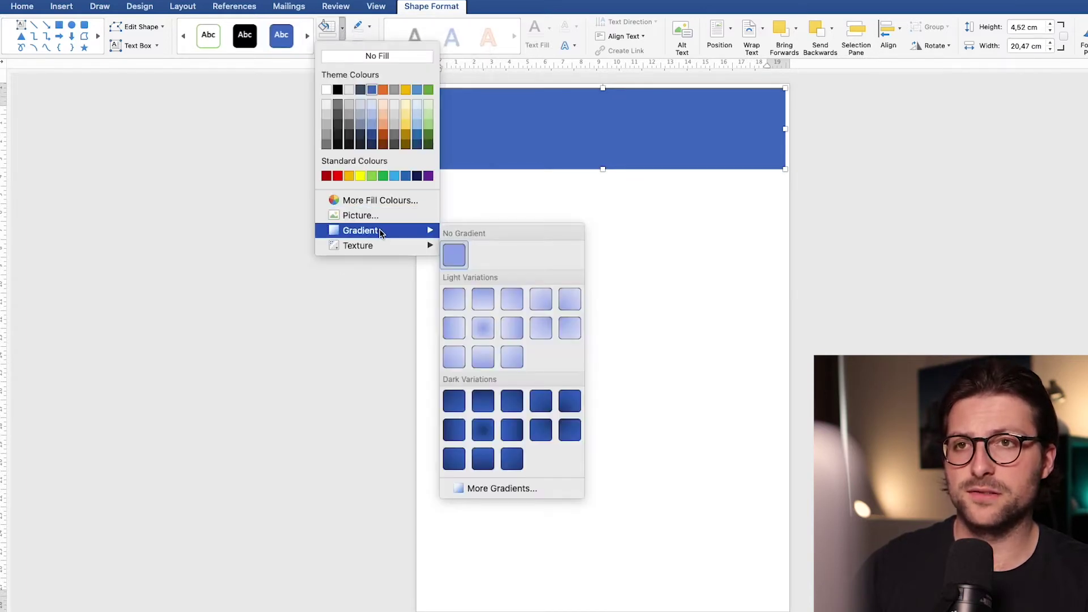
left_click(458, 323)
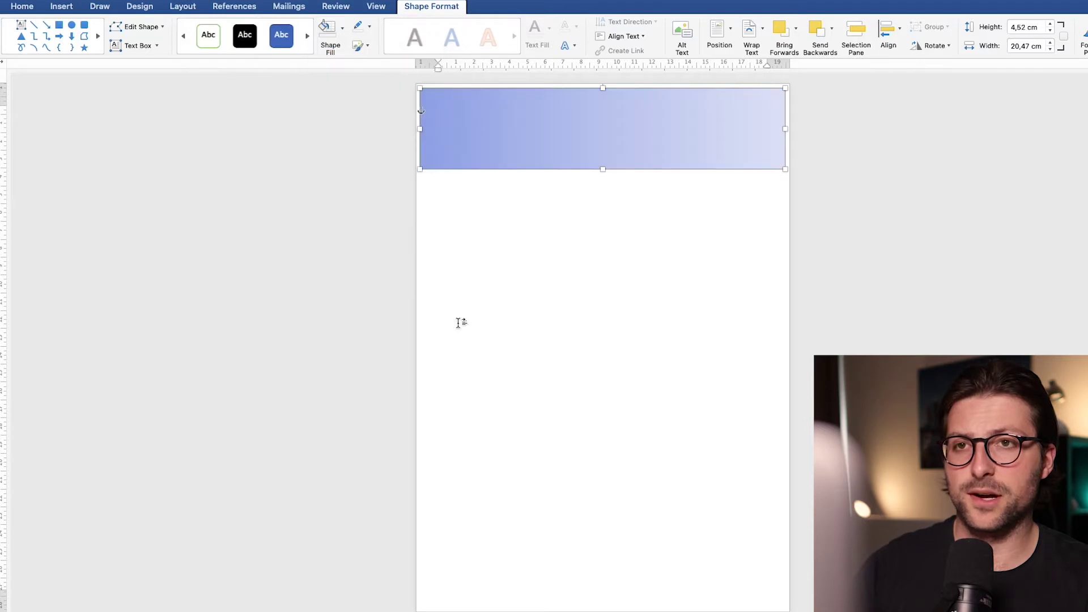
Delete the middle stop from the rectangle's gradient fill
double_click(586, 134)
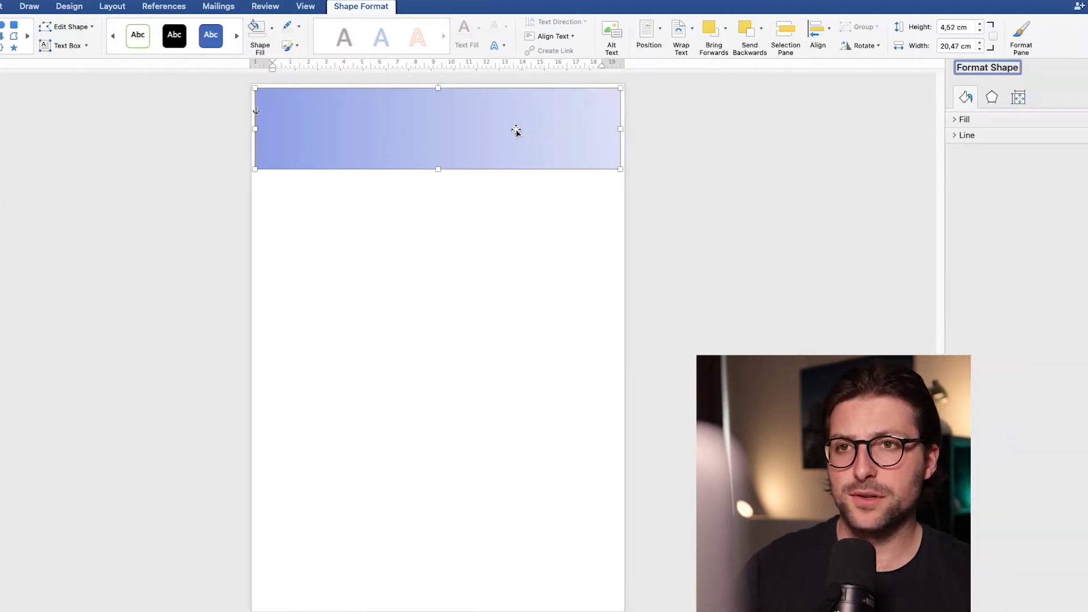
left_click(934, 118)
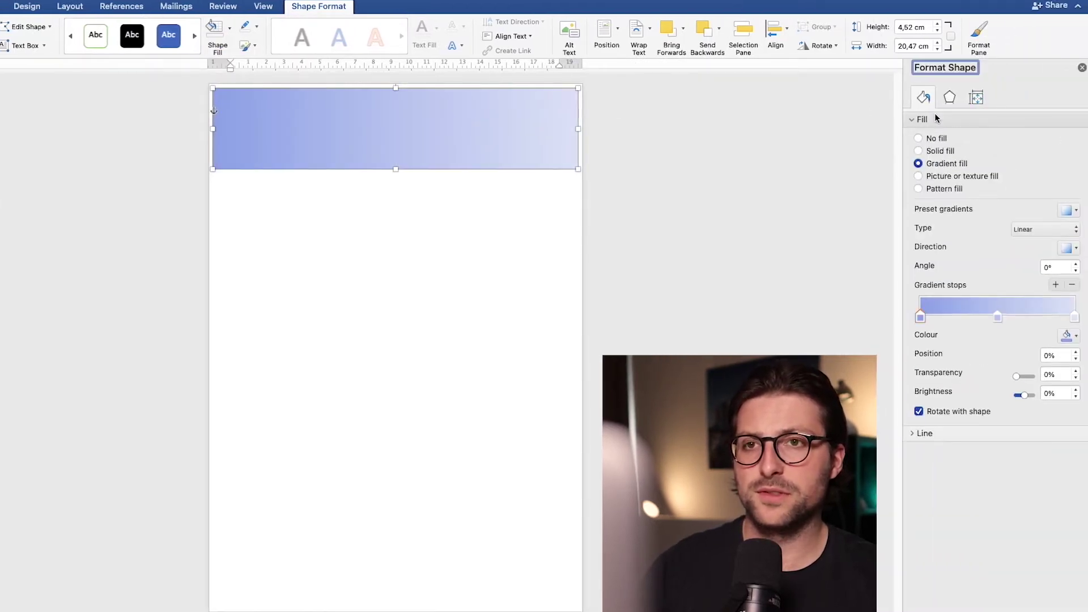
left_click(997, 316)
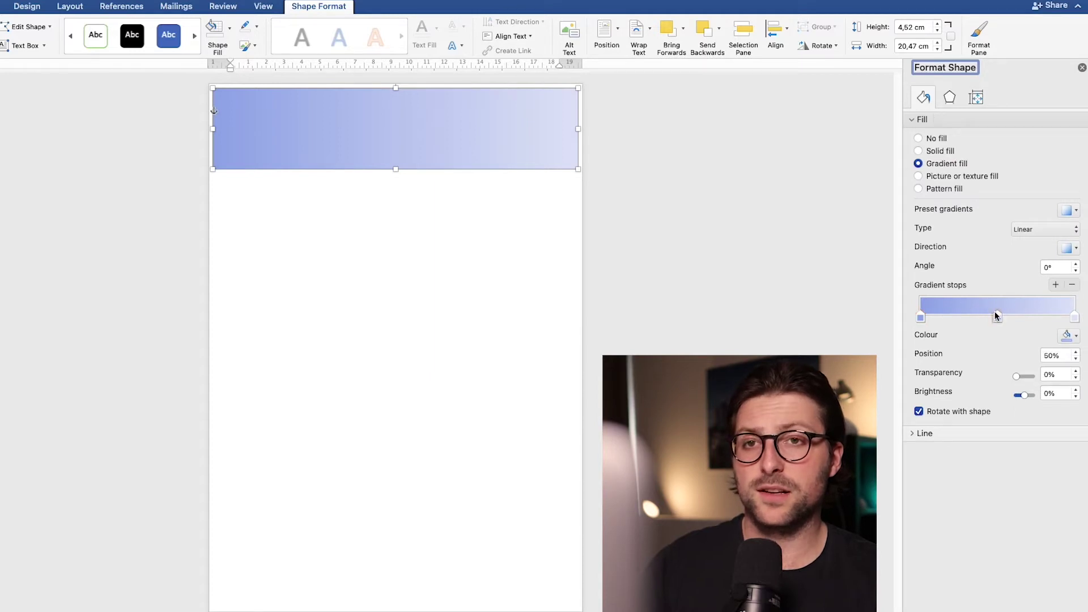
left_click(1071, 285)
Colour the left gradient stop blue and the right stop purple
left_click(1068, 336)
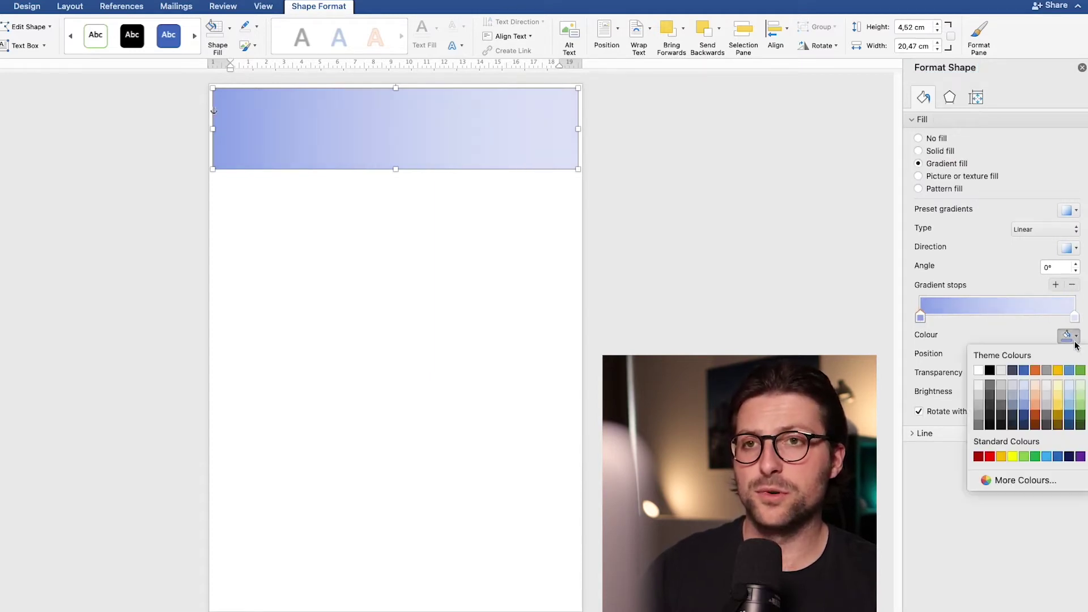
left_click(1059, 456)
left_click(1074, 316)
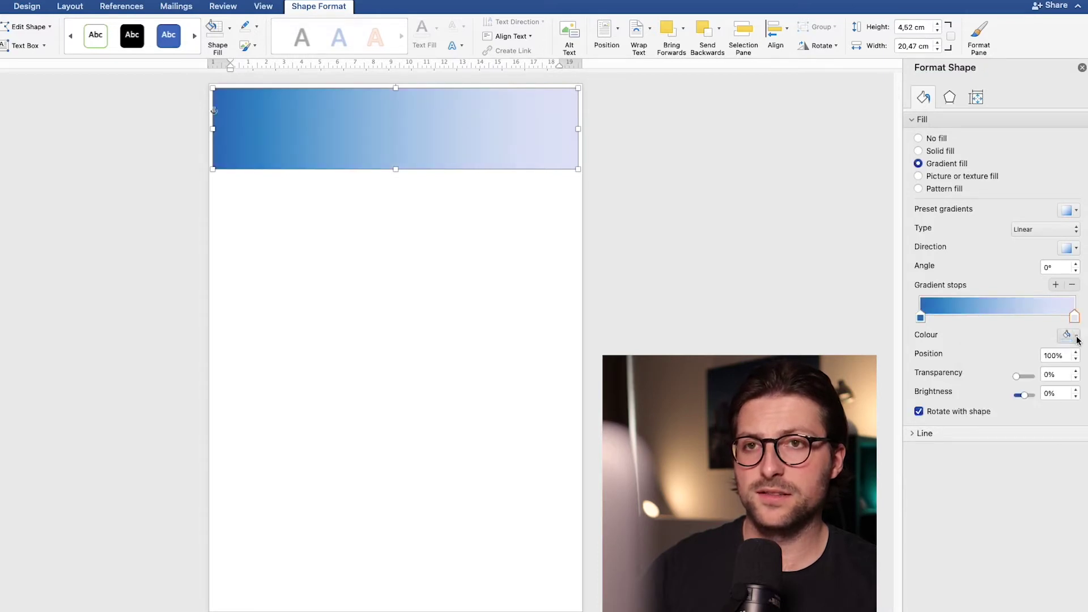
left_click(1069, 336)
left_click(1080, 456)
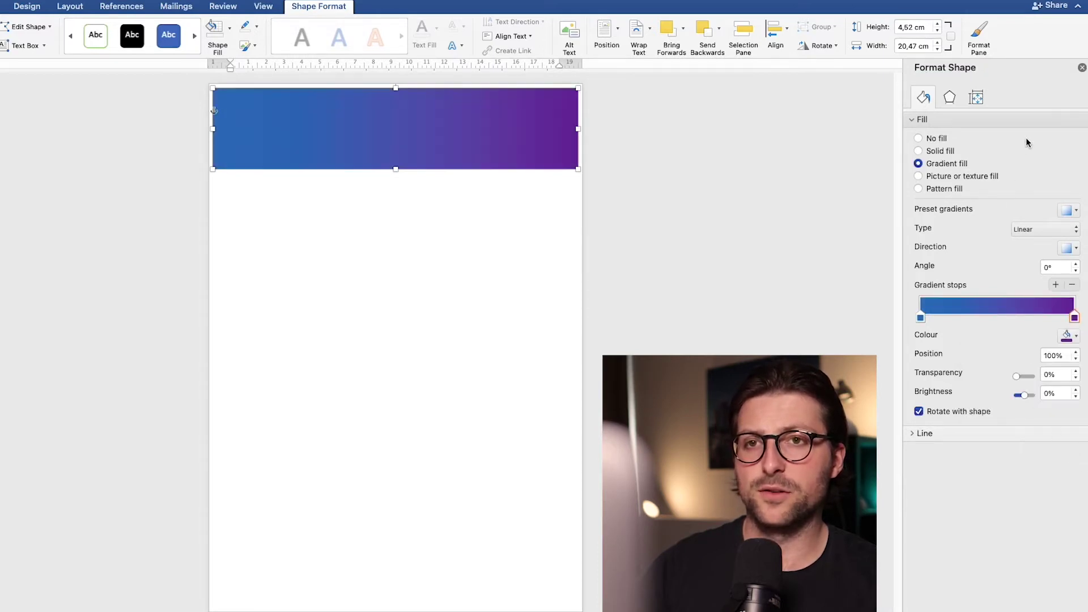
left_click(1082, 68)
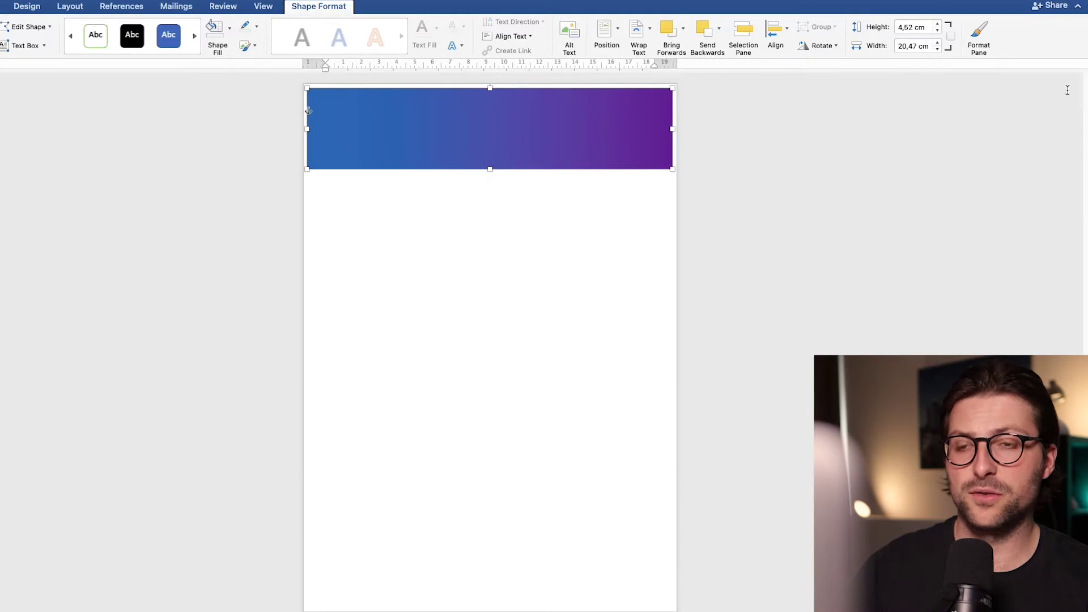
scroll(1067, 90, "up", 5)
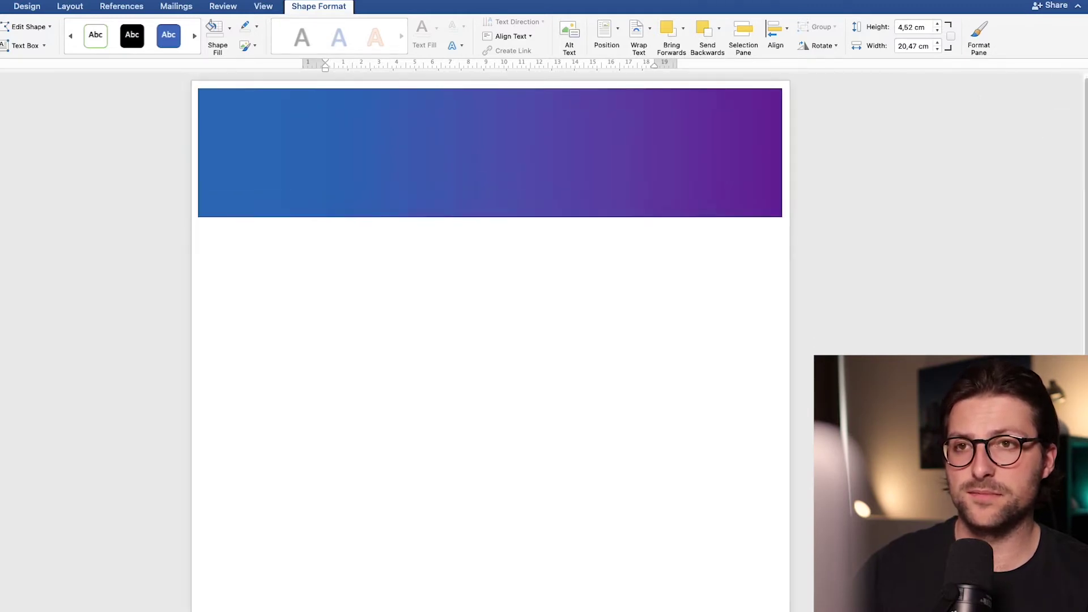
scroll(493, 341, "up", 2)
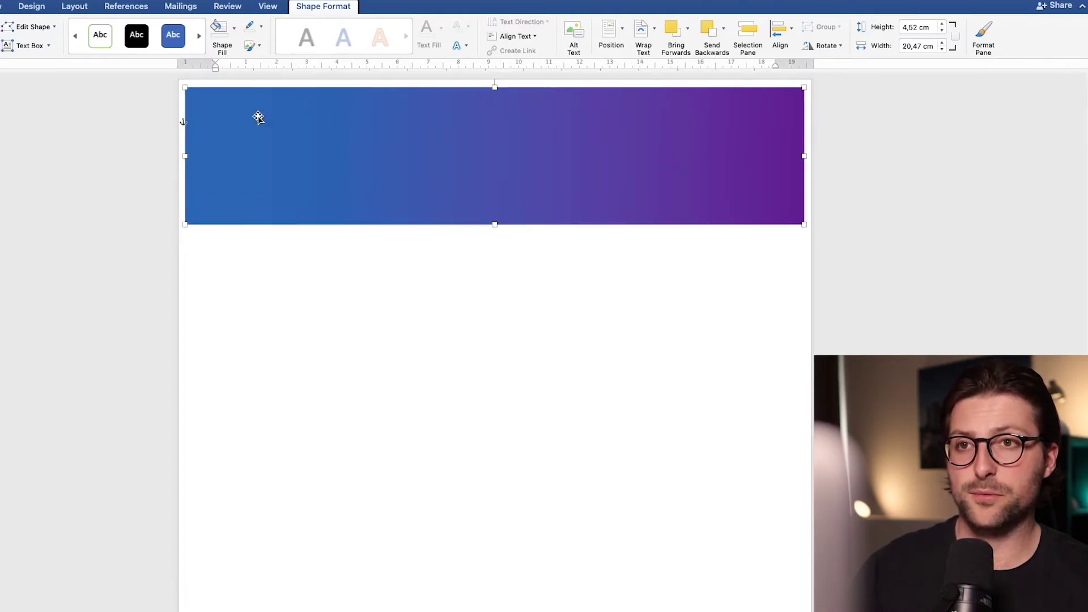
Draw a horizontal text box spanning the gradient header
left_click(49, 47)
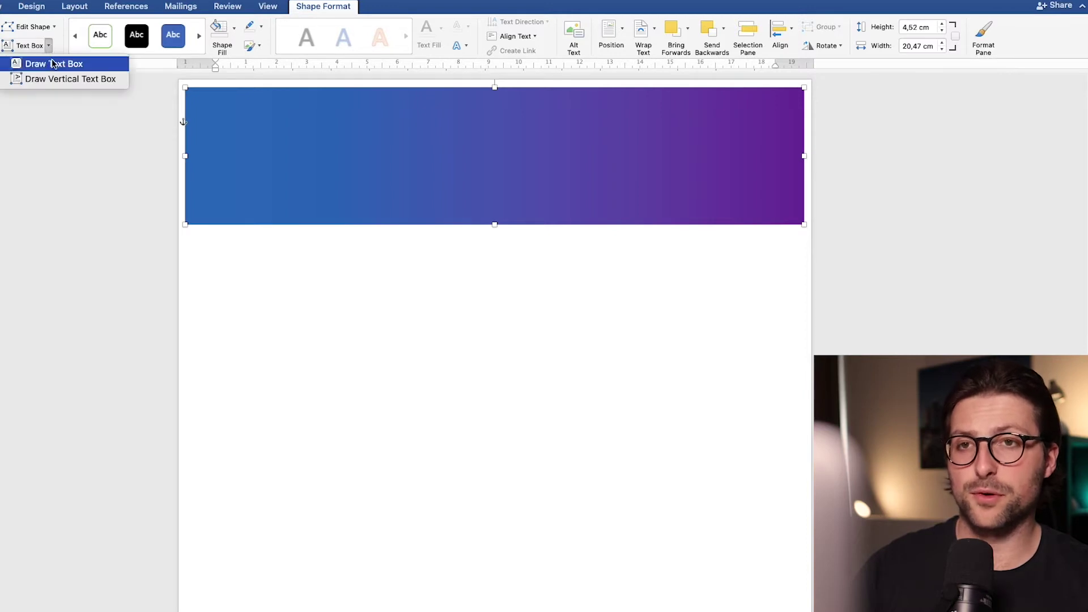
left_click(52, 63)
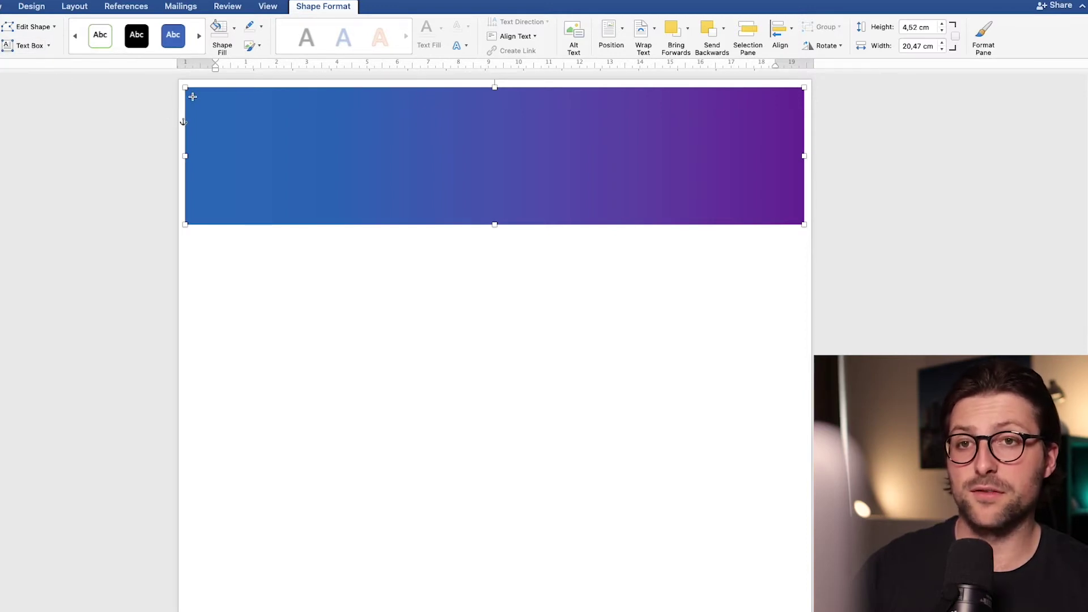
mouse_move(192, 98)
left_mouse_down()
mouse_move(698, 163)
mouse_move(780, 197)
mouse_move(794, 216)
left_mouse_up()
left_click_drag(794, 156, 798, 157)
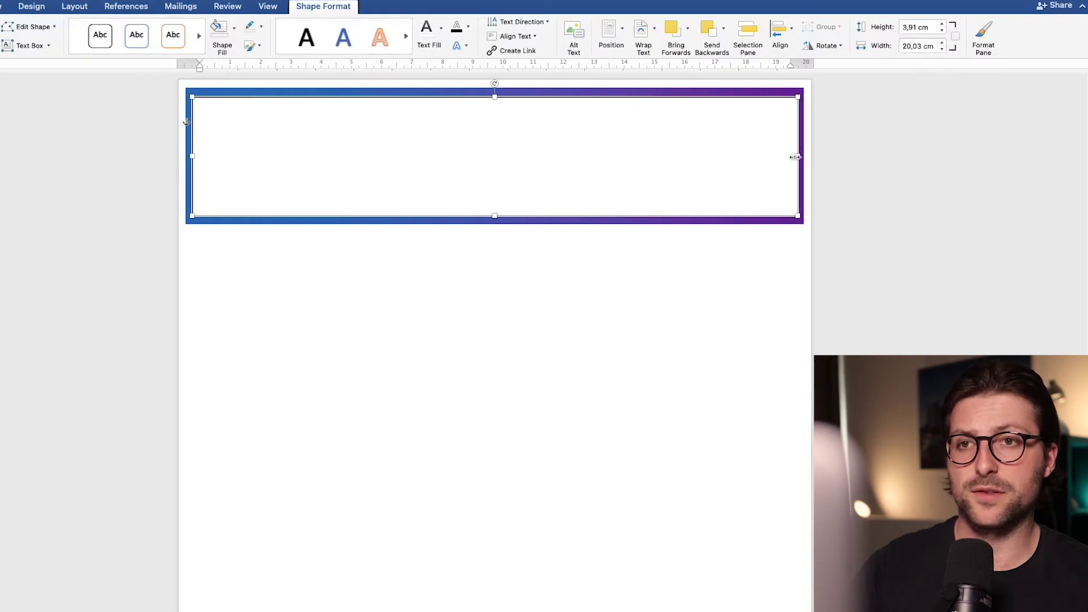
Give the text box no fill, no outline and white text
left_click(234, 35)
left_click(240, 55)
left_click(261, 26)
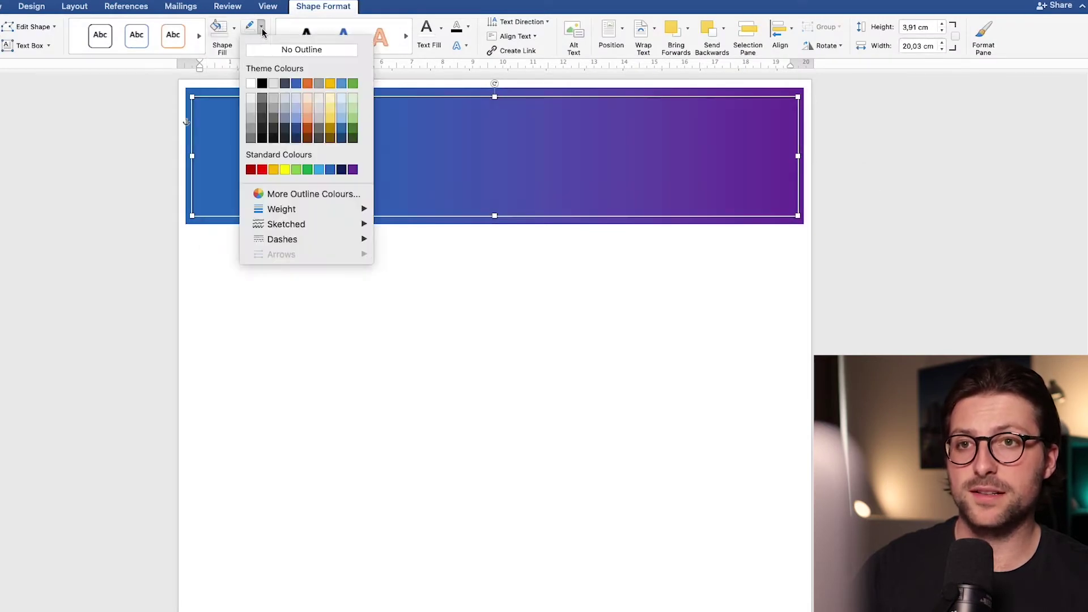
left_click(268, 51)
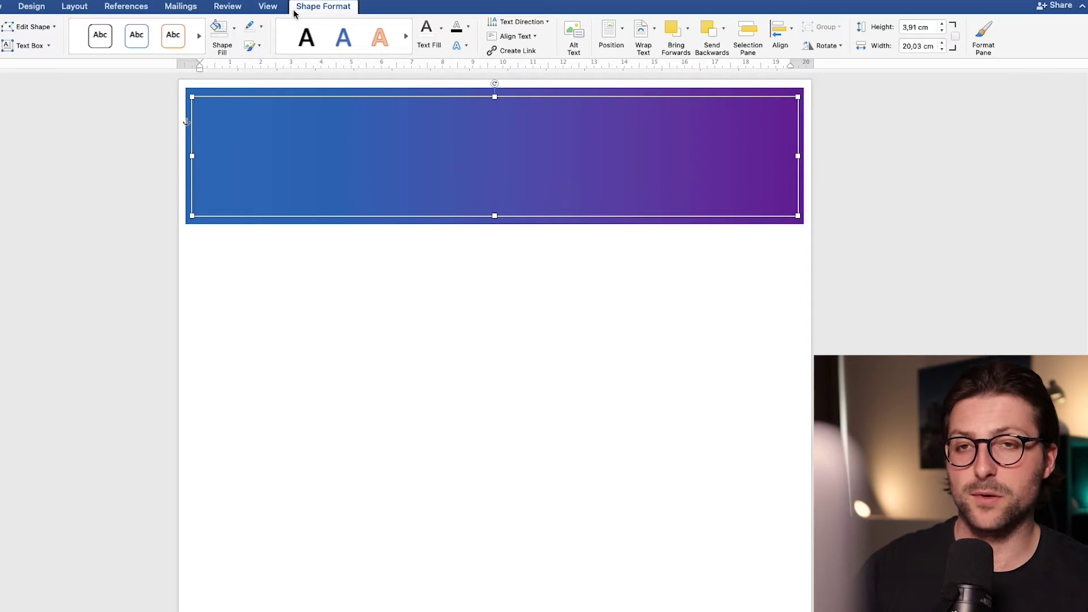
left_click(442, 30)
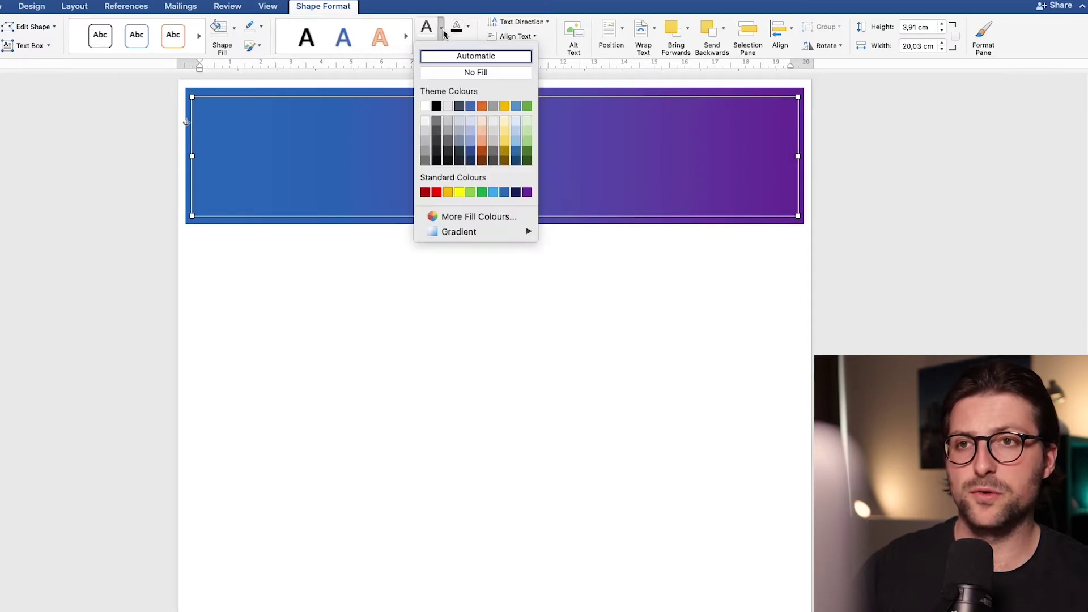
left_click(425, 106)
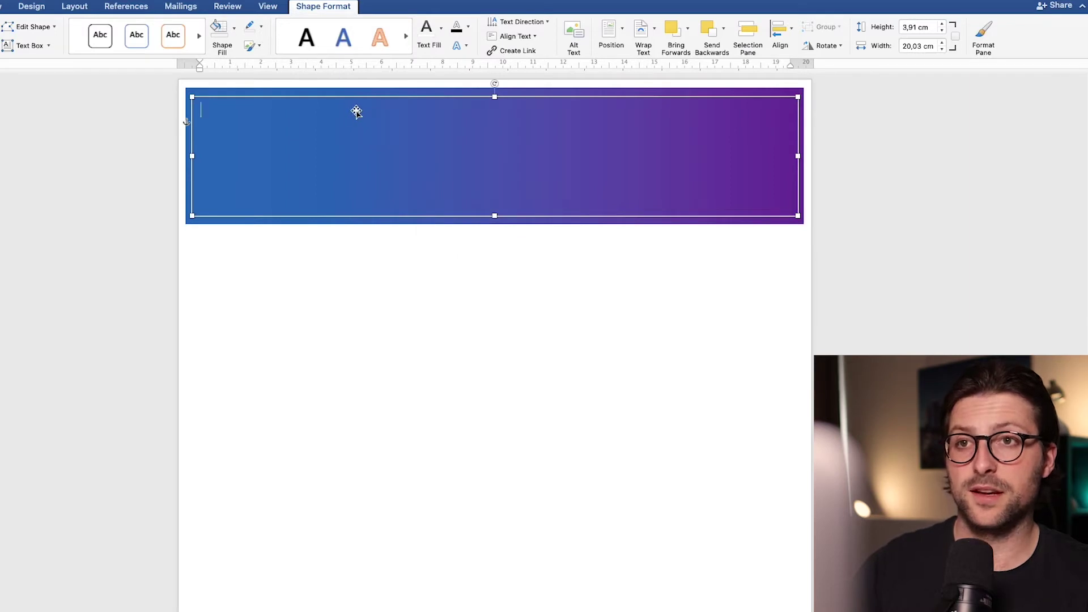
Type 'Name Surname' in the header text box and centre it
type("Name Surname")
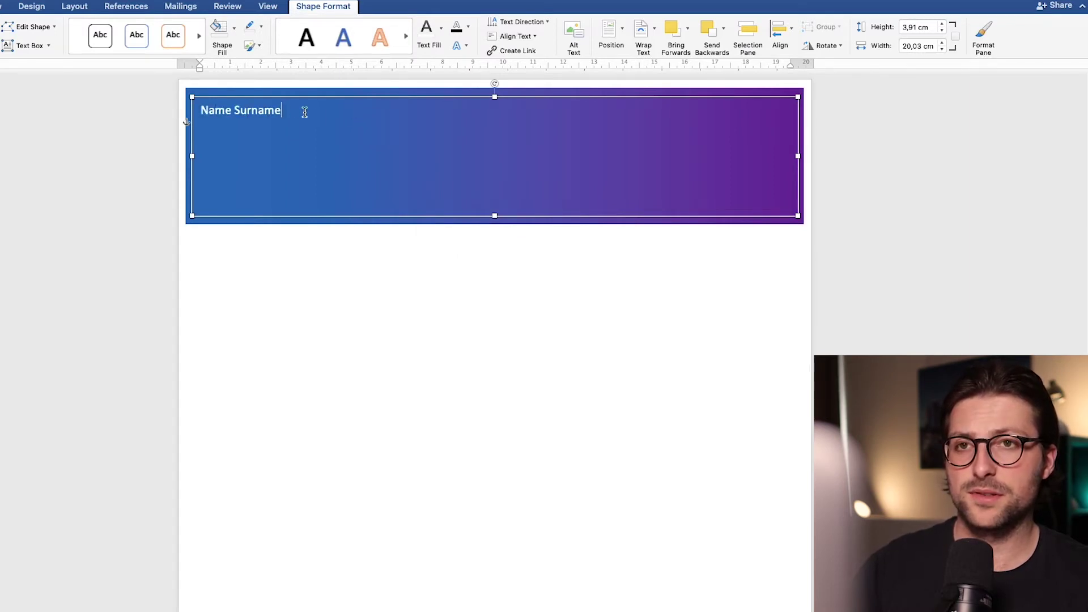
key("super+a")
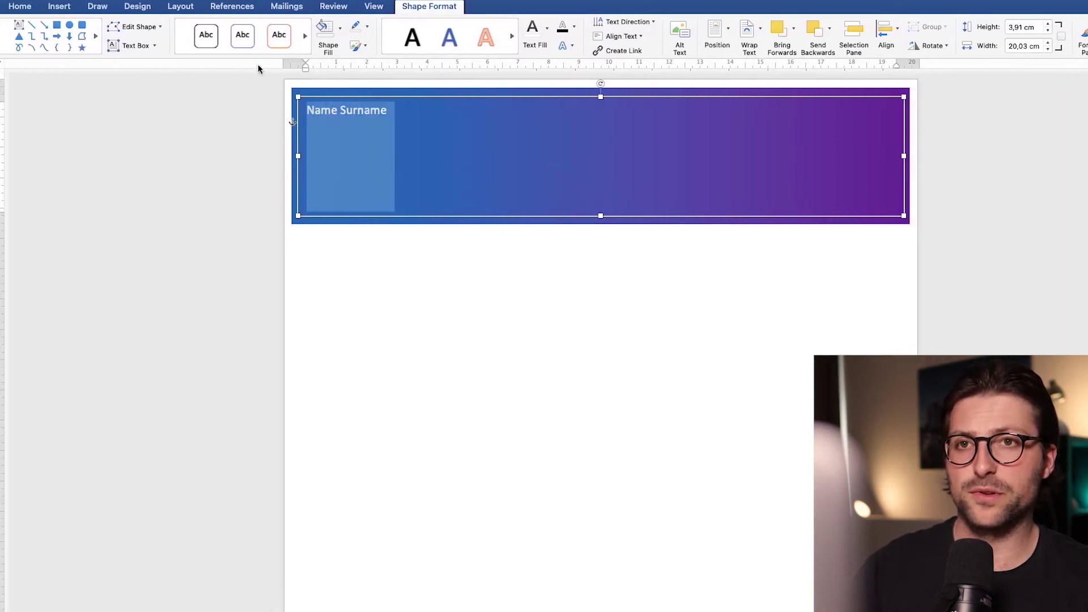
left_click(24, 10)
left_click(293, 46)
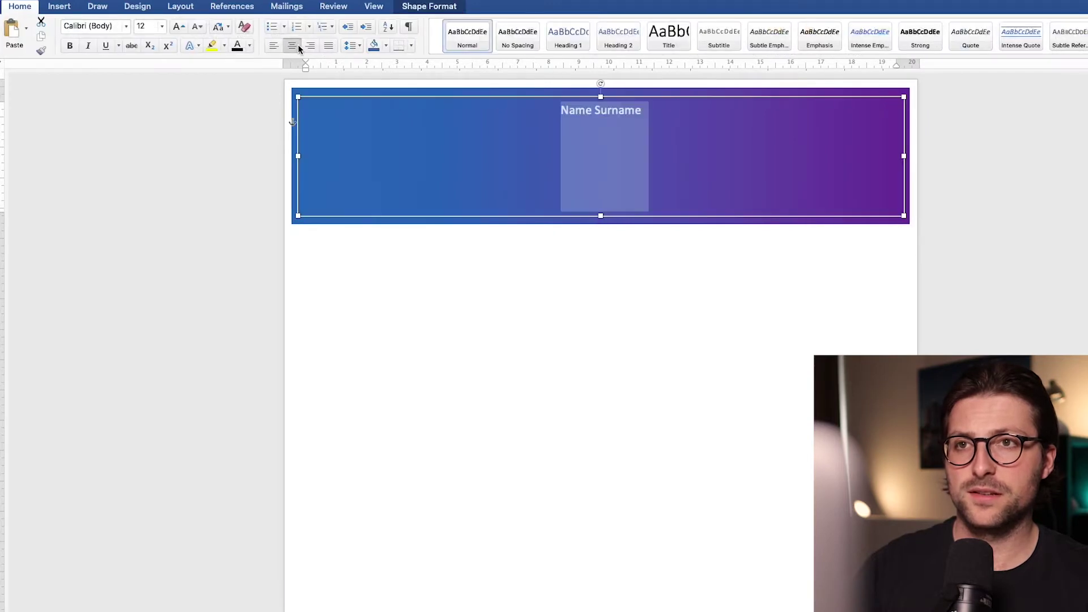
Enlarge the name to 24 pt, make it bold, and move to a new line
left_click(182, 29)
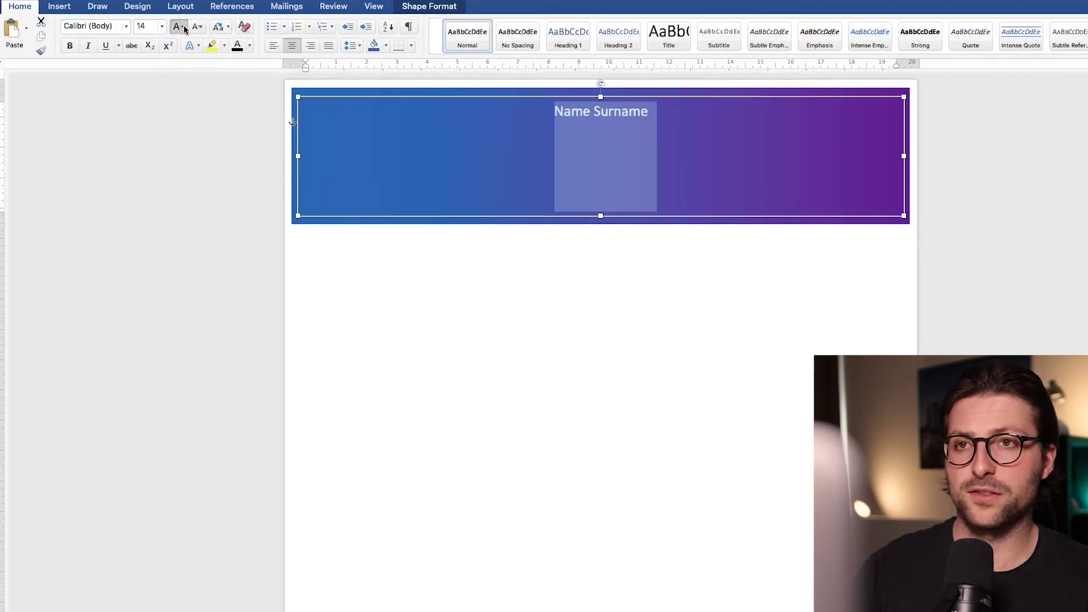
left_click(184, 29)
left_click(184, 29)
left_click(184, 29)
left_click(185, 29)
left_click(184, 29)
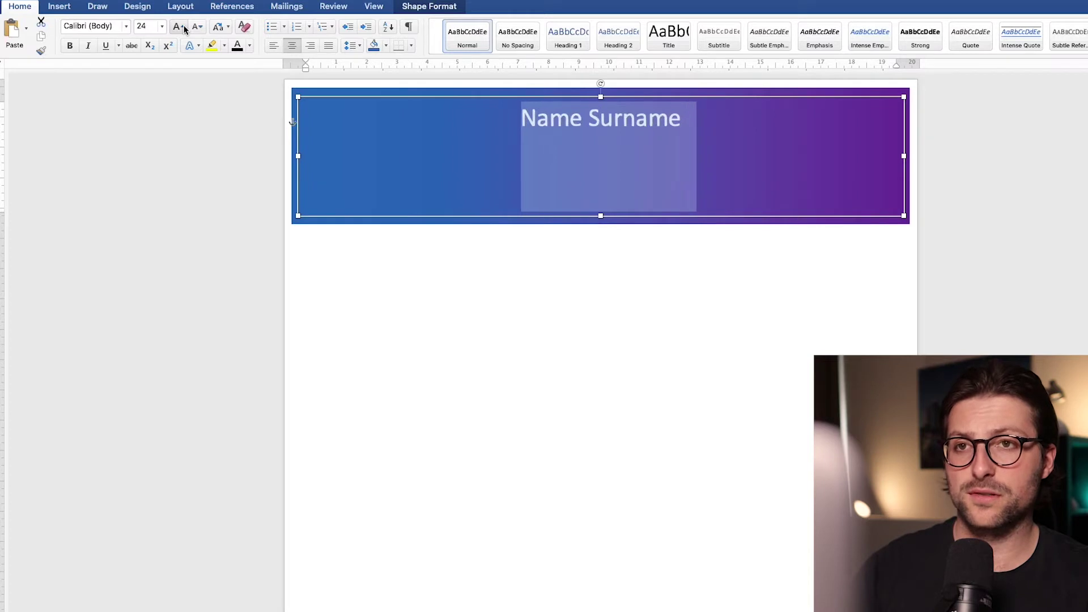
left_click(69, 47)
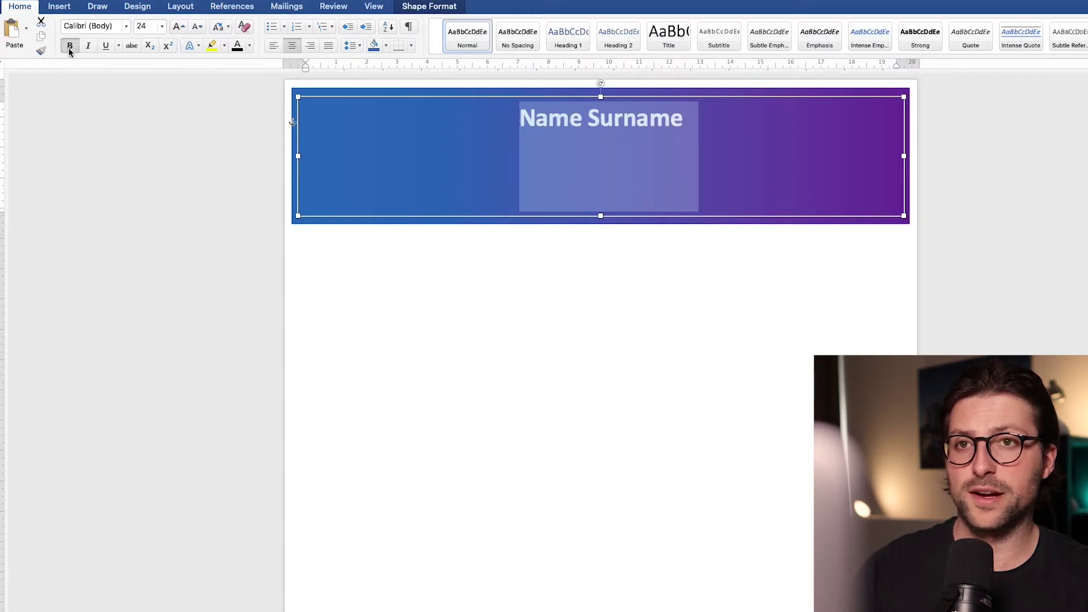
key("Down")
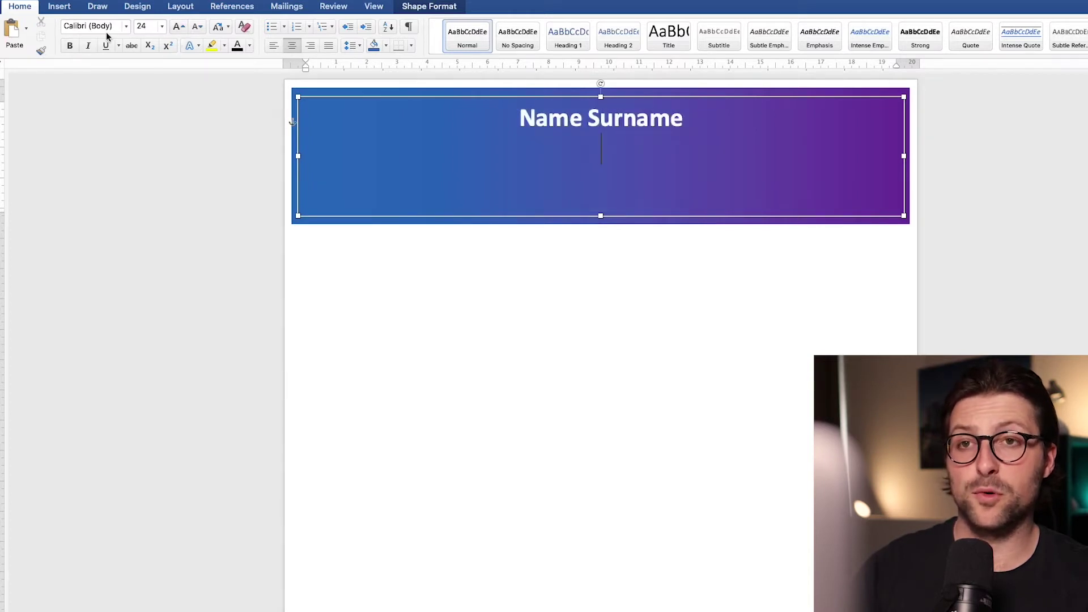
Add a 12 pt contact line: city, unlinked e-mail address, phone number and LinkedIn URL
left_click(142, 26)
type("12")
key("Return")
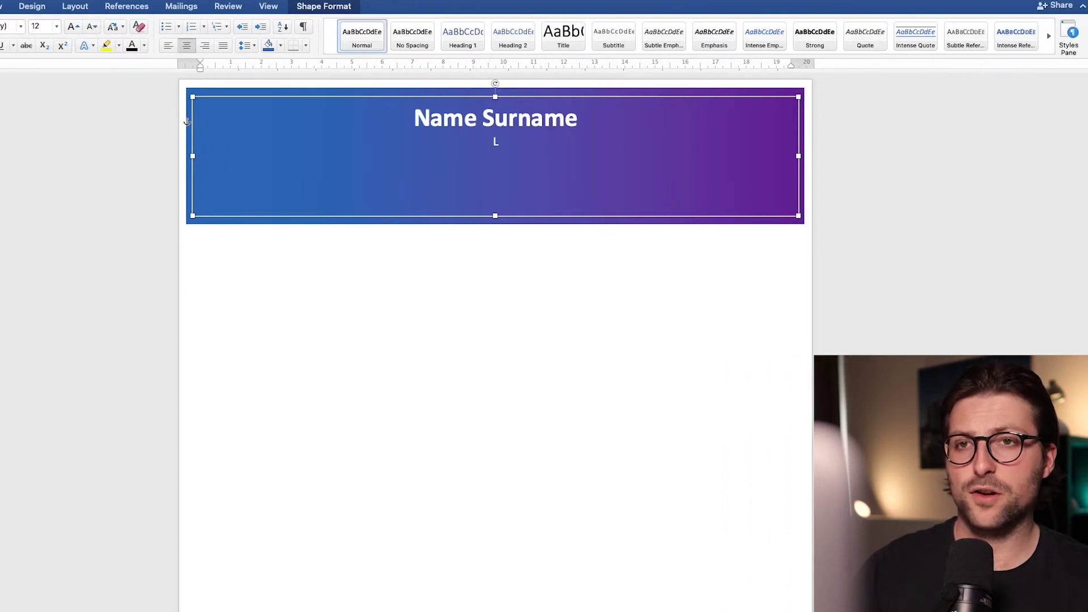
type("Los Angeles, CA")
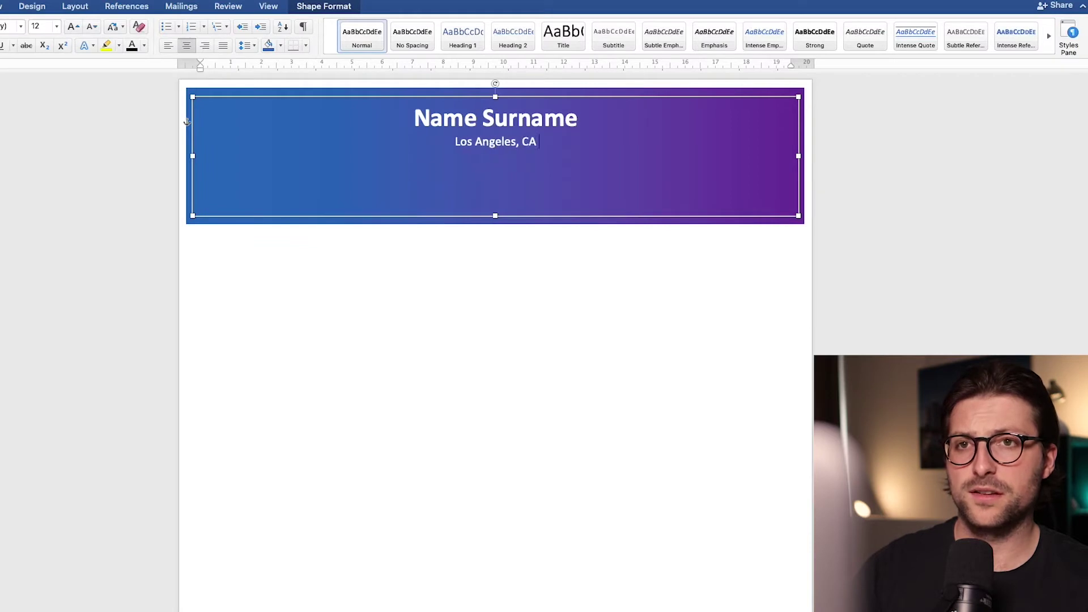
type(" | namesurname@gmail.co")
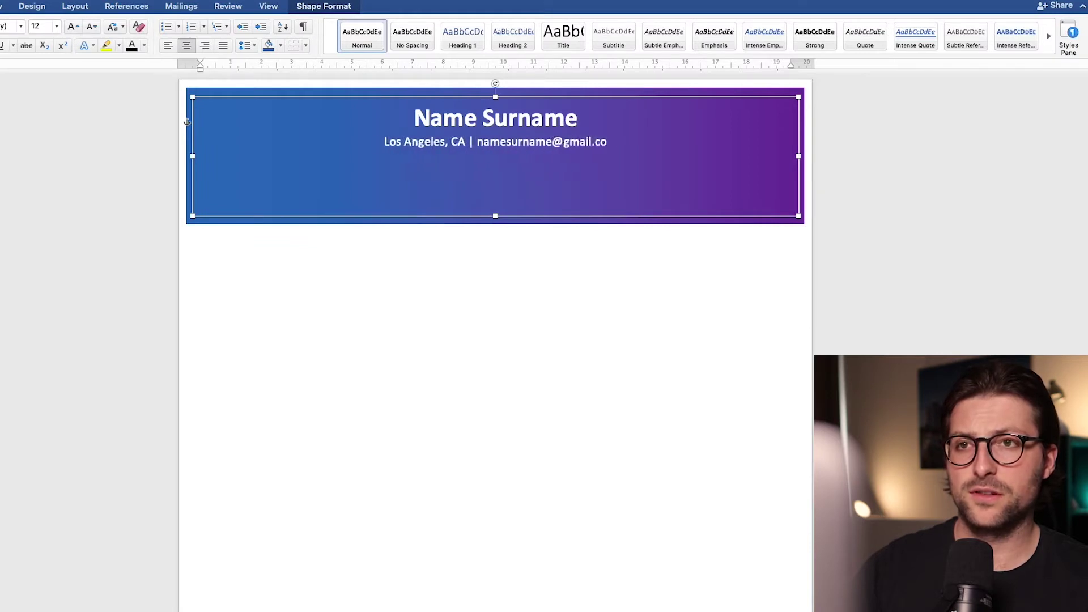
type("m |")
right_click(538, 150)
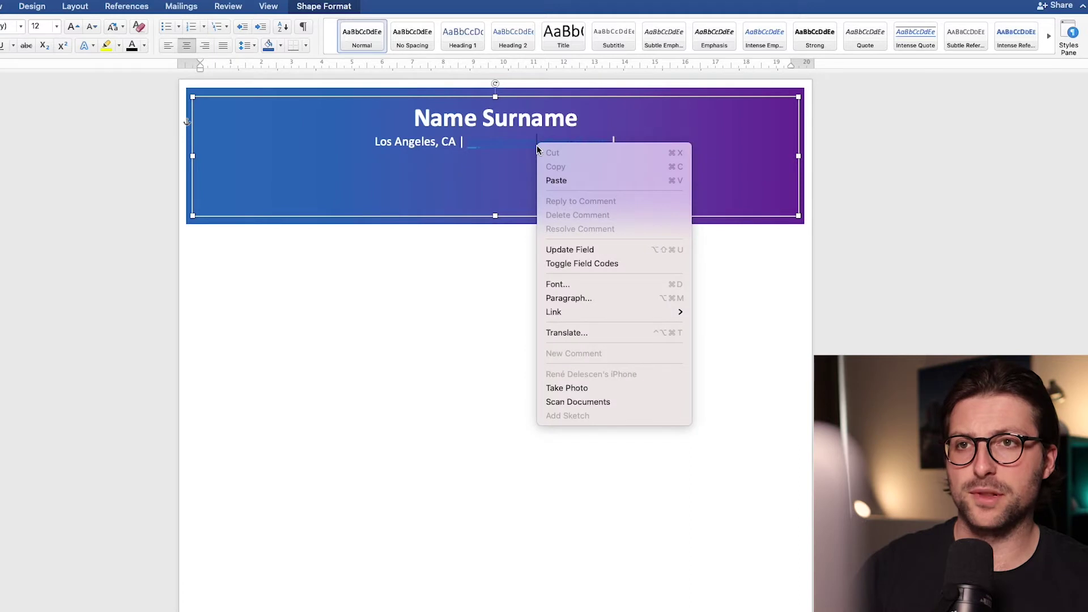
mouse_move(561, 313)
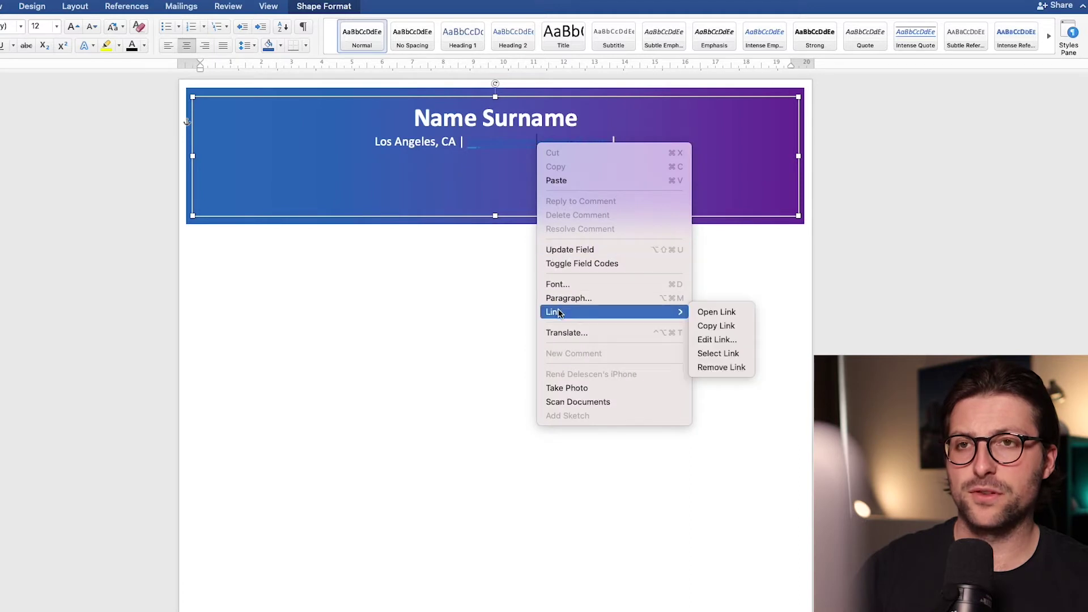
left_click(723, 366)
type("| +[000]-00")
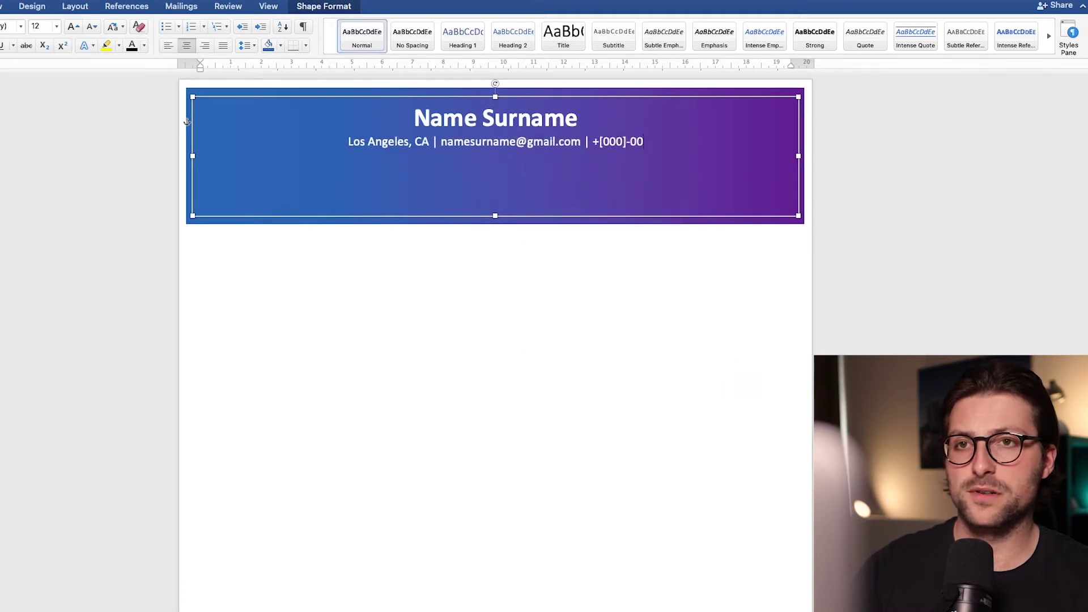
type("0-0000 | linkedin")
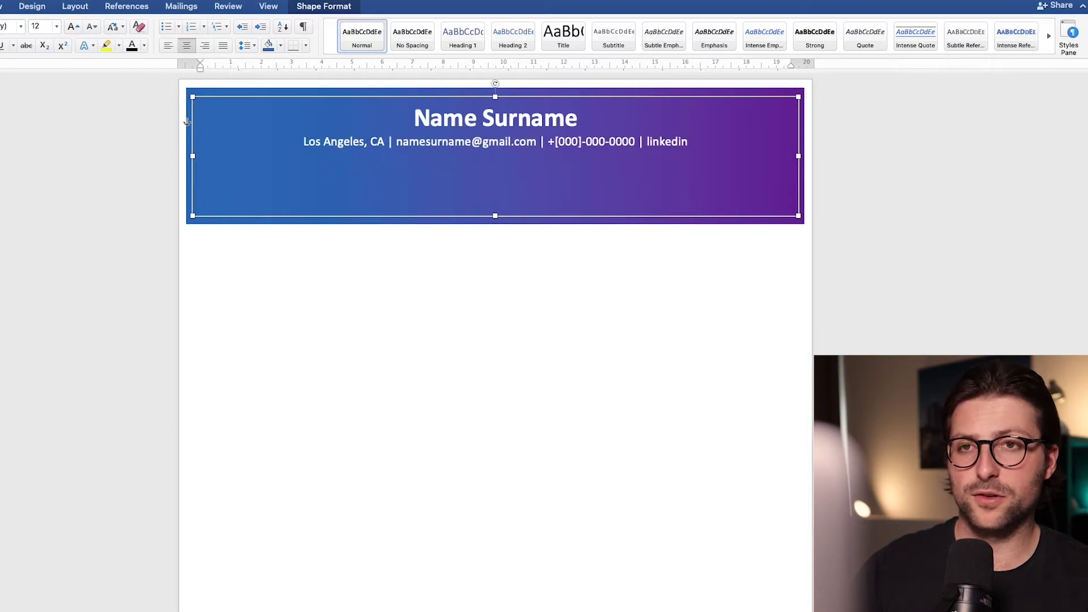
type(".com/username")
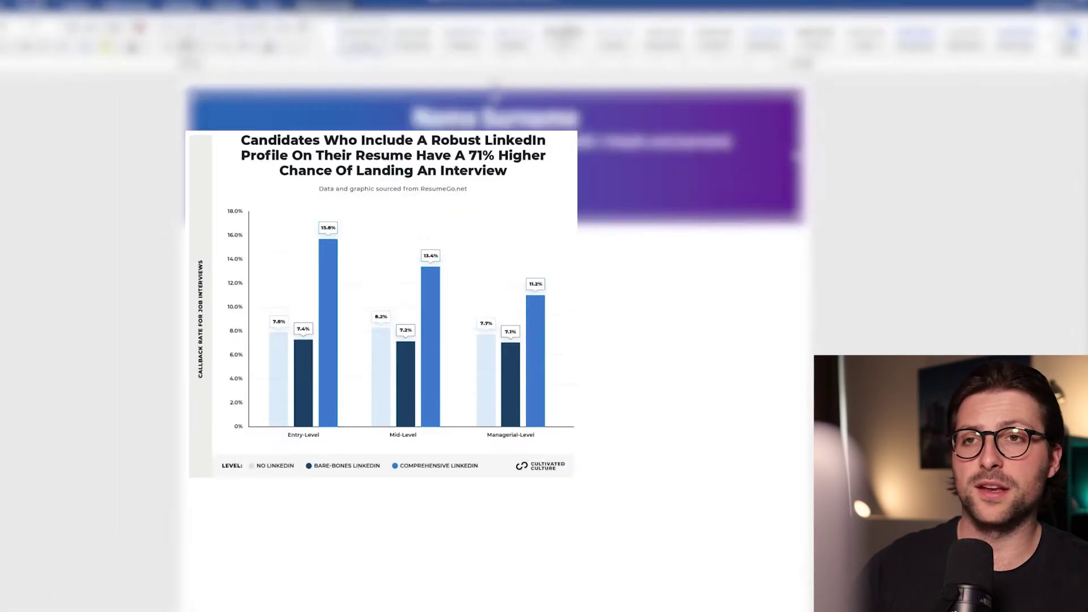
Stretch the gradient header to full page width and make it shorter
left_click(648, 159)
left_click_drag(186, 153, 182, 152)
left_click_drag(805, 153, 808, 152)
left_click_drag(496, 224, 496, 183)
left_click(496, 215)
Stretch the header text box to both edges of the band, then return to the body
left_click_drag(799, 140, 808, 140)
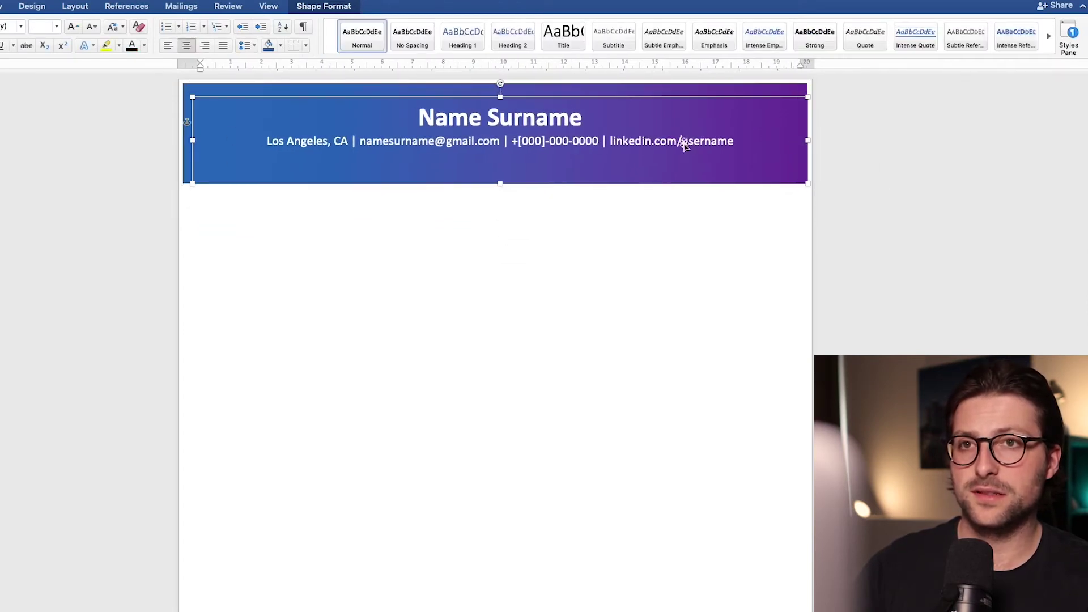
left_click_drag(193, 140, 182, 140)
left_click(304, 104)
right_click(304, 104)
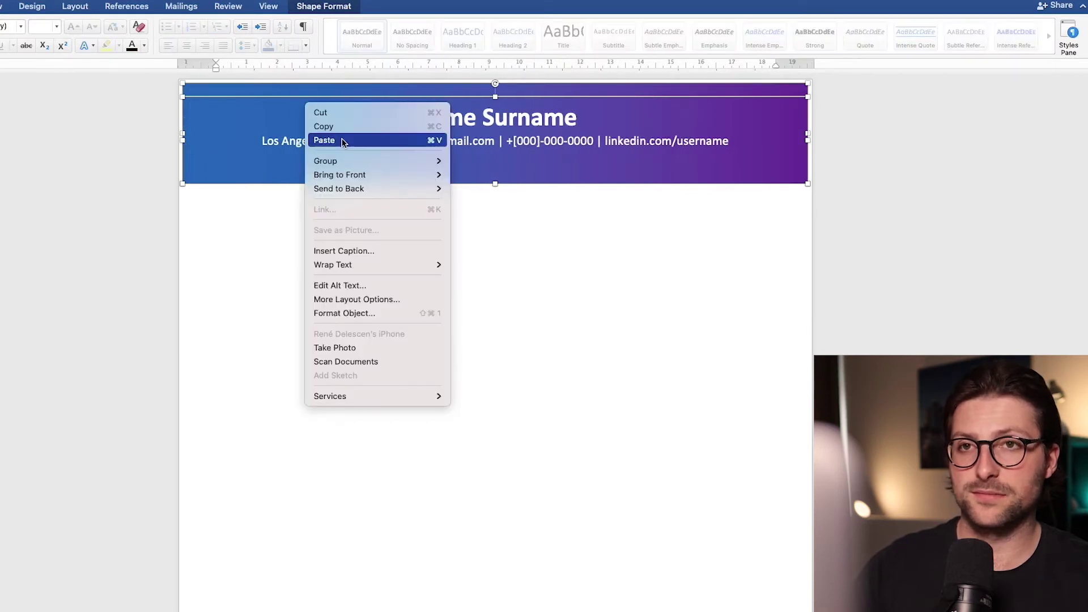
left_click(462, 163)
left_click(345, 235)
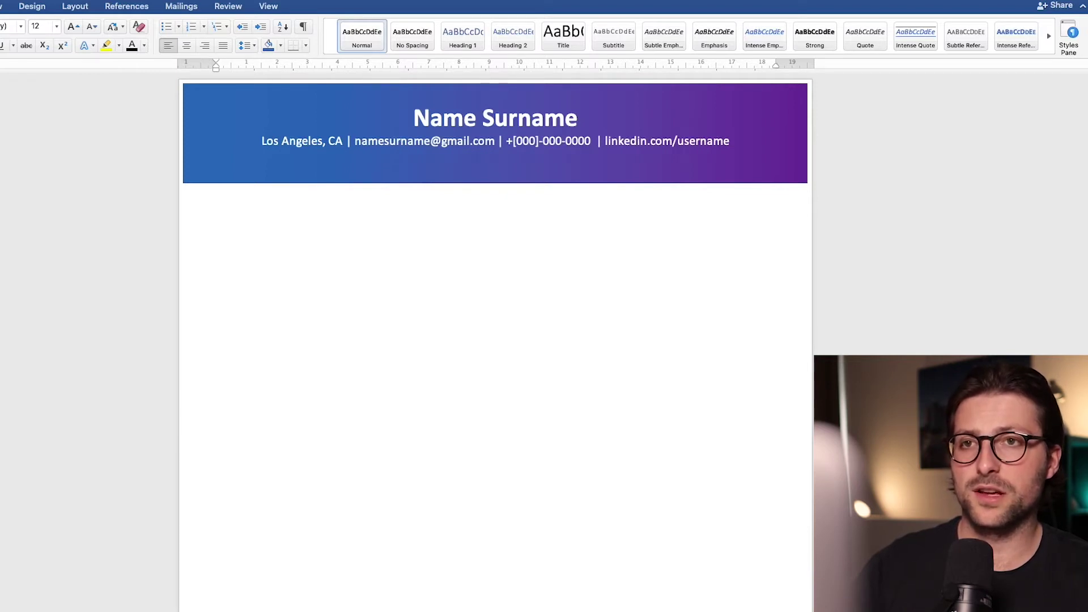
Type SUMMARY, EDUCATION, SKILLS, EXPERIENCE and INTERESTS as separate heading lines
type("SUMMAR")
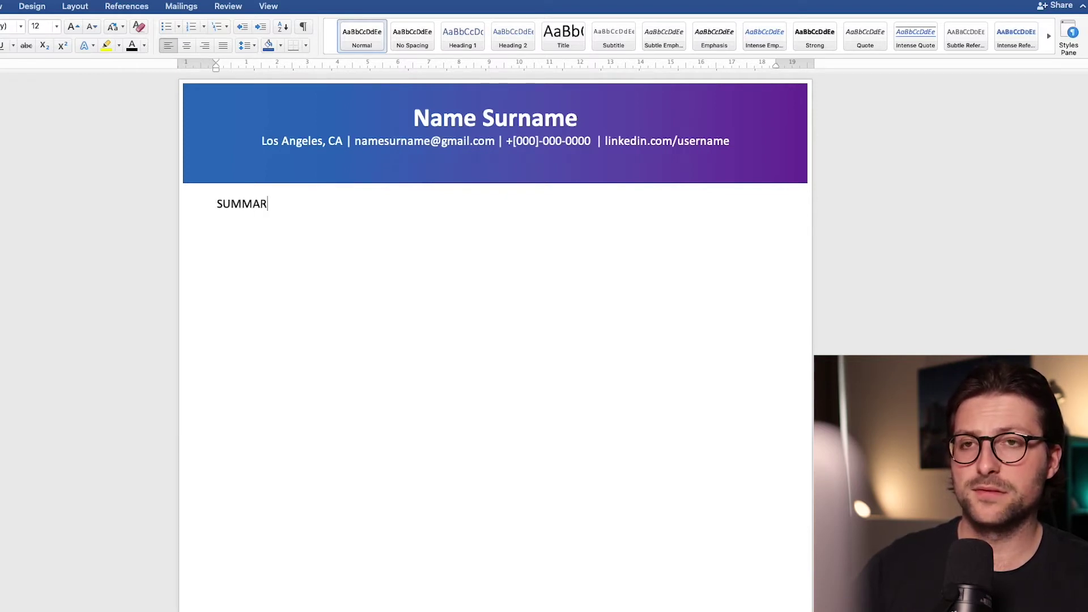
type("Y")
key("Return")
type("EDUCATION")
key("Return")
type("SKILL")
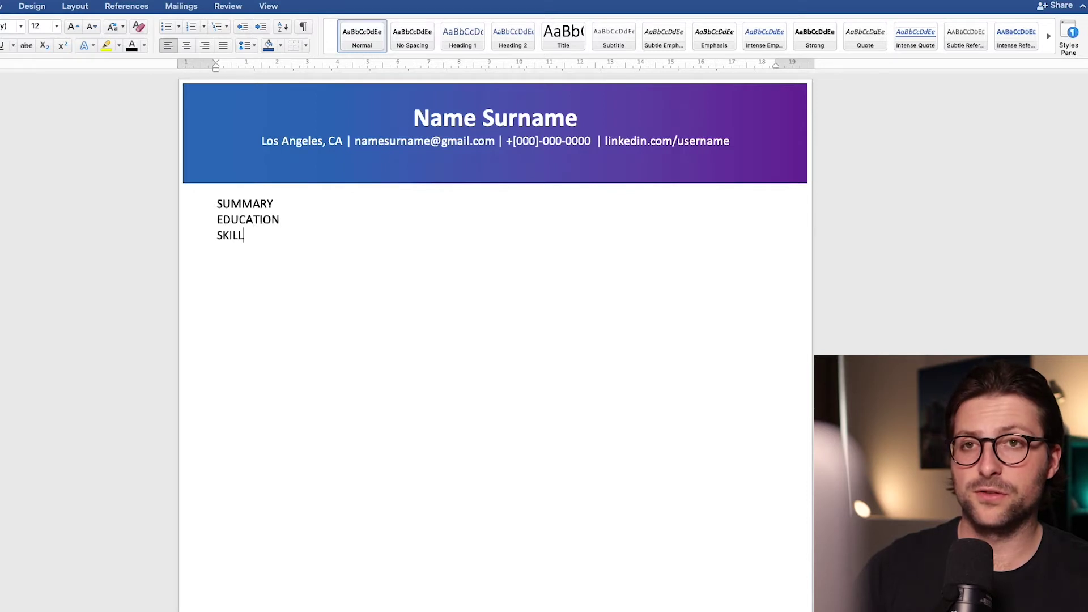
type("S EXPERIENCE")
key("Return")
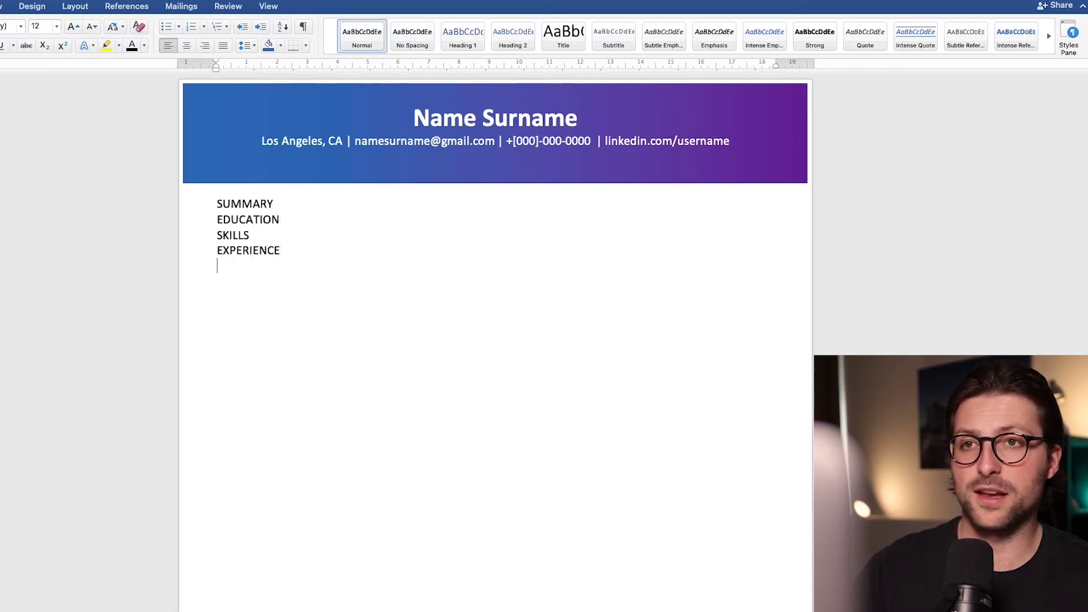
type("INTERESTS")
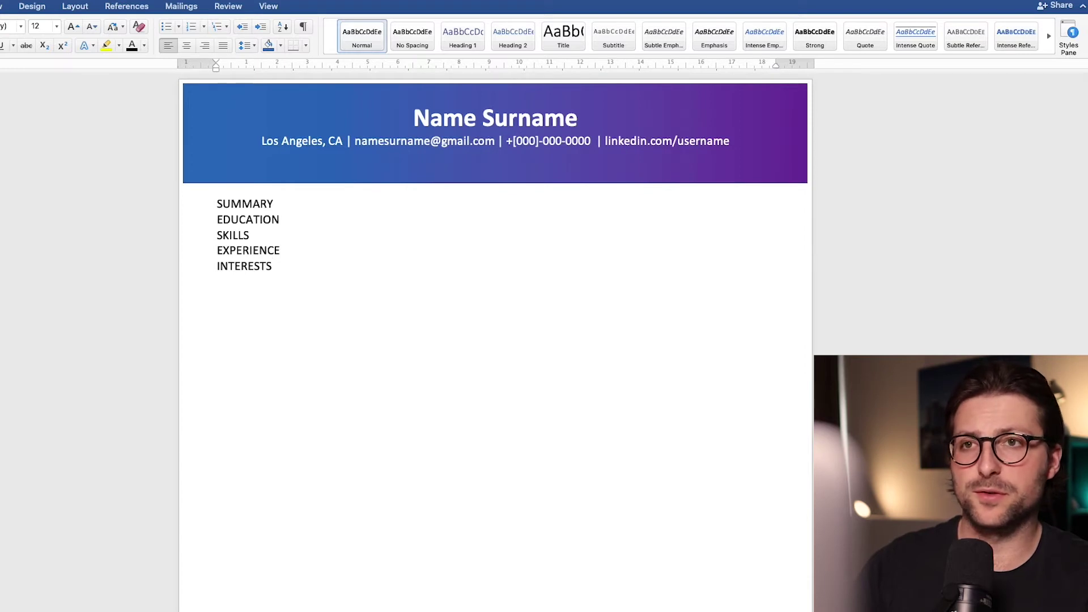
key("Return")
key("Return")
Insert blank lines between the section headings
key("Down")
key("Down")
key("Return")
key("Return")
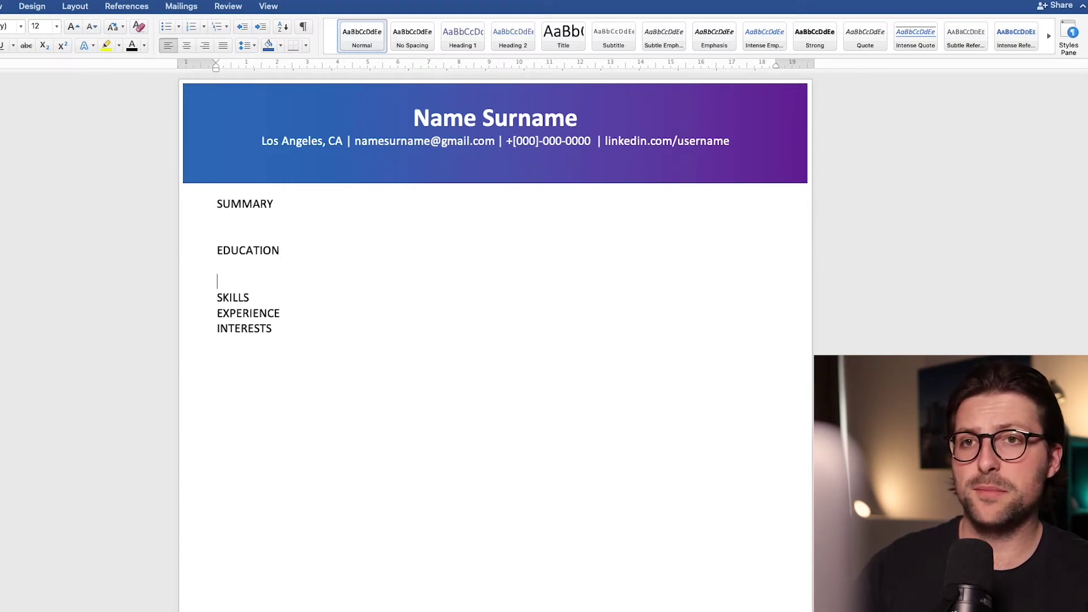
key("Down")
key("Down")
key("Return")
key("Return")
key("End")
key("Return")
key("Return")
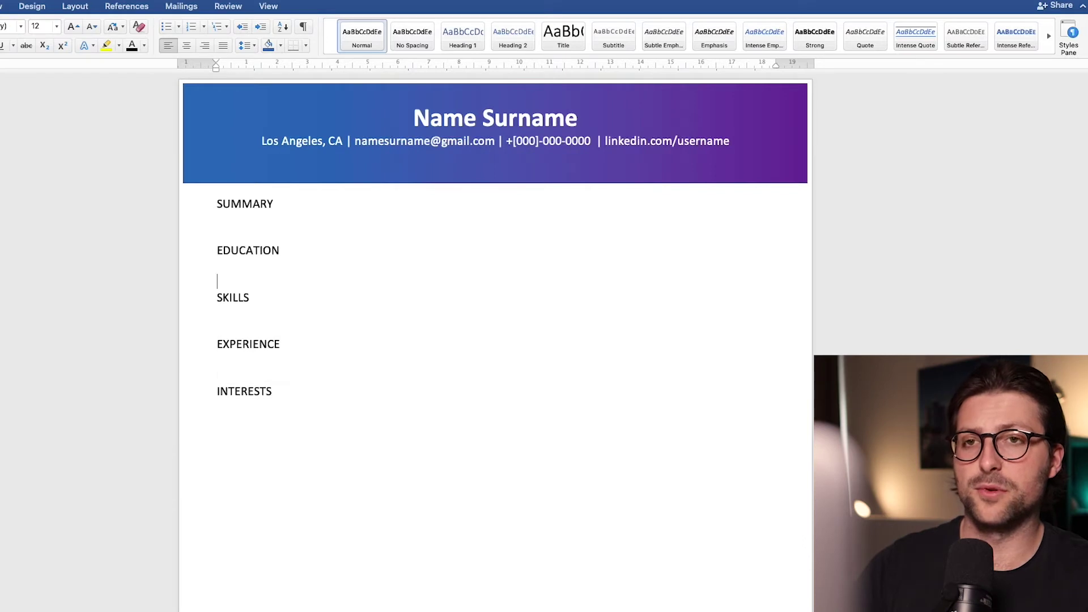
Make SUMMARY bold with 12 pt paragraph spacing before and after
triple_click(245, 204)
key("super+b")
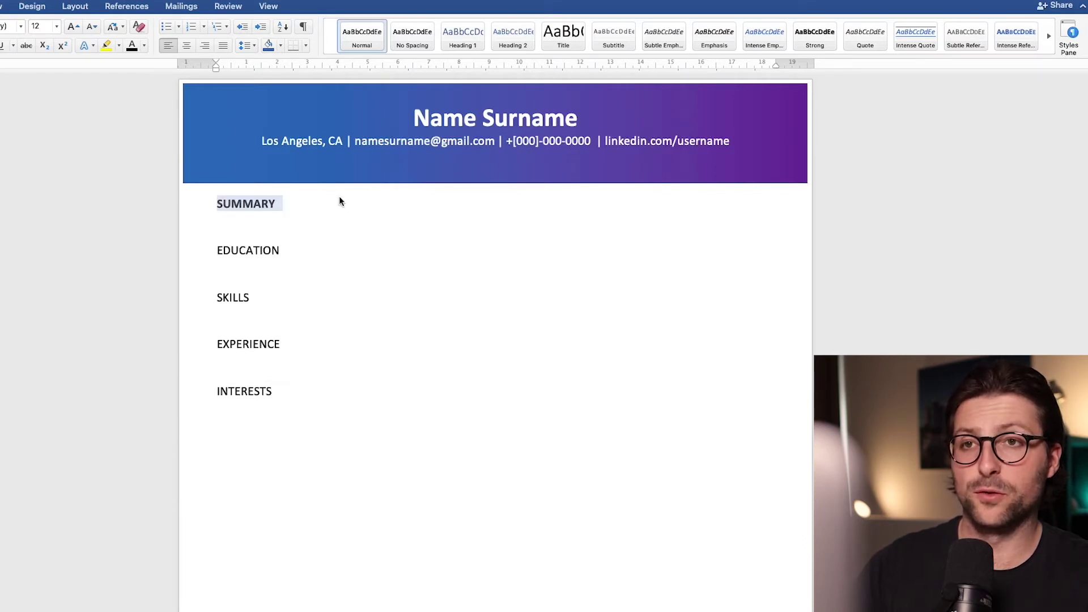
left_click(254, 48)
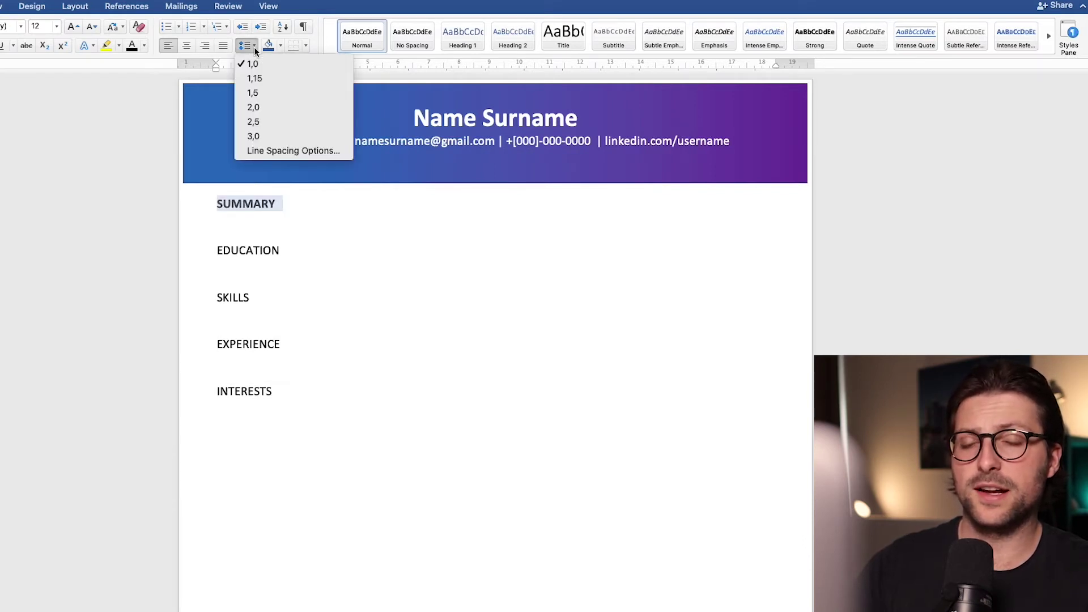
left_click(258, 149)
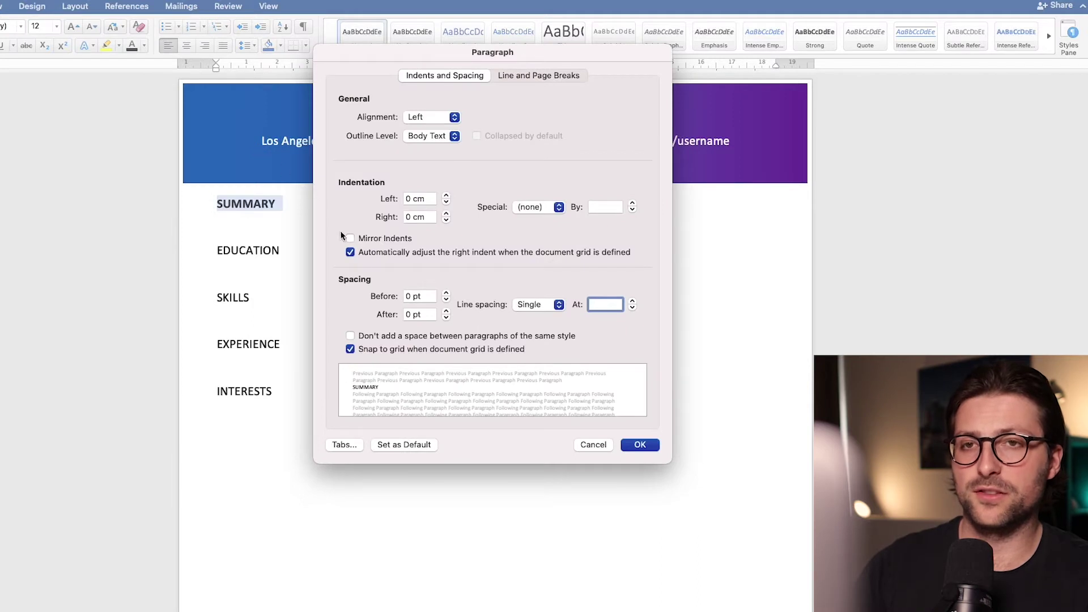
left_click(446, 294)
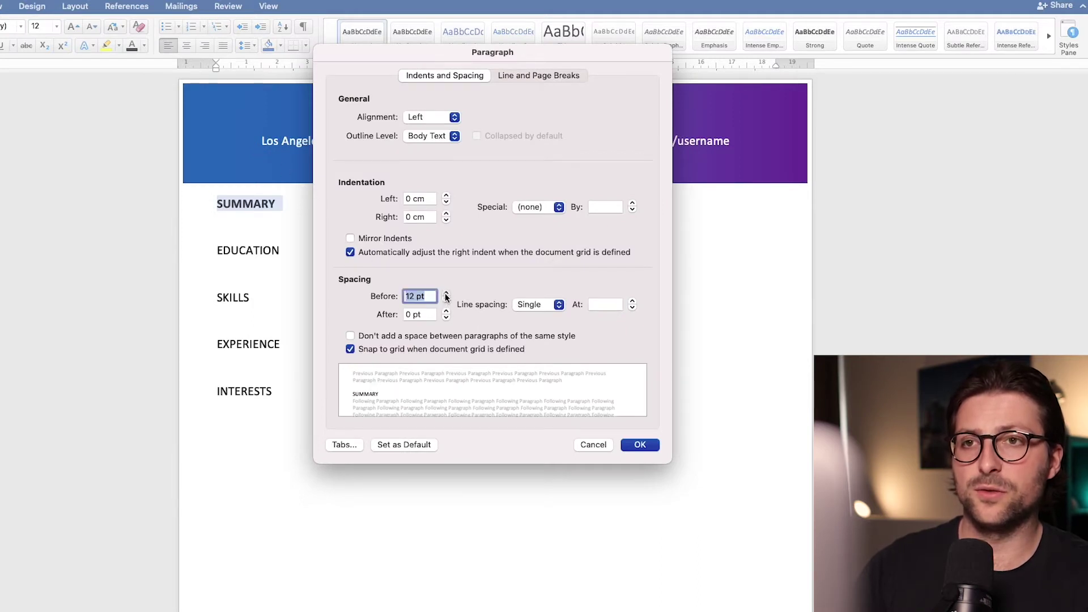
left_click(446, 311)
left_click(446, 311)
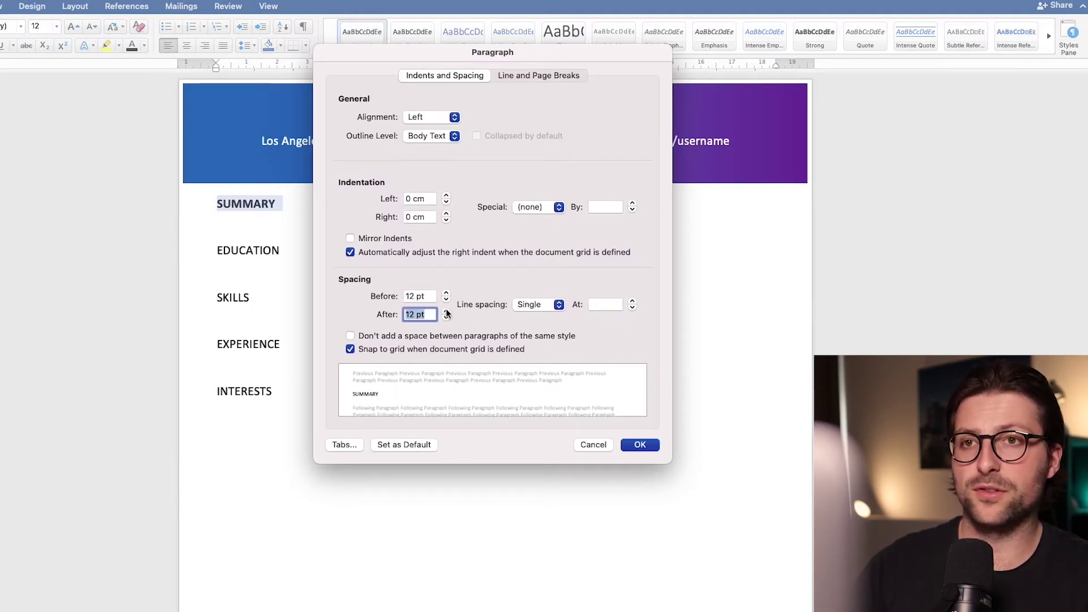
left_click(640, 445)
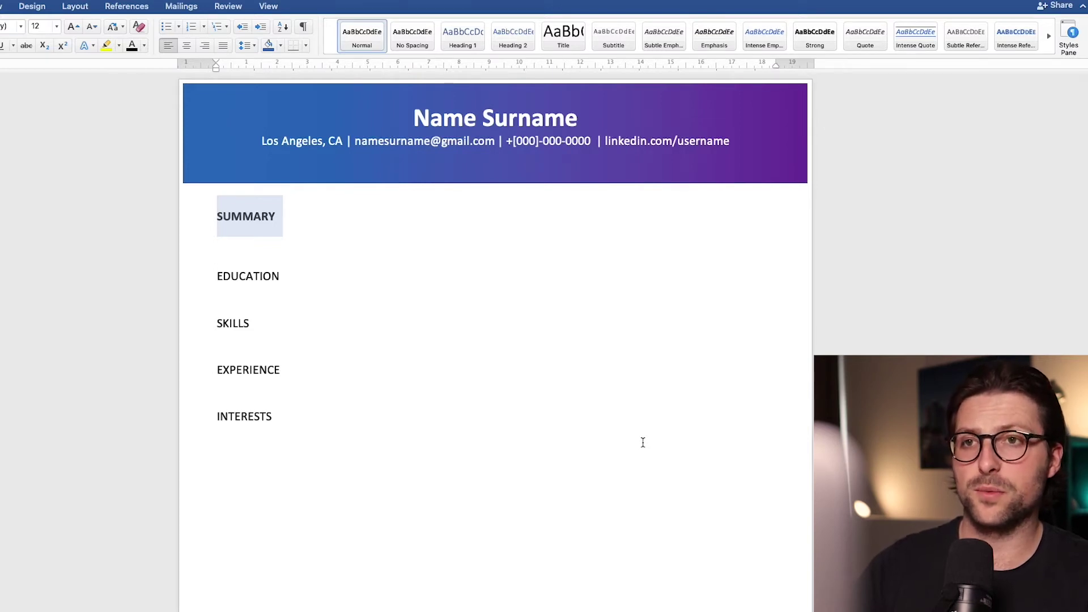
Remove the blank line above SUMMARY and add border lines above and below it
left_click(218, 217)
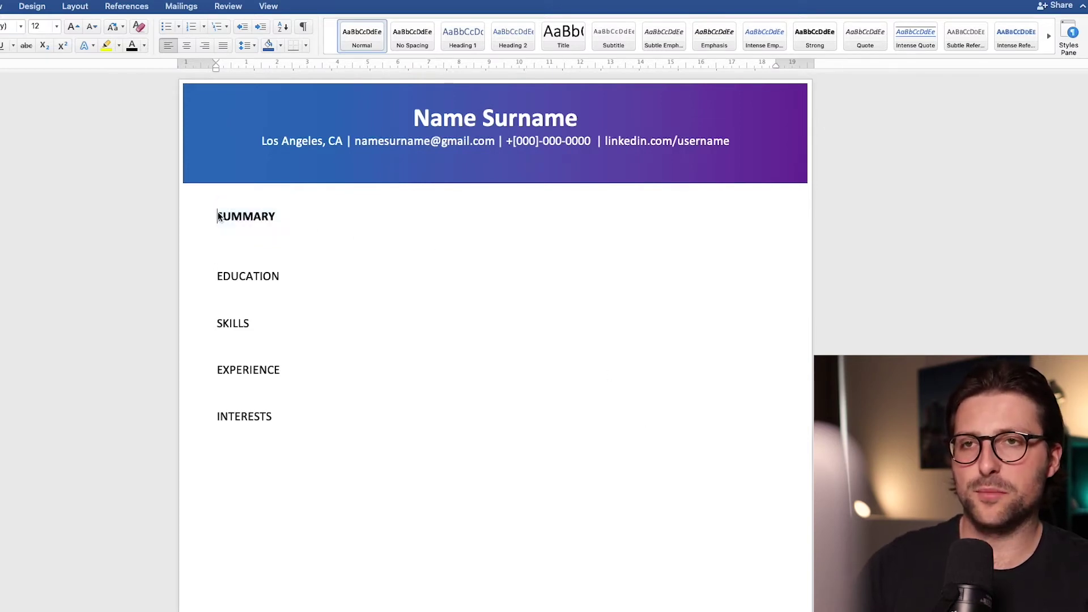
key("BackSpace")
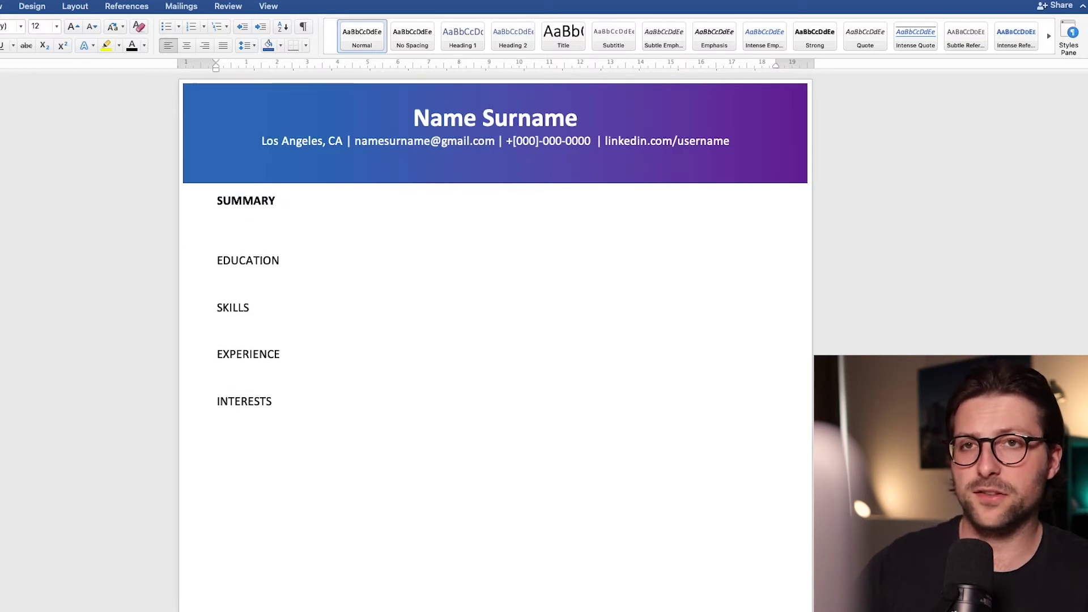
triple_click(218, 212)
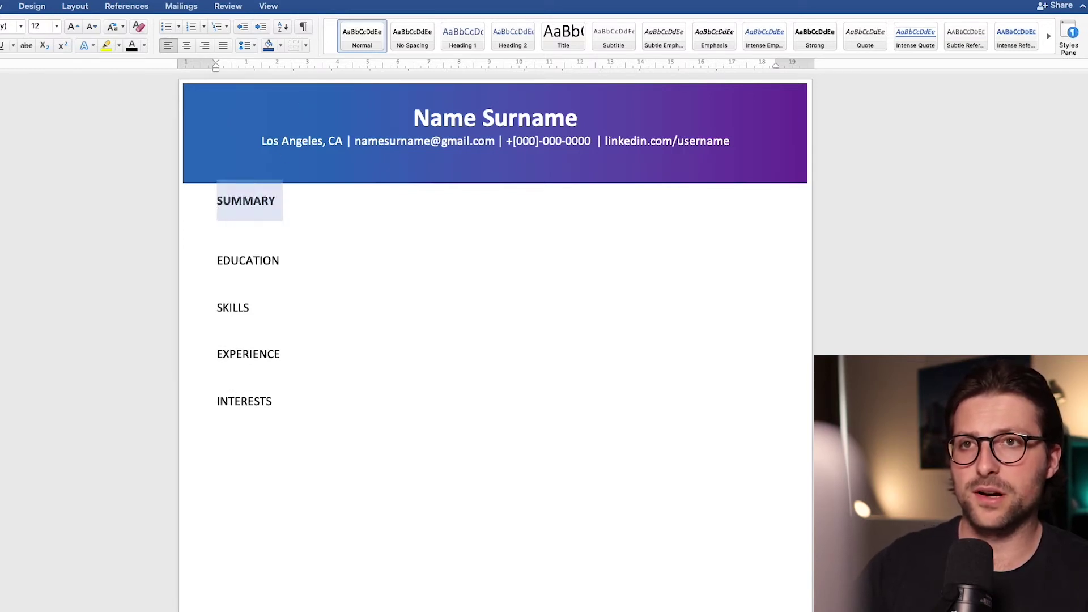
left_click(306, 46)
left_click(321, 77)
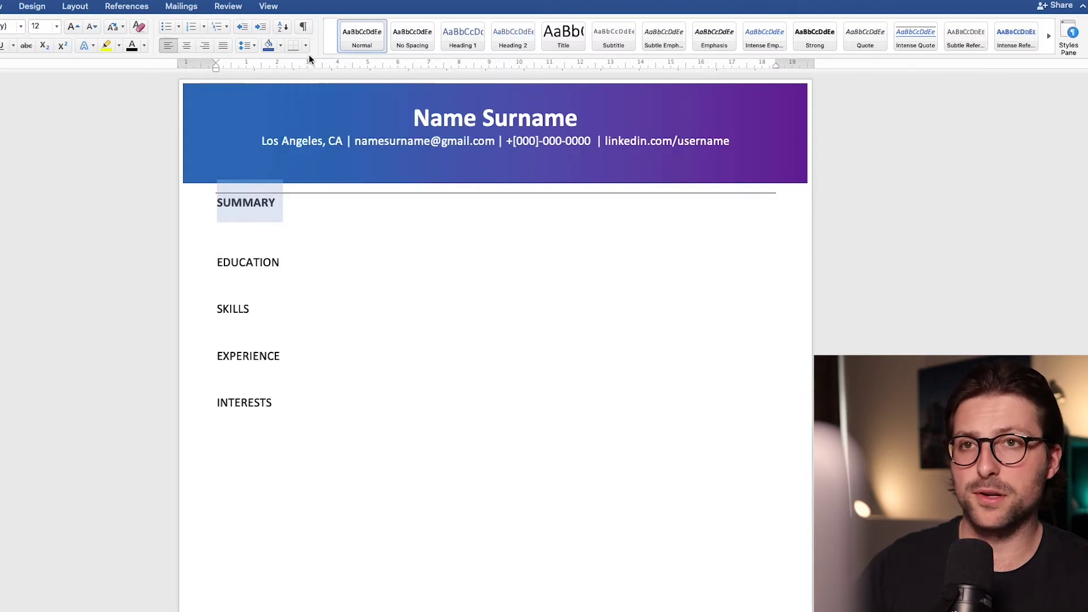
left_click(306, 46)
left_click(322, 62)
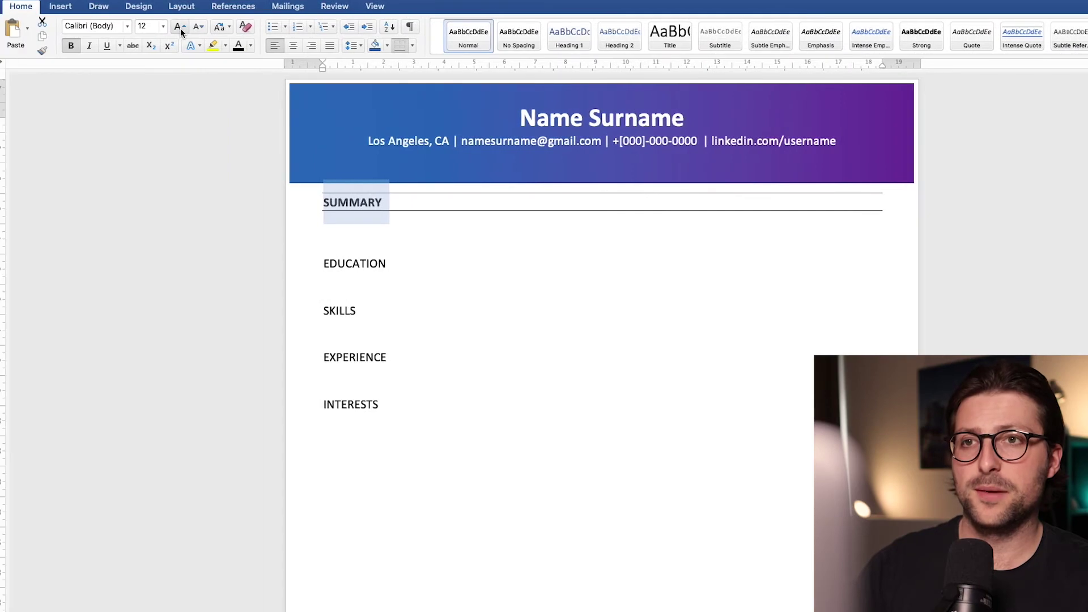
Enlarge SUMMARY to 14 pt and centre it
left_click(74, 29)
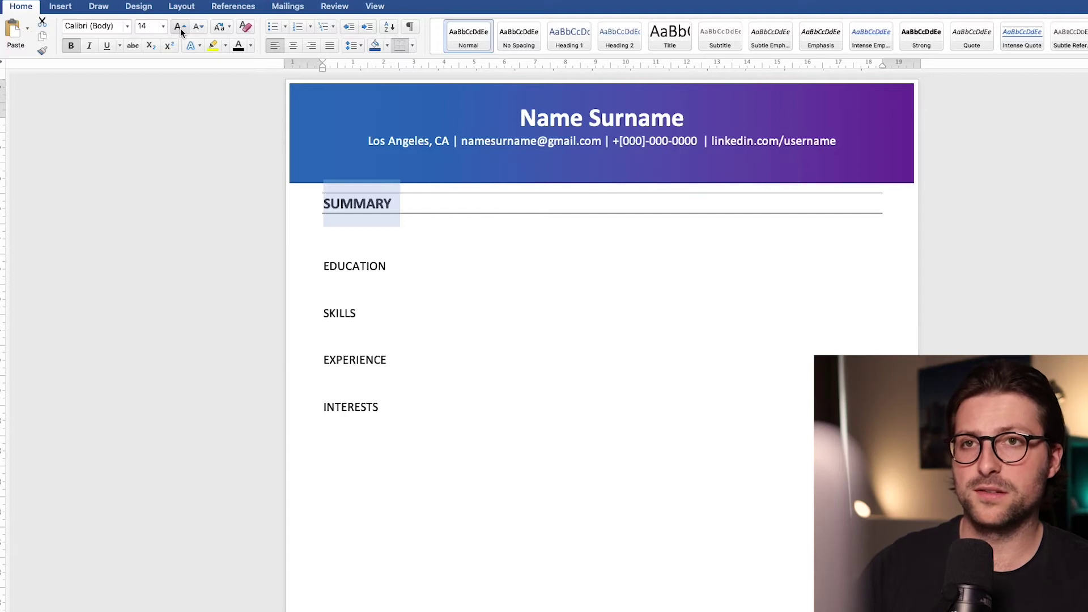
left_click(289, 48)
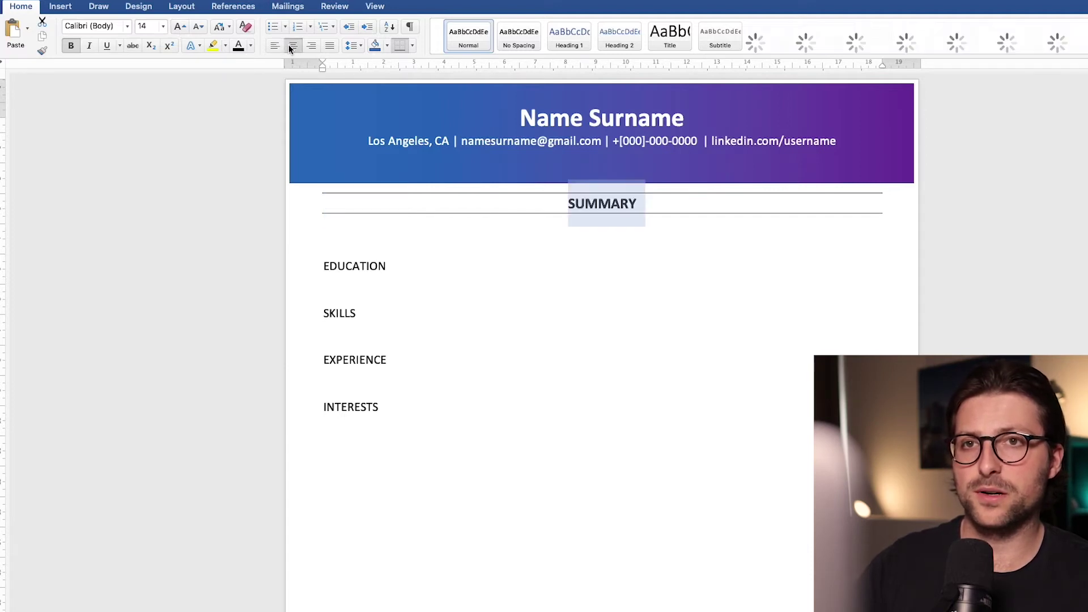
left_click(598, 209)
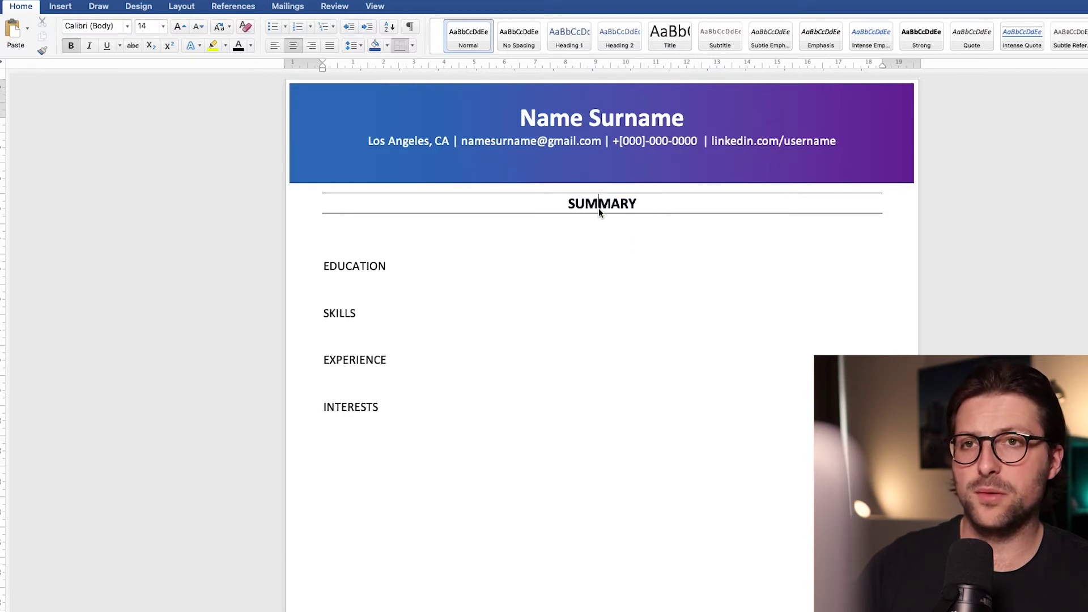
Format-paint the SUMMARY heading style onto EDUCATION, SKILLS, EXPERIENCE and INTERESTS
left_click(42, 50)
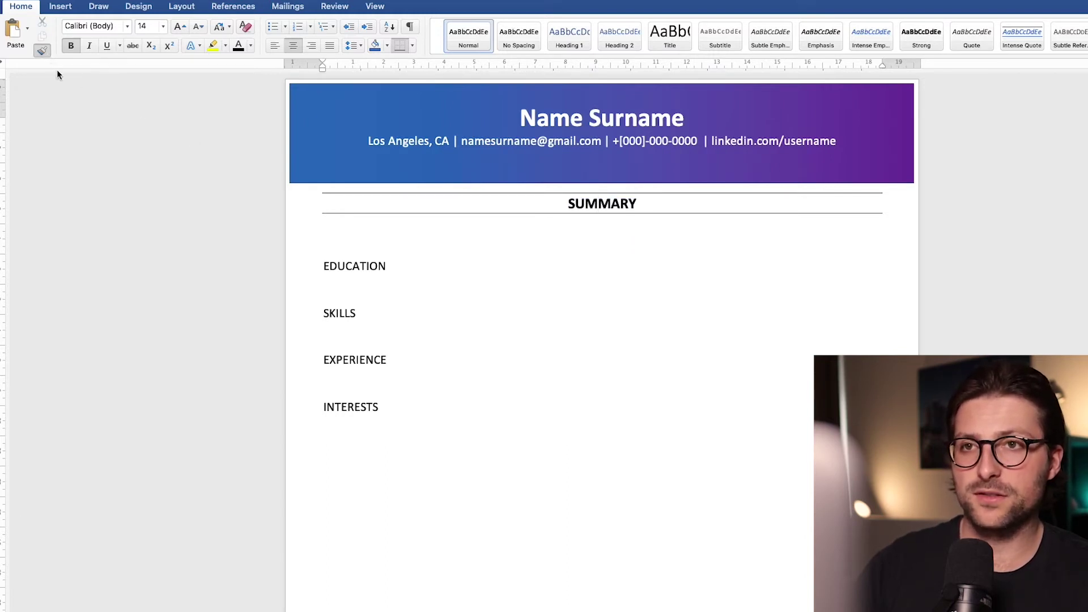
left_click(352, 267)
left_click(346, 343)
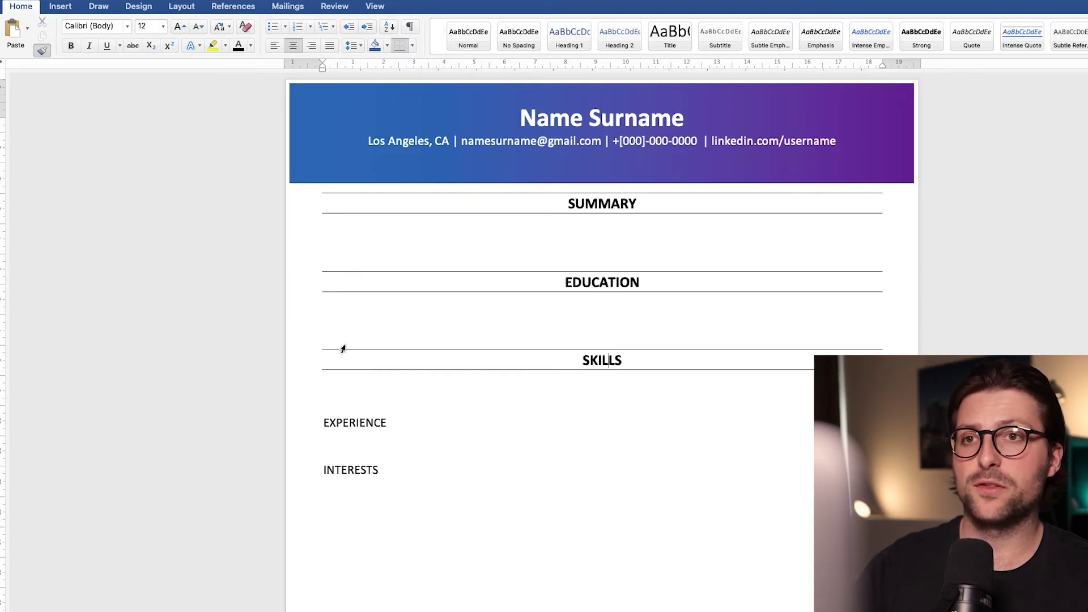
left_click(353, 425)
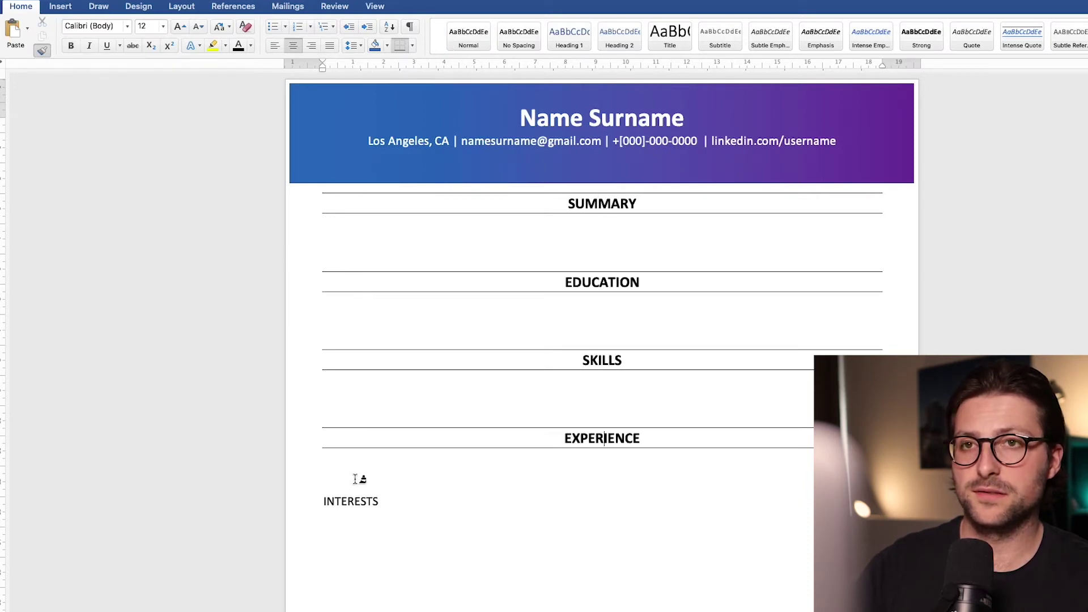
left_click(352, 501)
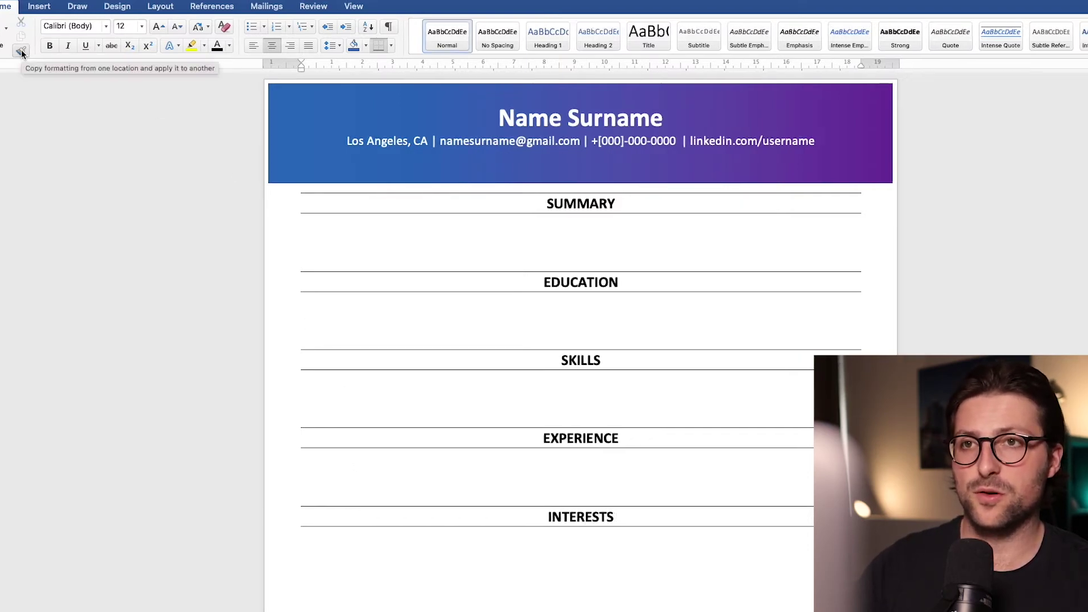
left_click(255, 250)
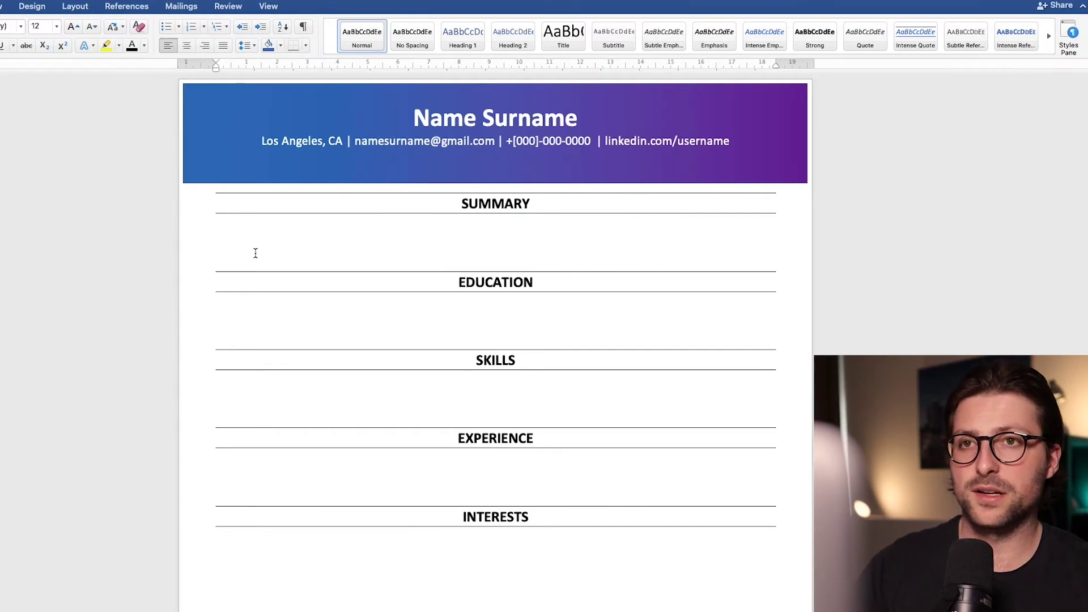
Write a centred summary: outgoing high school senior seeking part-time retail work, 20 hours weekly
type("Personable and outgoing high ")
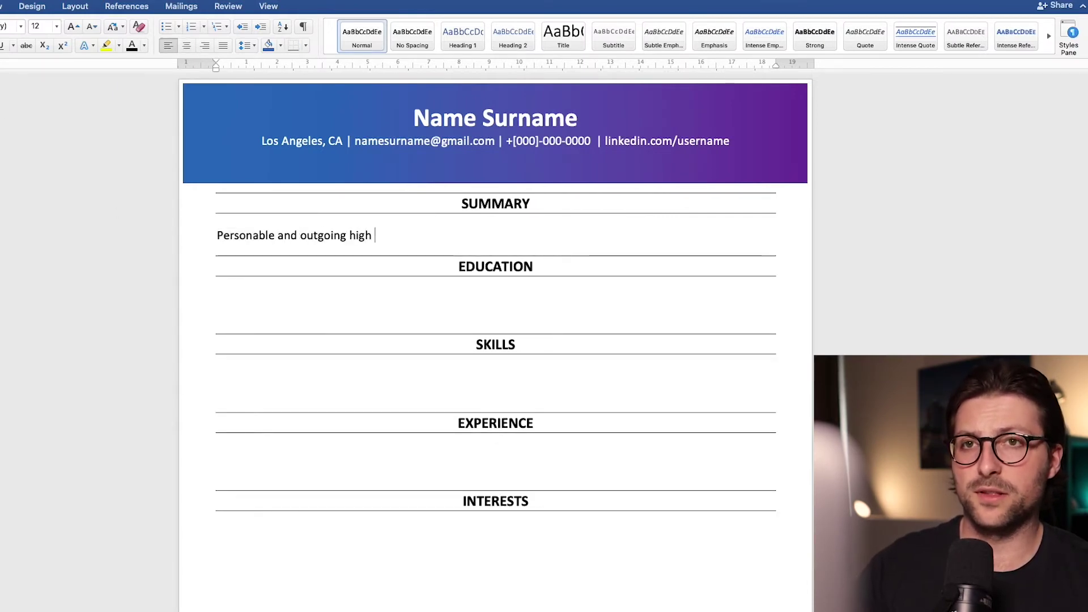
type("school senior (4th year")
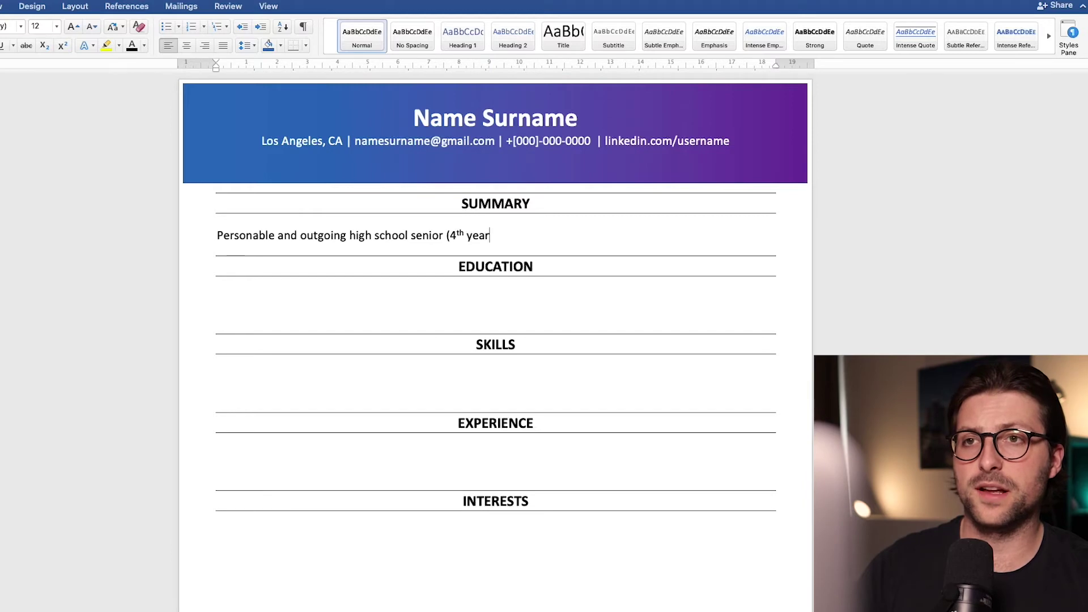
type(") seeking to leverage interper")
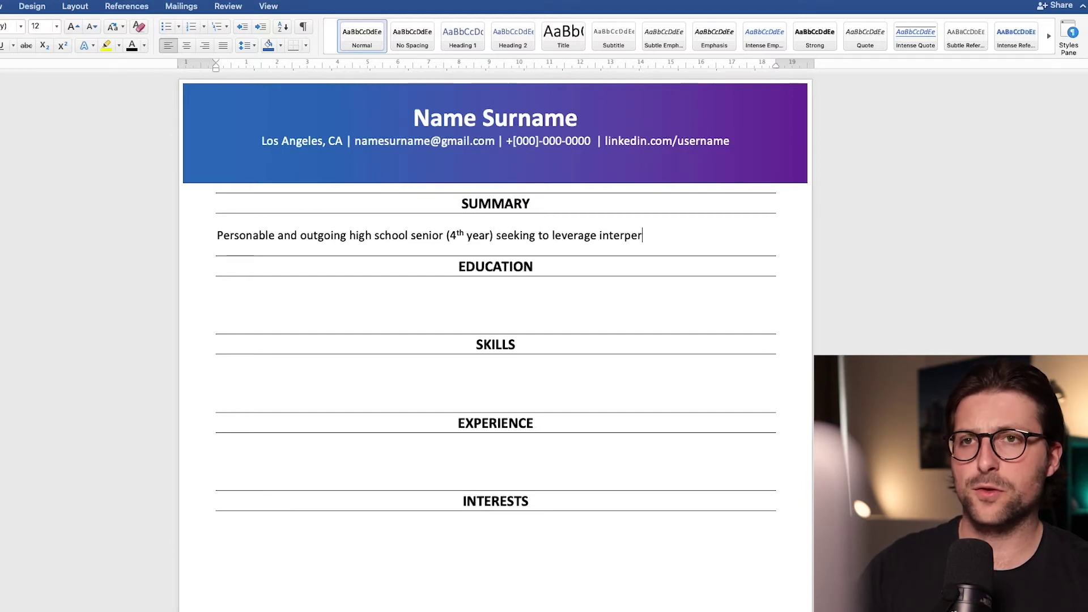
type("sonal skills for career growth ")
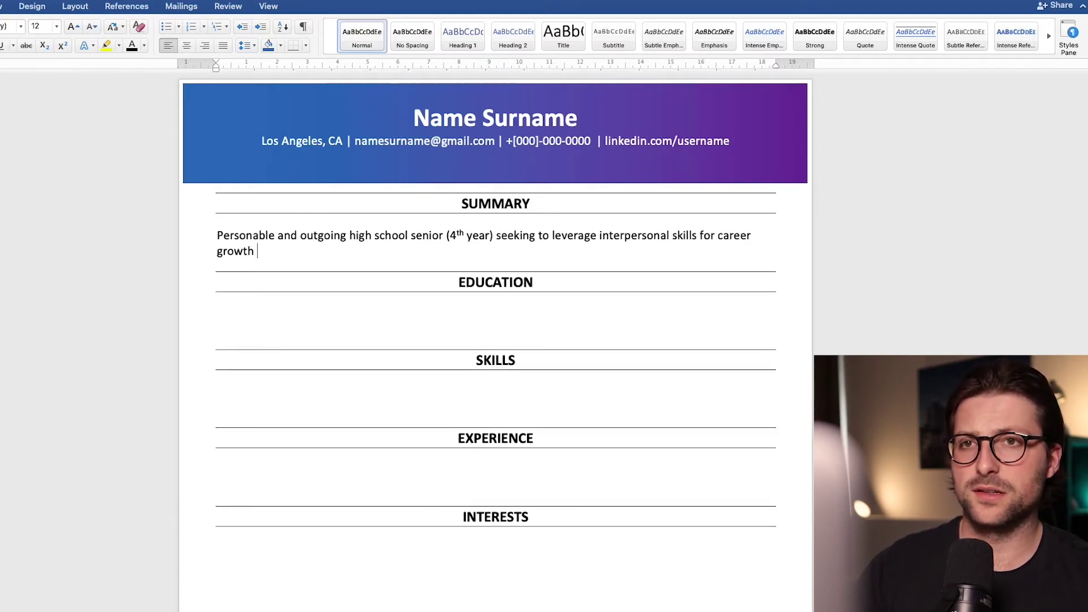
type("and development in the retail in")
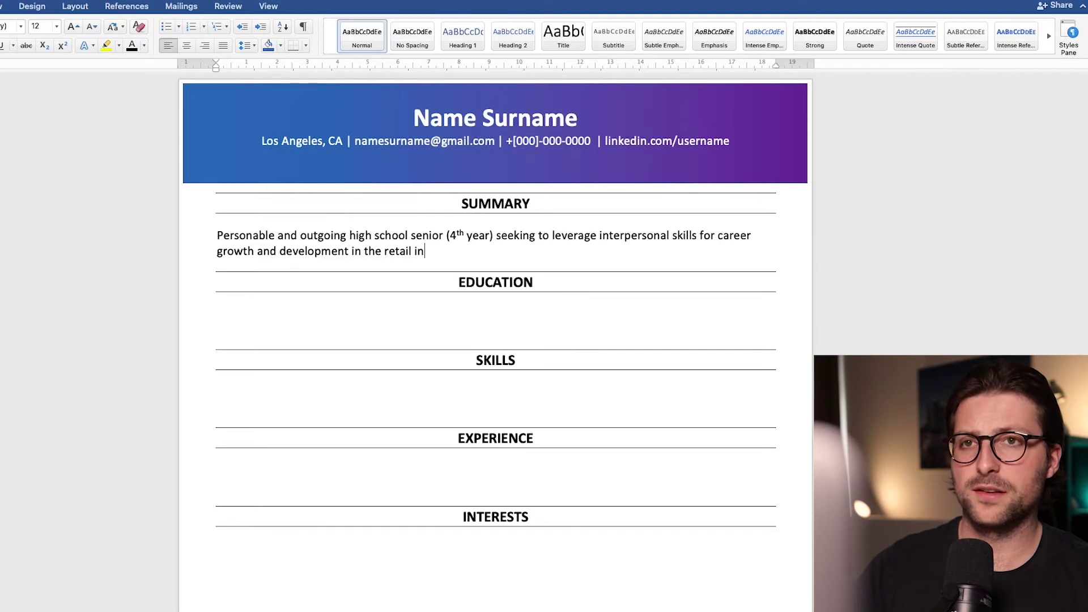
type("dustry. Looking for part-time ")
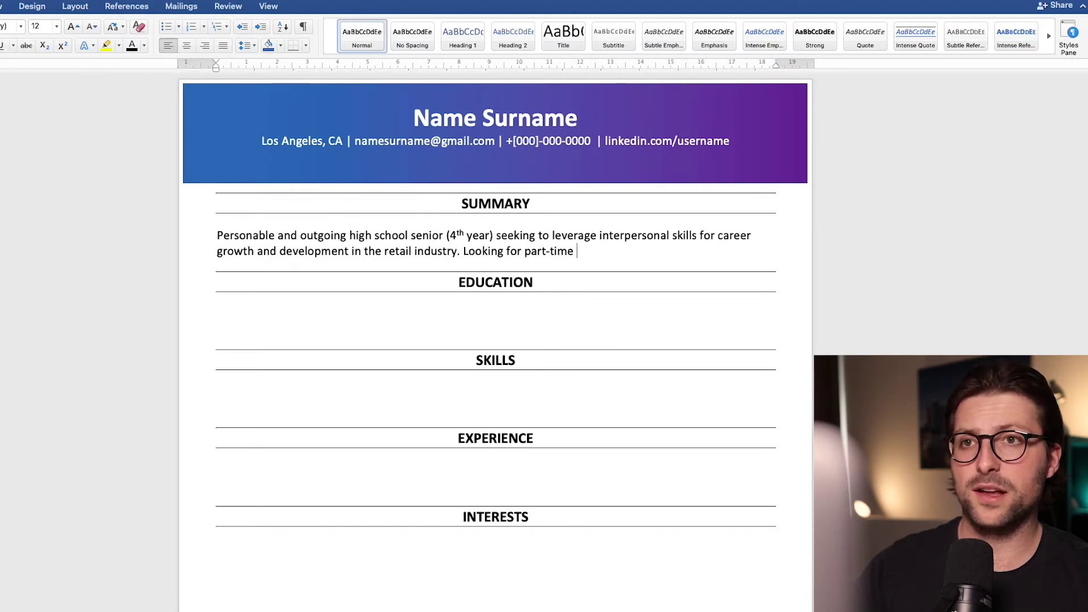
type("employment as a [Position] at")
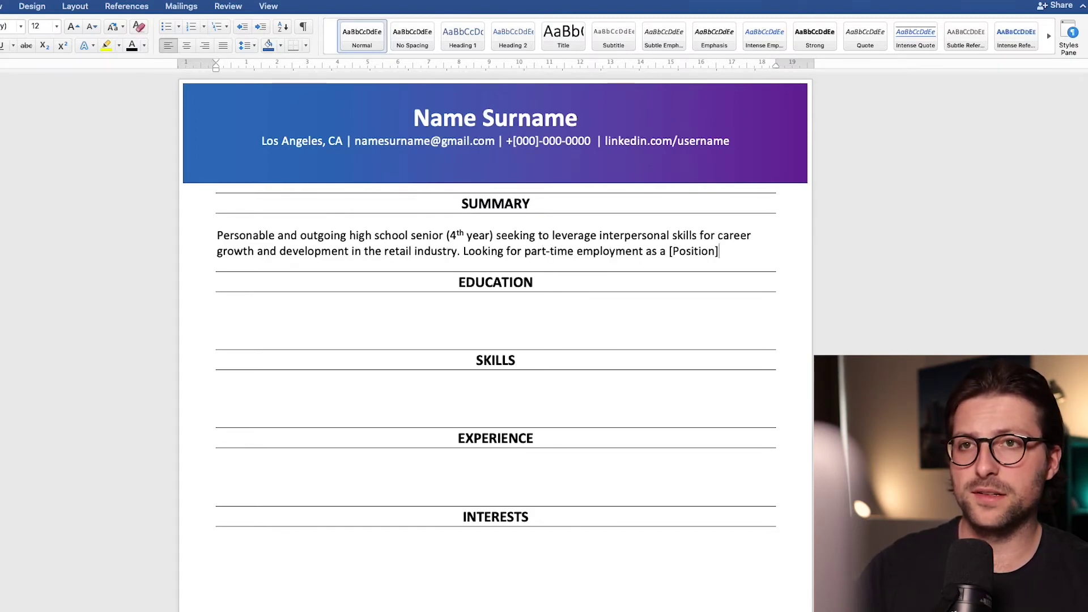
type(" [Groc")
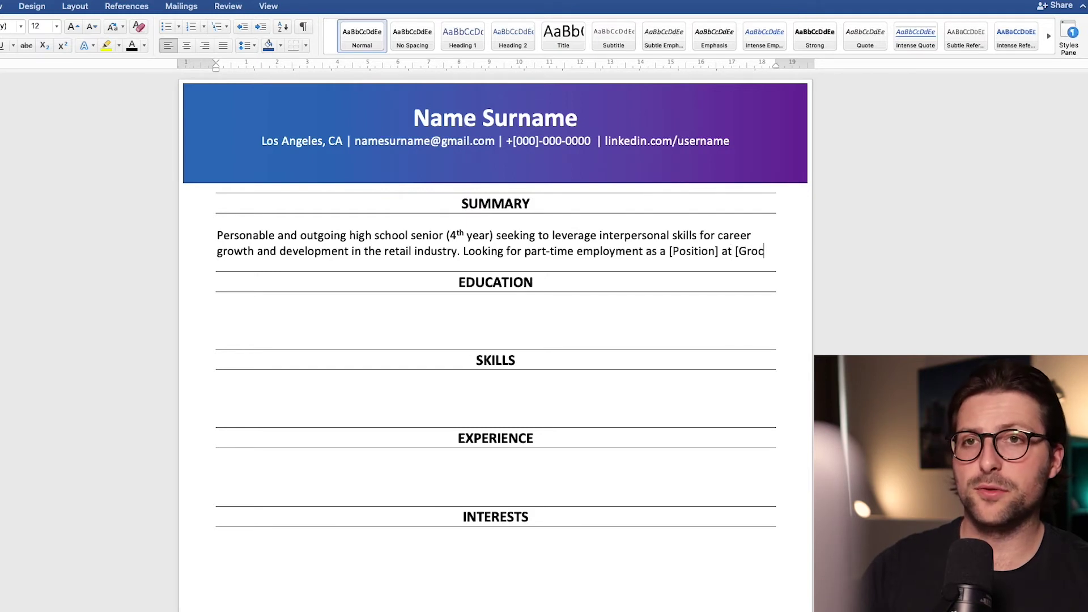
type("ery Store]. Available for ")
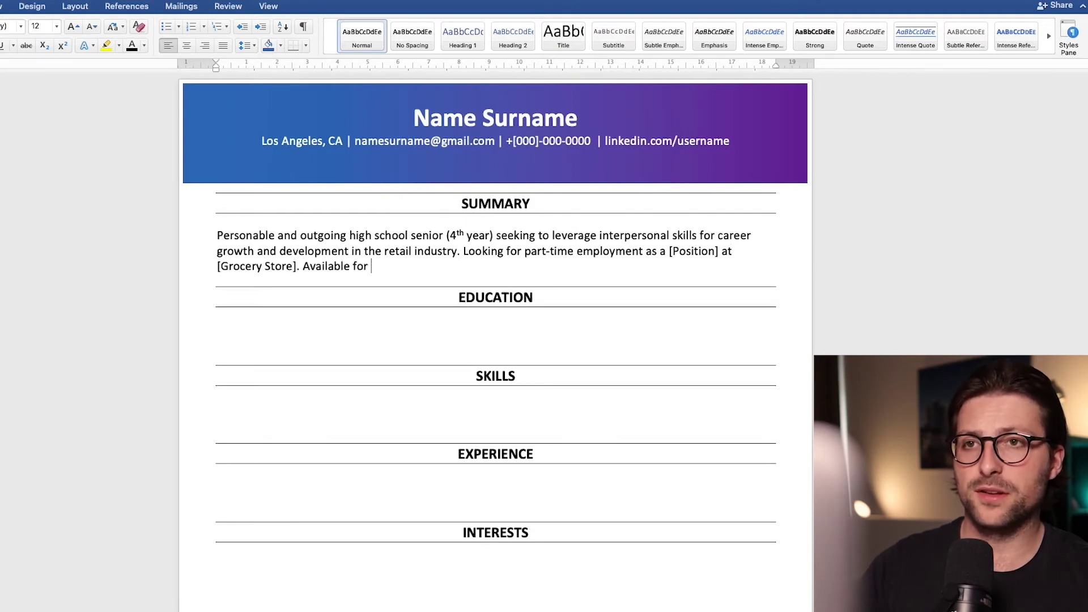
type("a 20-hour work week")
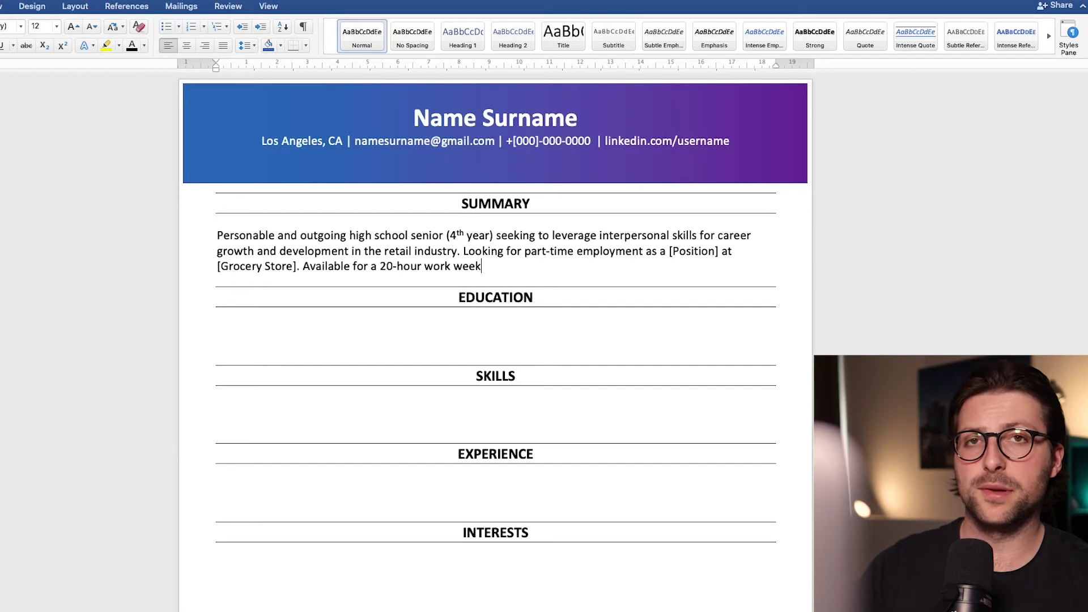
type(", and abl")
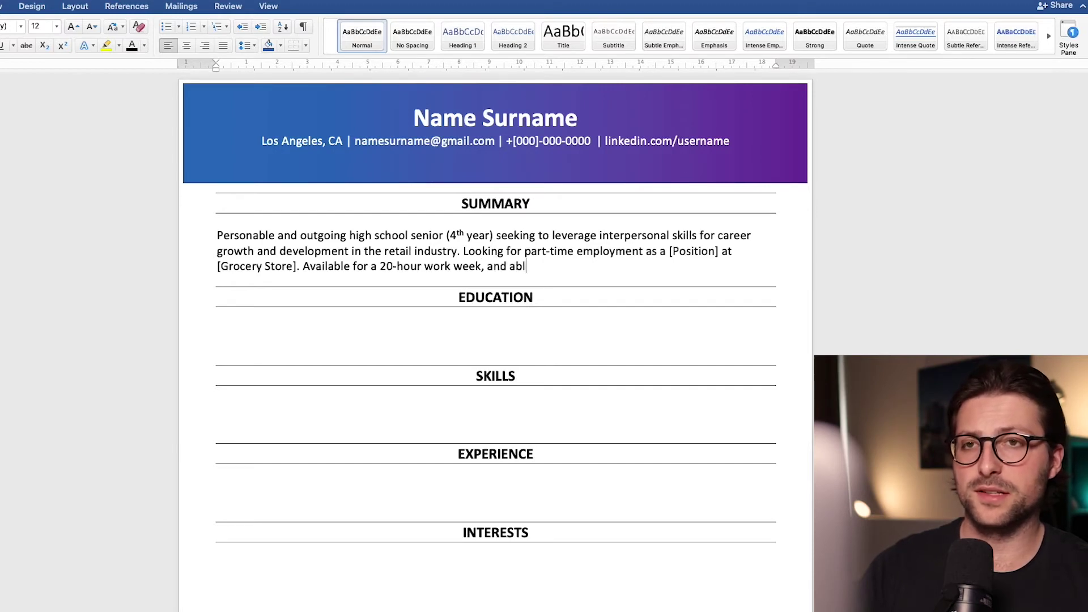
type("e to work with a flexible schedu")
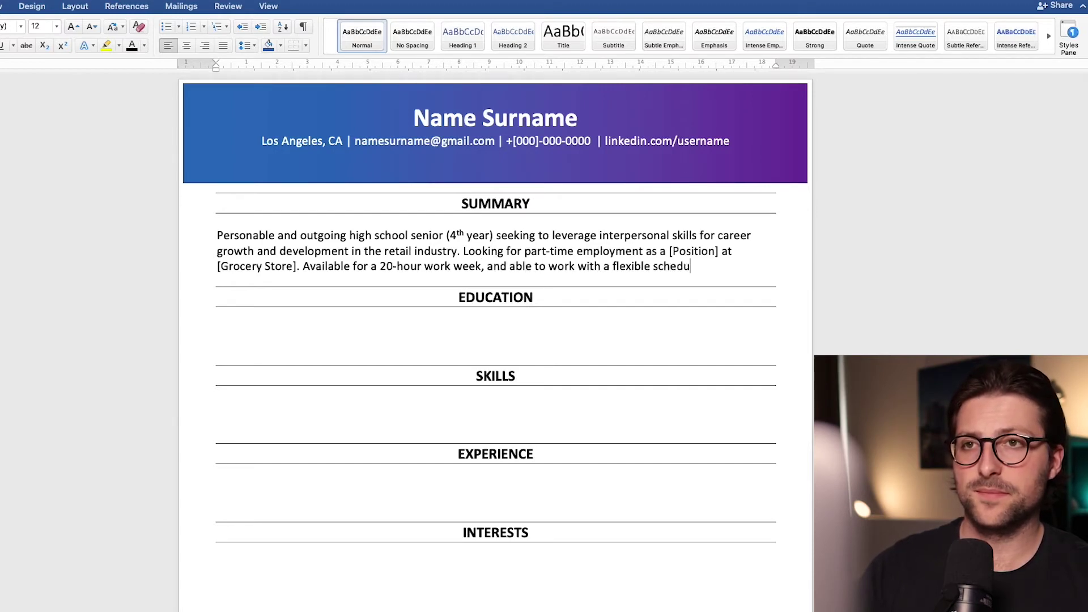
type("le.")
left_click_drag(705, 266, 220, 244)
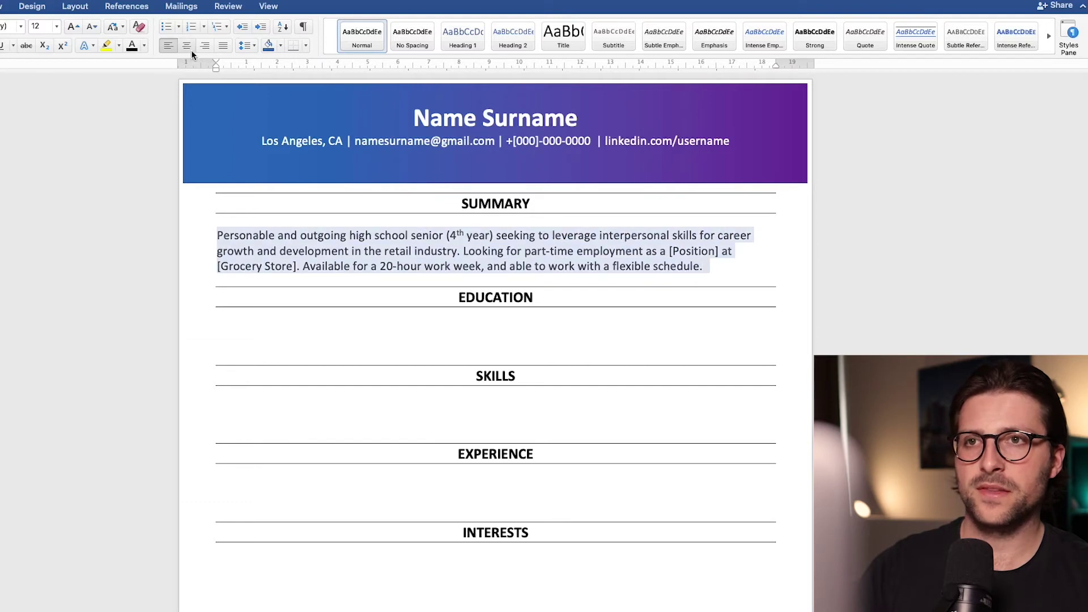
left_click(189, 46)
Under EDUCATION, type 'High School Name City, State | 01.2017 – Anticipated Graduation: 03.2021'
left_click(246, 346)
key("BackSpace")
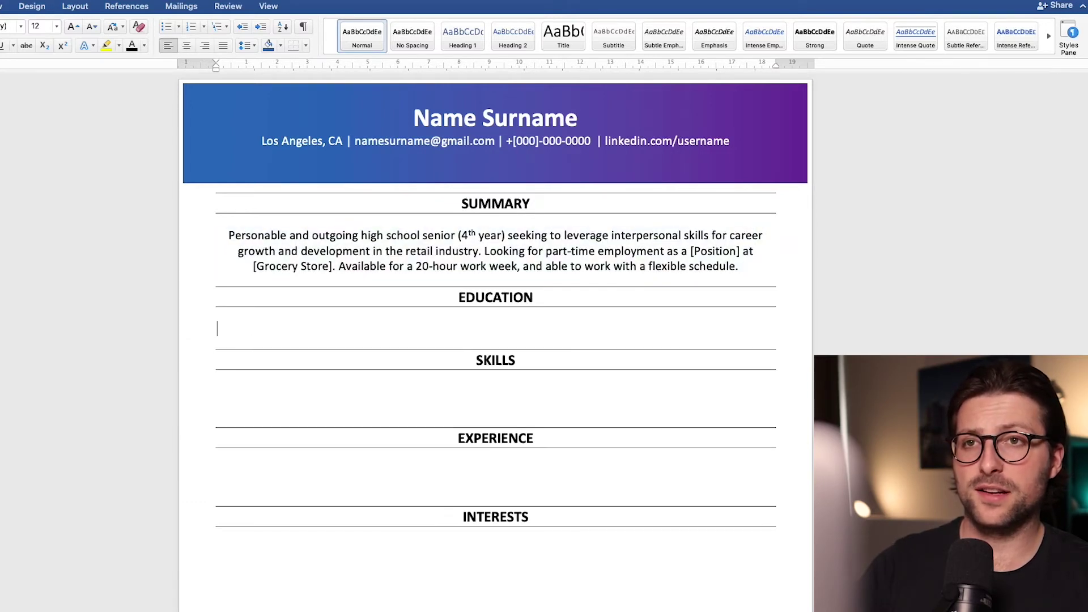
type("Hi")
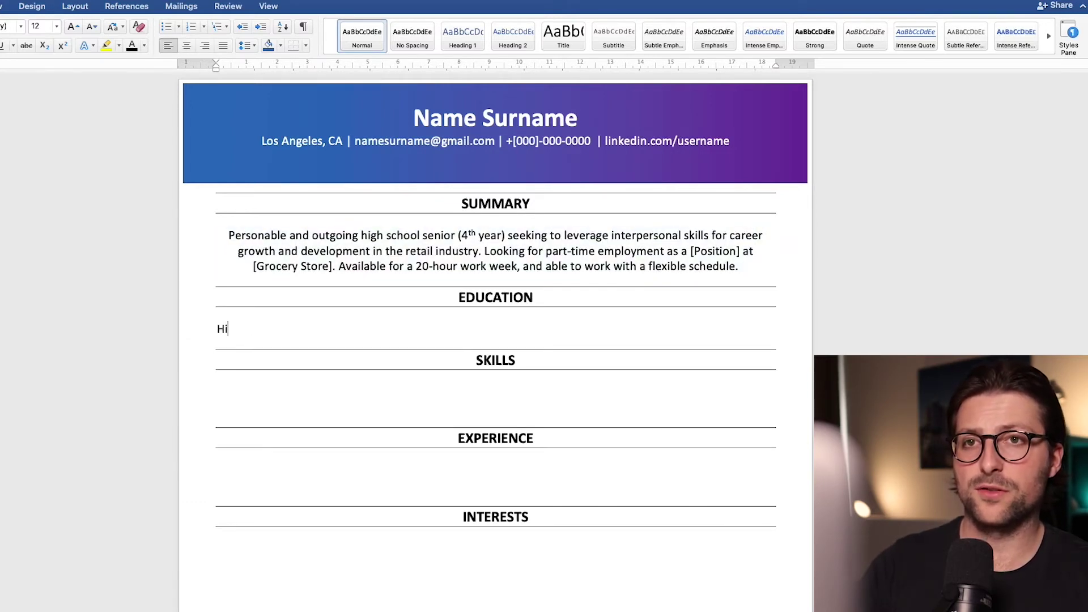
type("gh School Name Ci")
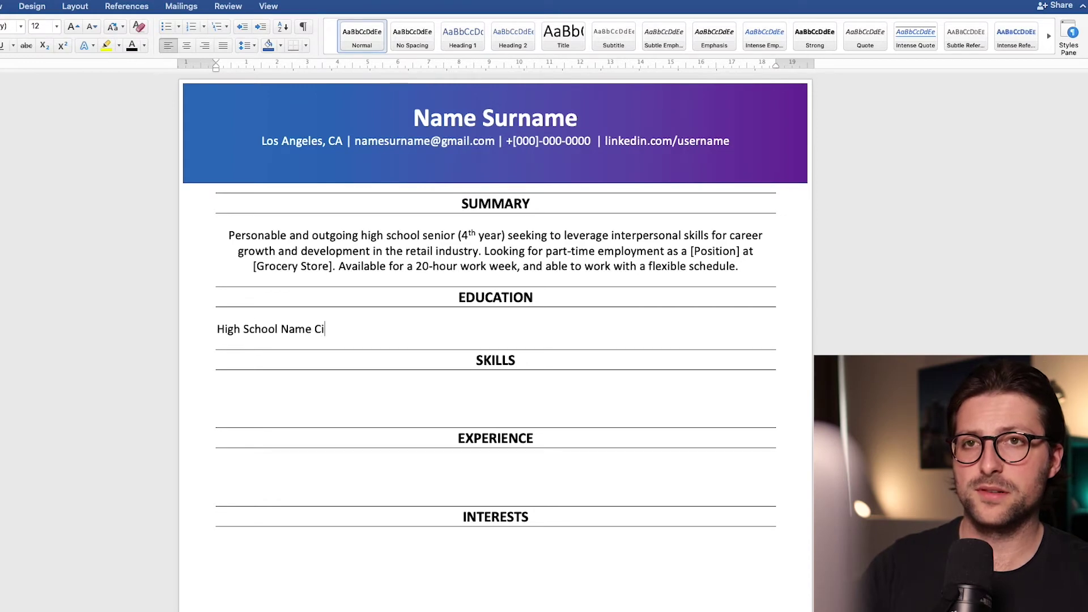
type("ty, State | 0")
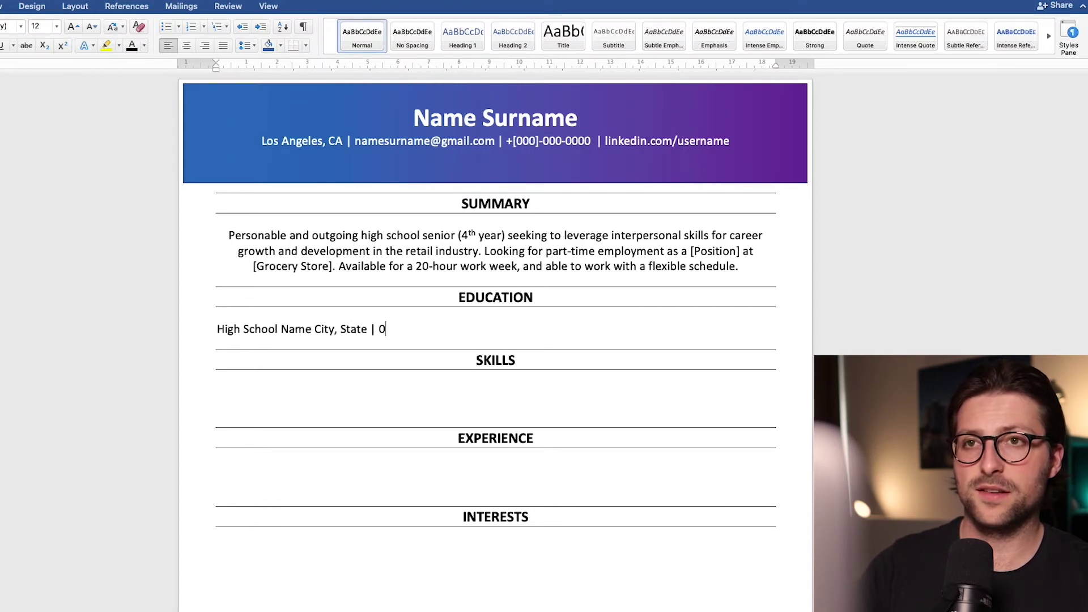
type("1.2017 – Anticipated Graduation")
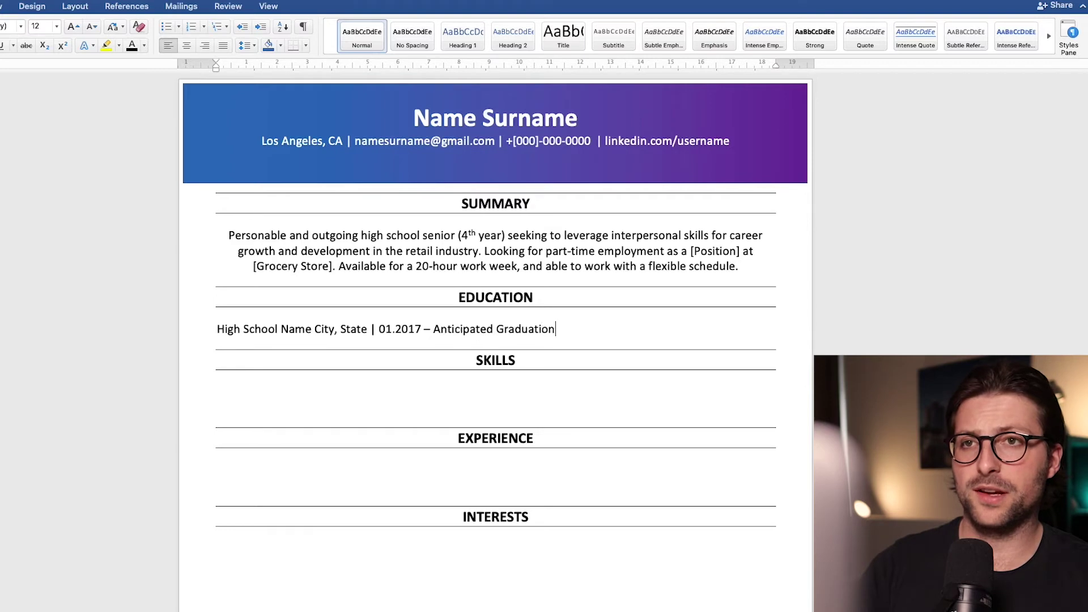
type(": 03.2021")
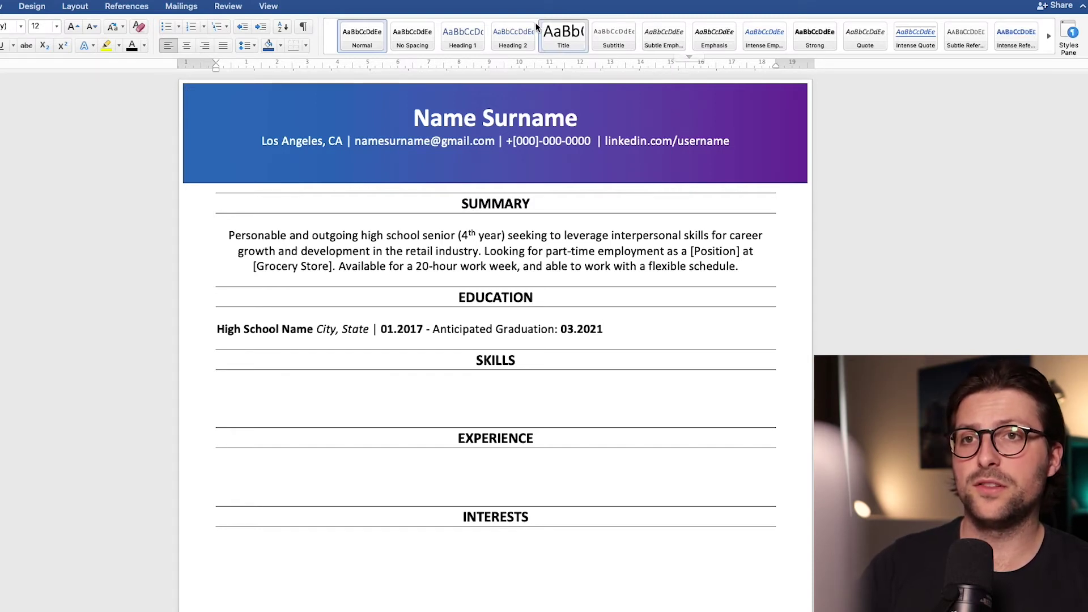
left_click(268, 6)
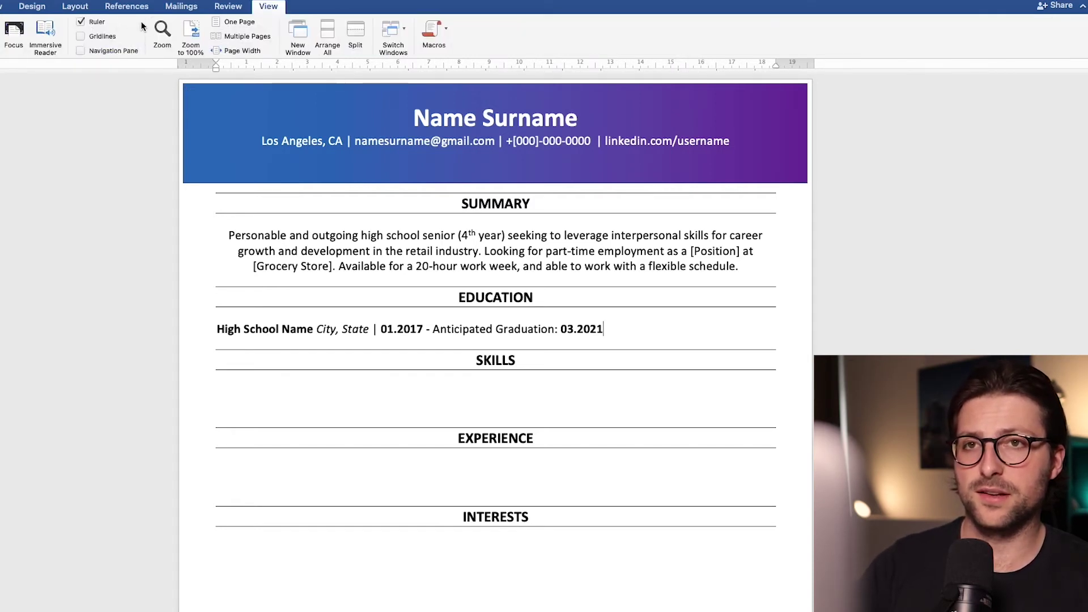
Right-align the city, state and dates with a right-margin tab stop, then start a bulleted line
left_click(81, 22)
left_click(81, 22)
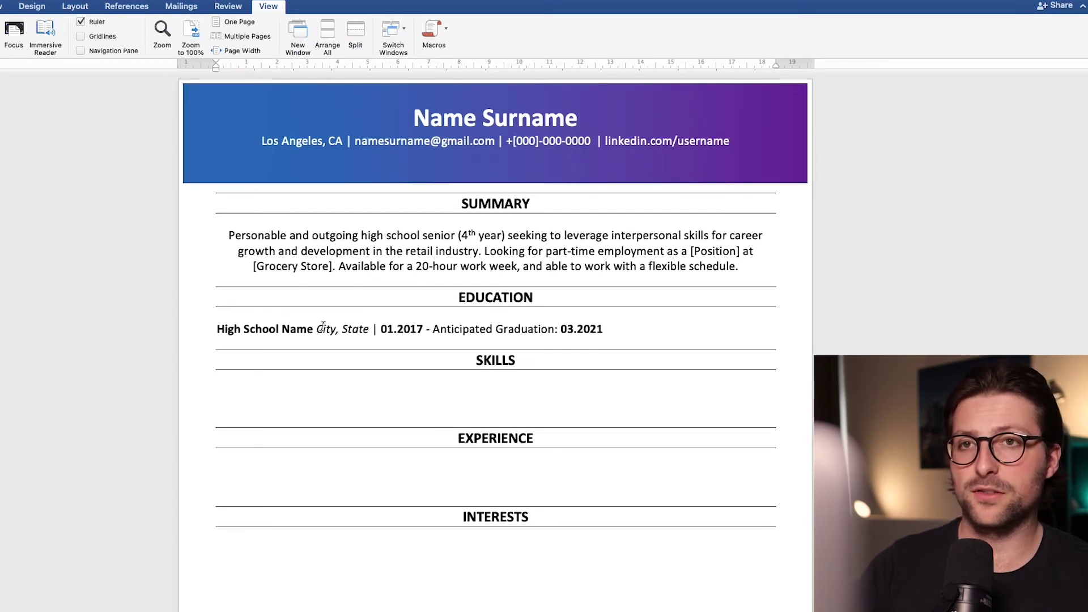
left_click(549, 66)
left_click_drag(549, 65, 484, 66)
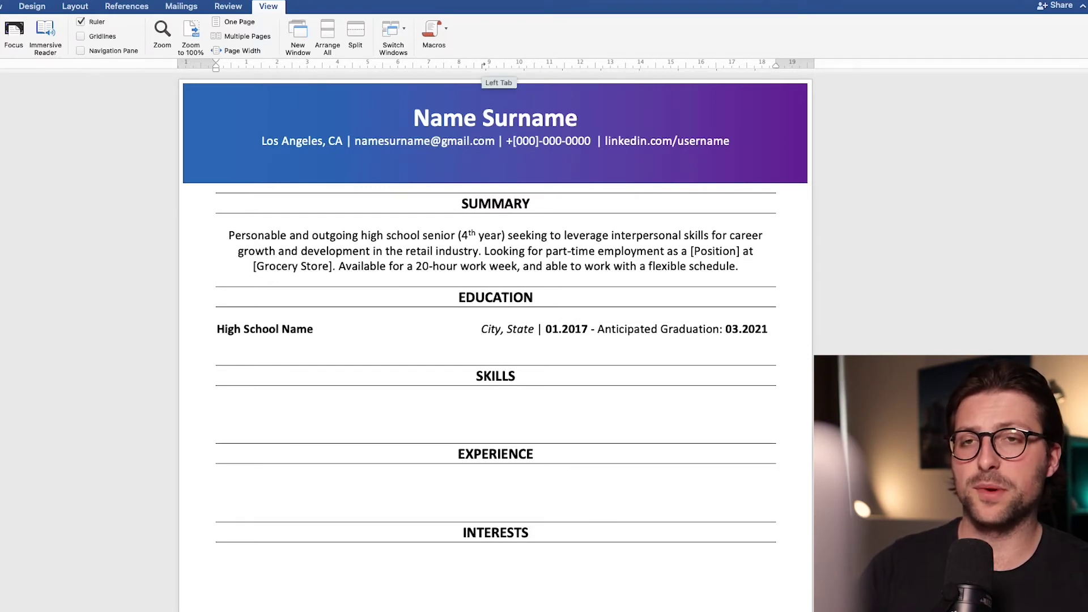
left_click(219, 343)
key("super+shift+l")
Add bullets: Cumulative GPA: 3.50/4.00, AP courses in English & Spanish, Participate in debate teams
type("Cumulative")
key("super+b")
type("GPA")
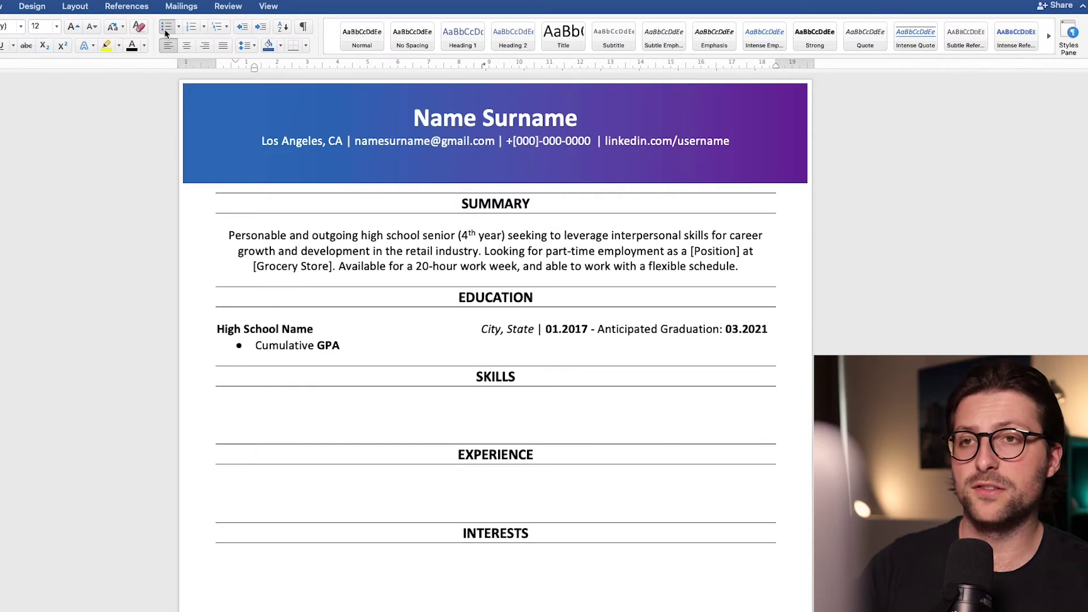
type(":")
key("super+b")
type("3.50/4.00")
key("Return")
type("AP courses in E")
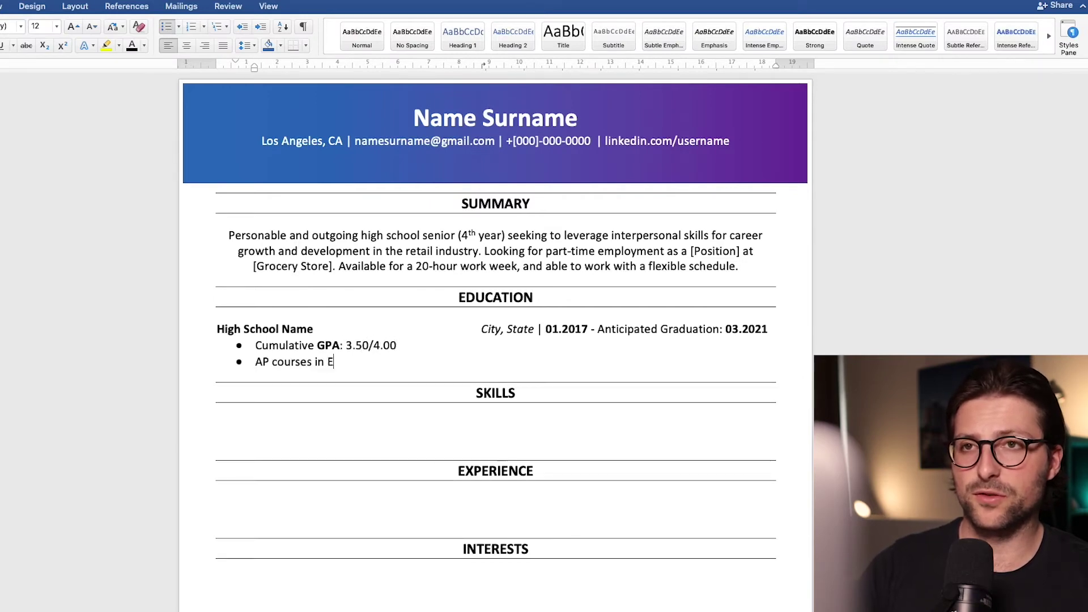
type("nglish & Spanish")
key("Return")
type("Participate in debat")
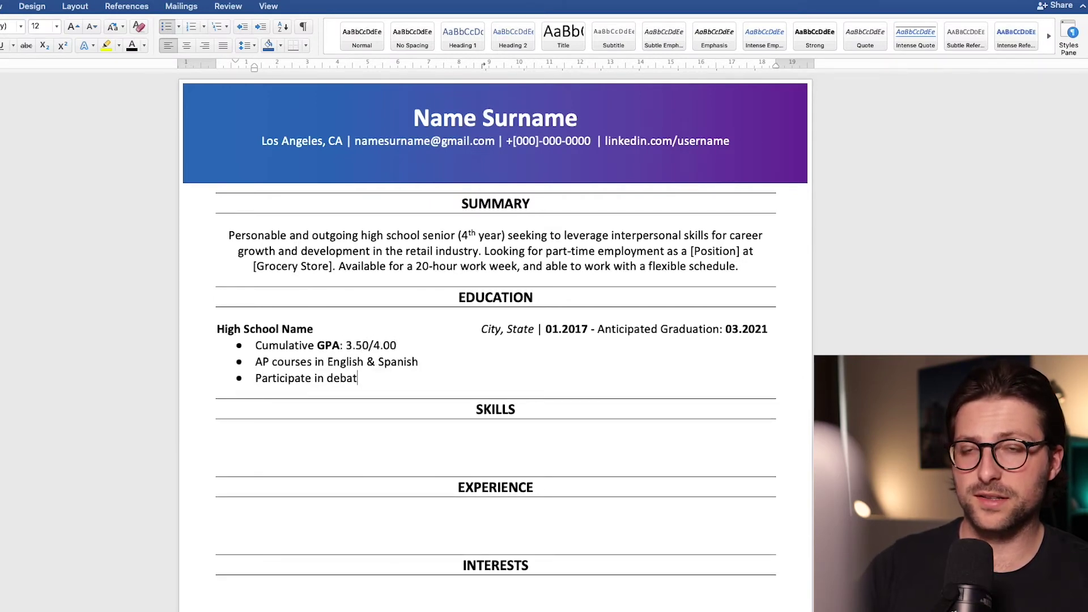
type("e teams")
Add an 'Earned Certificates' line with a Food Safety Certification & CPR (March 2019) bullet
key("Return")
key("Return")
key("Return")
key("super+b")
type("Earned Ce")
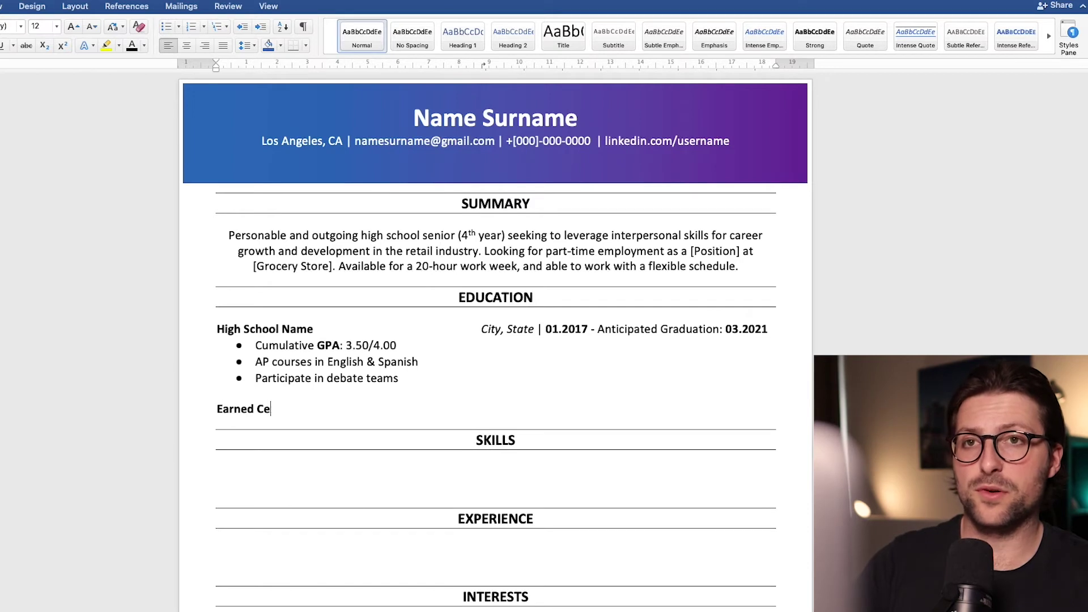
type("rtificates")
key("Return")
type("* Food Safety C")
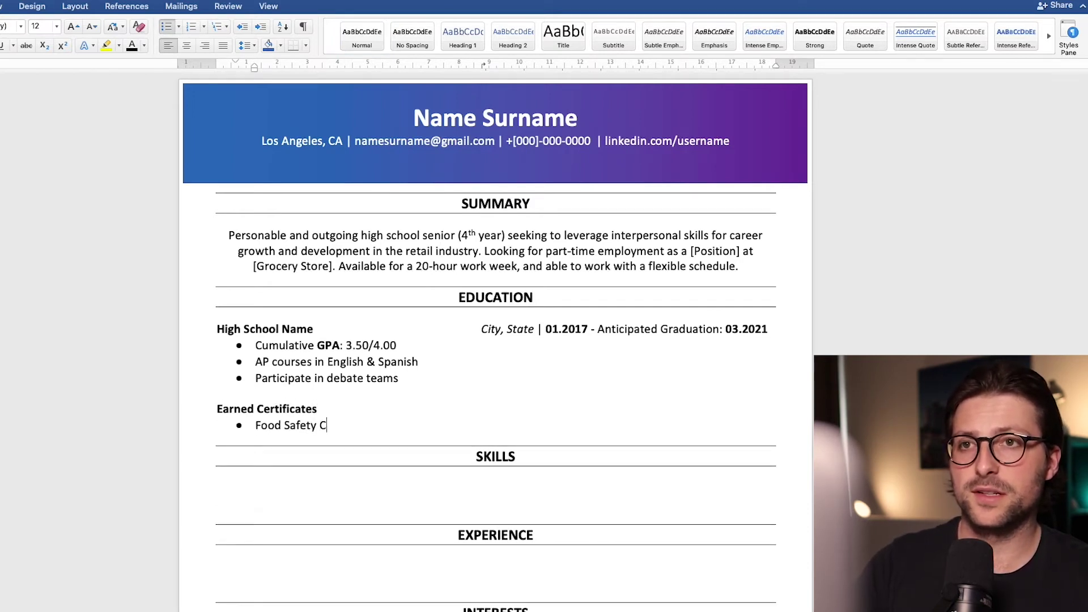
type("ertification & CPR ")
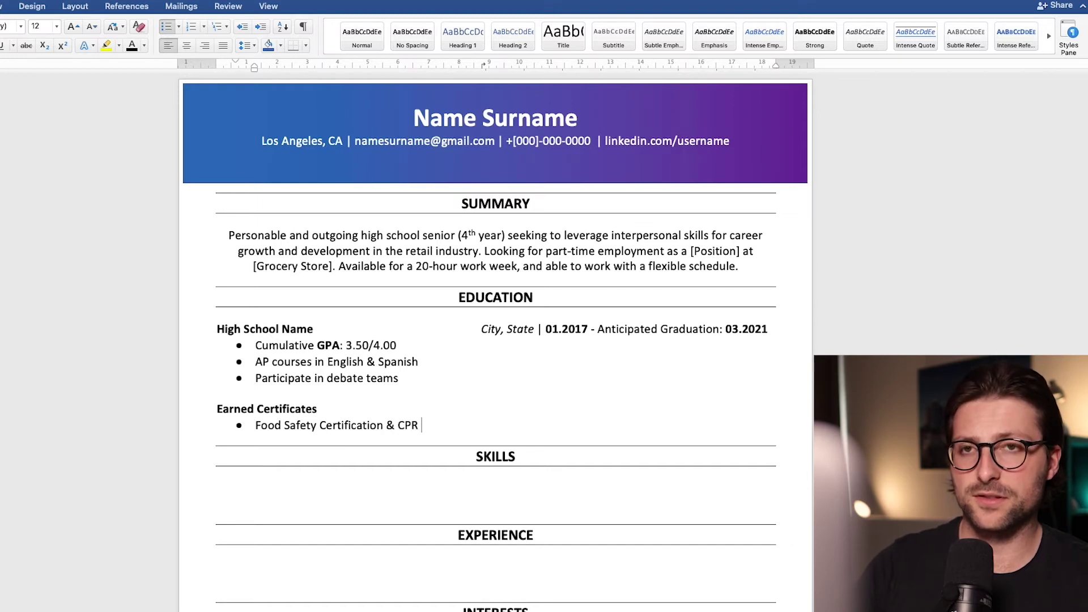
type("certified as of March 2019")
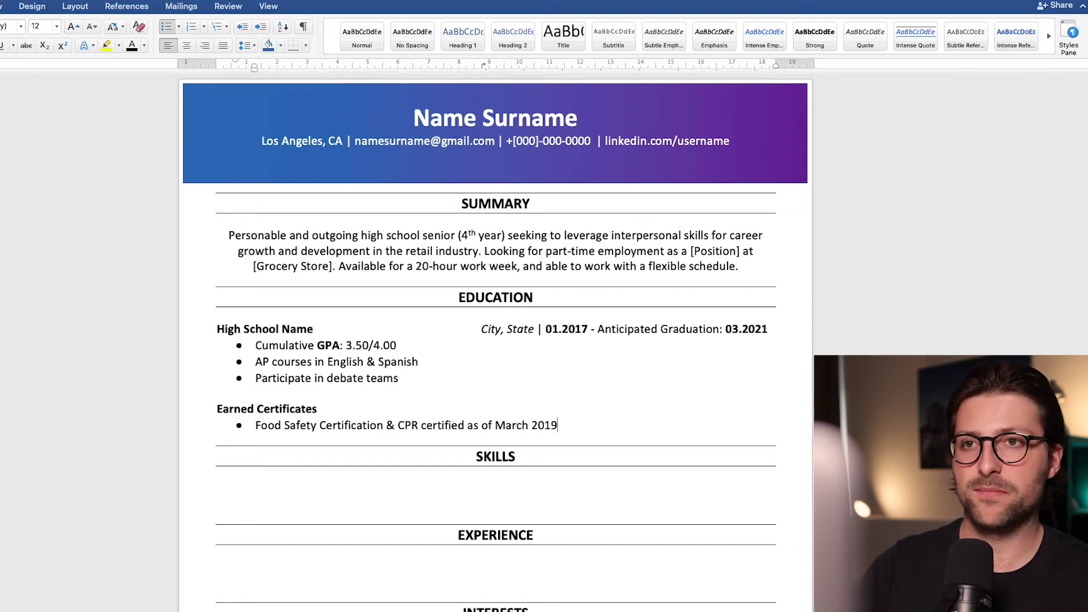
scroll(496, 340, "down", 2)
Remove the blank line under SKILLS and insert a 3x1 table there
scroll(495, 340, "down", 6)
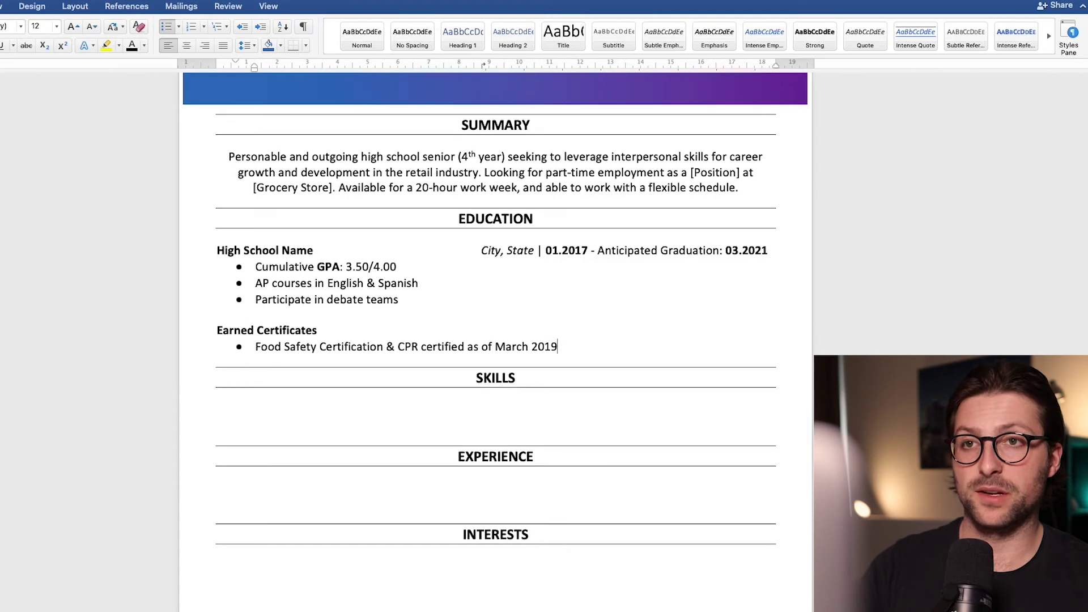
scroll(495, 340, "down", 1)
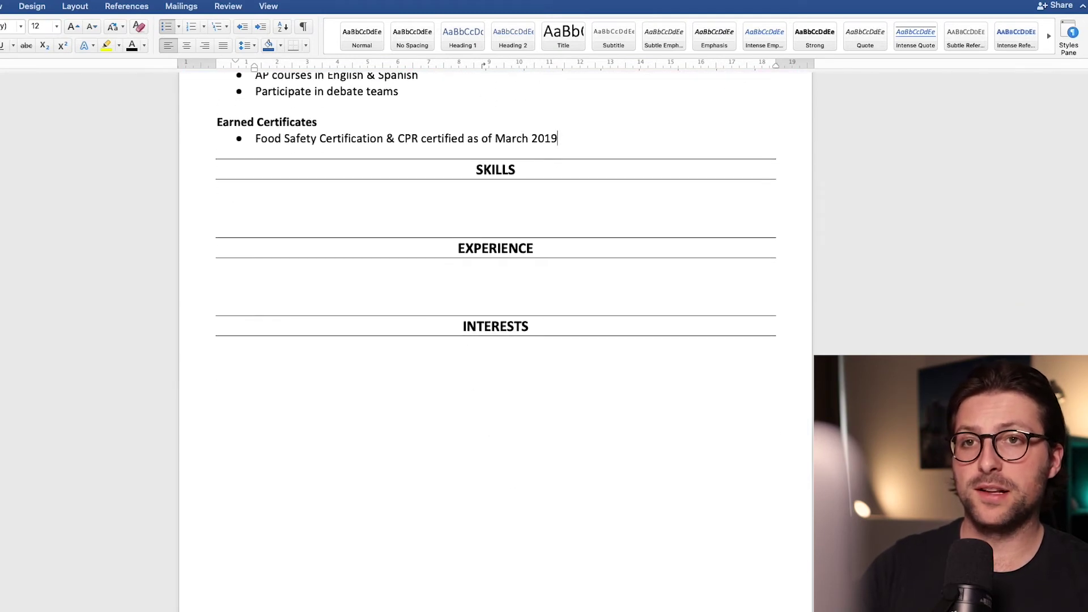
left_click(219, 210)
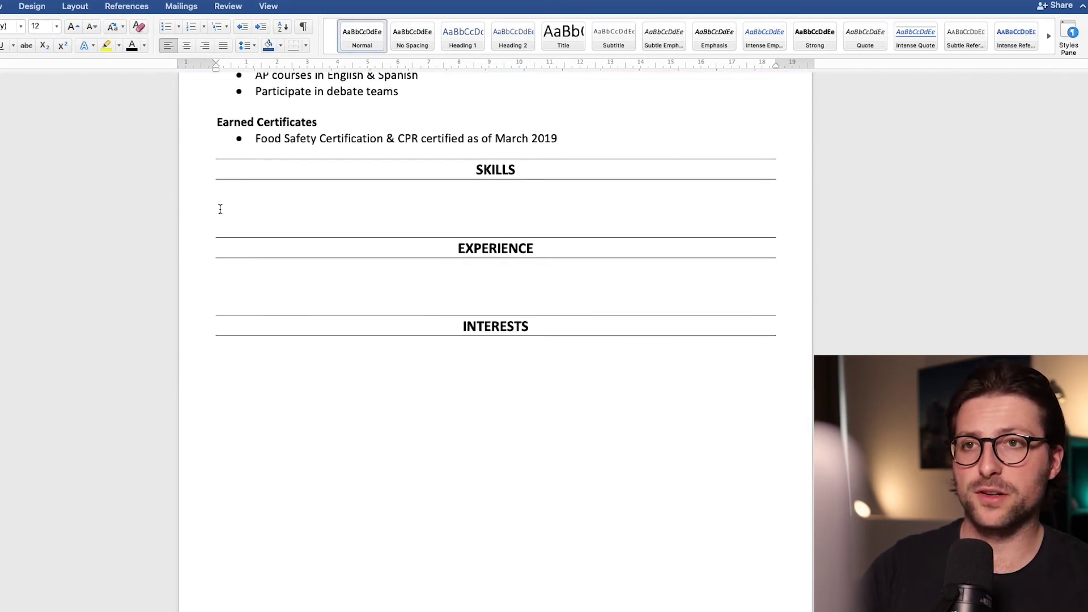
key("BackSpace")
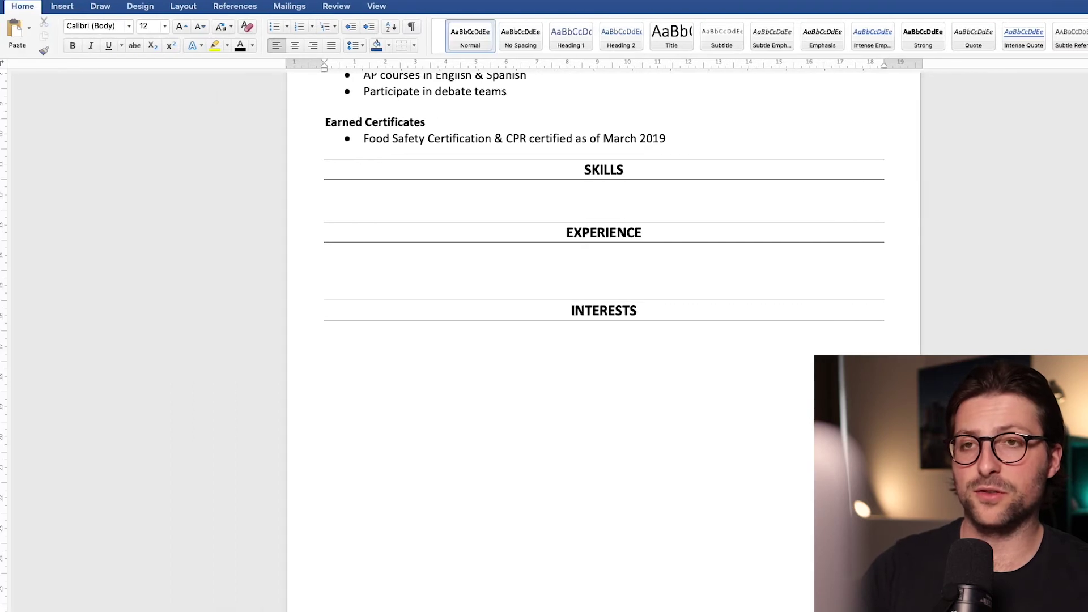
left_click(67, 7)
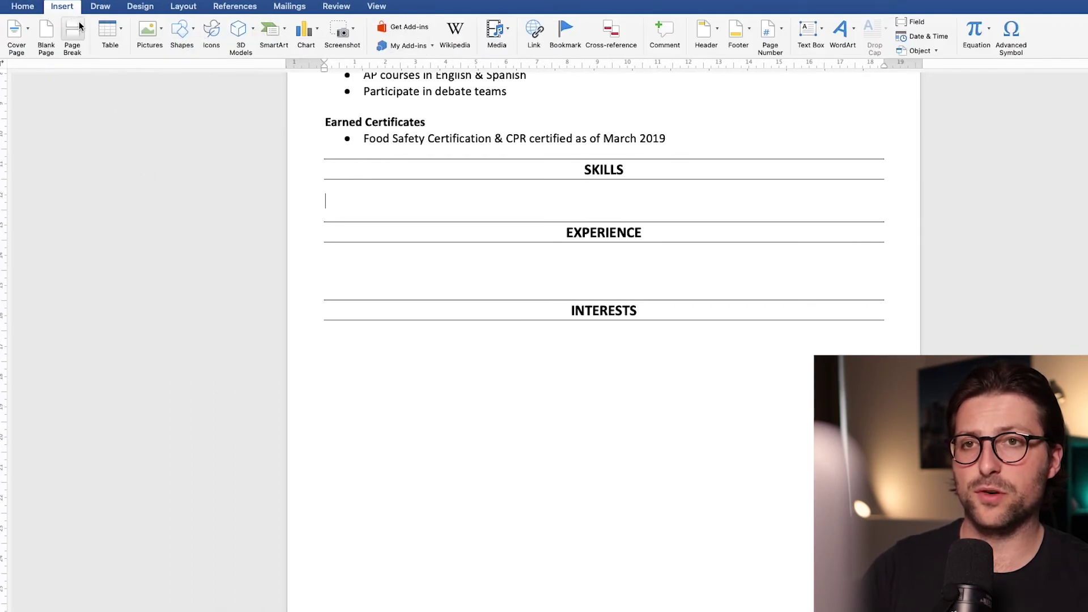
left_click(119, 31)
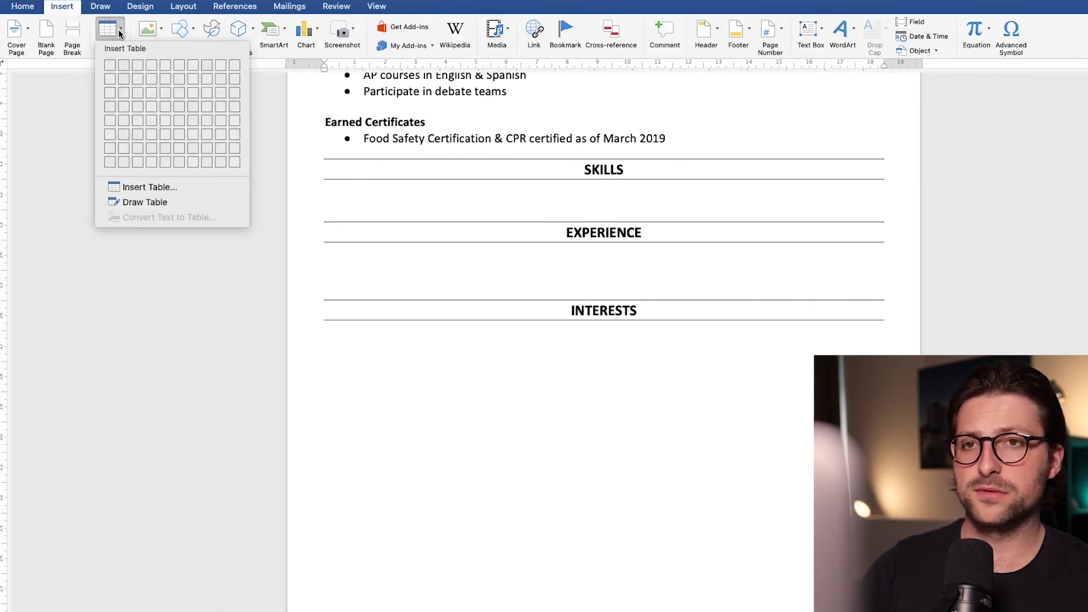
left_click(137, 66)
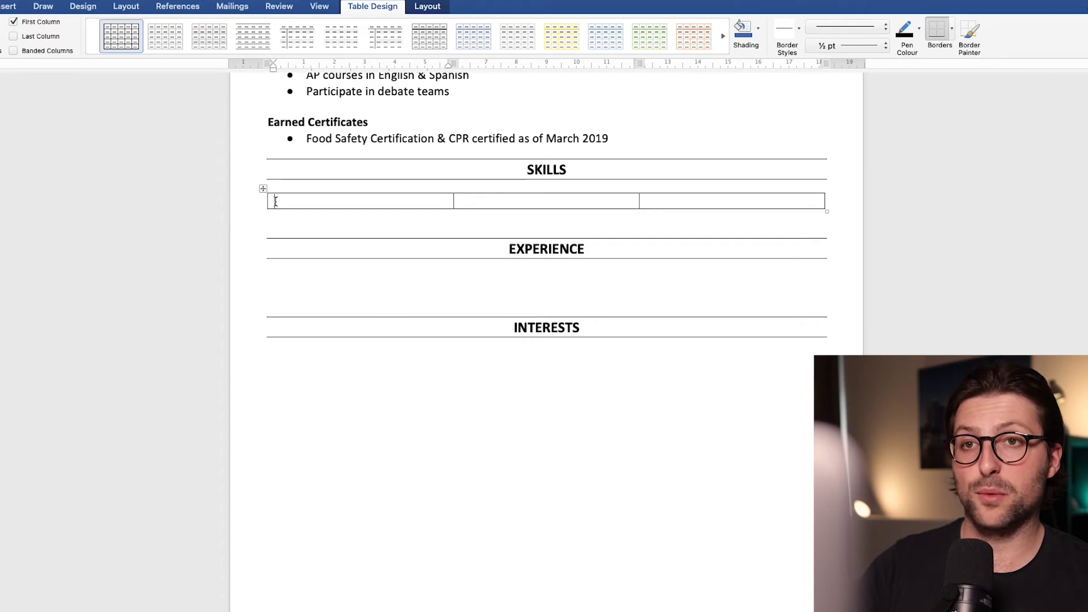
Set the skills table's left and right cell margins to 0 cm
left_click(428, 8)
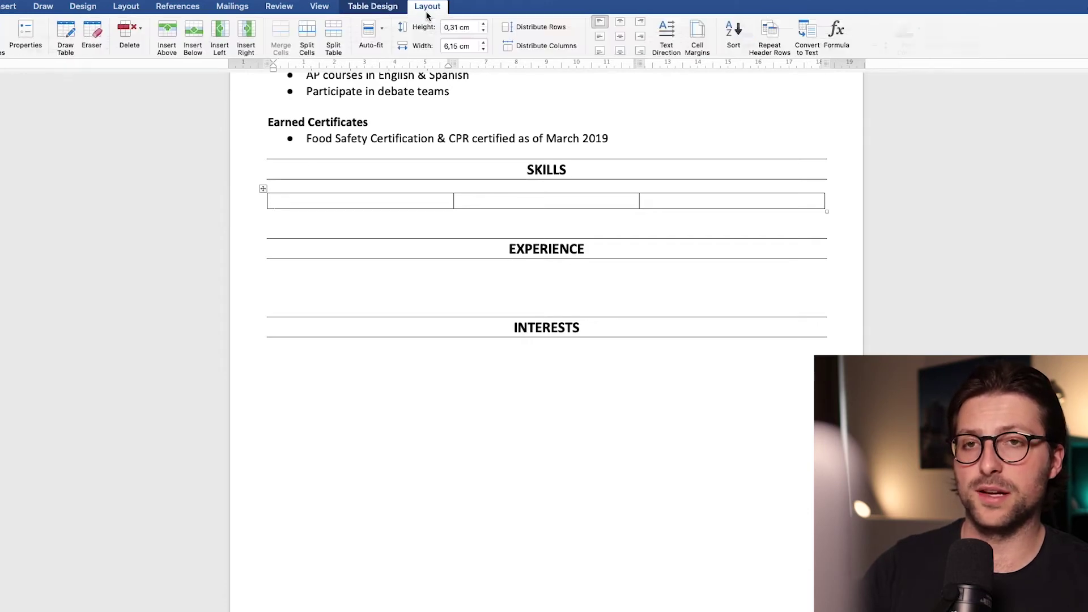
left_click(697, 35)
left_click(634, 160)
left_click(634, 159)
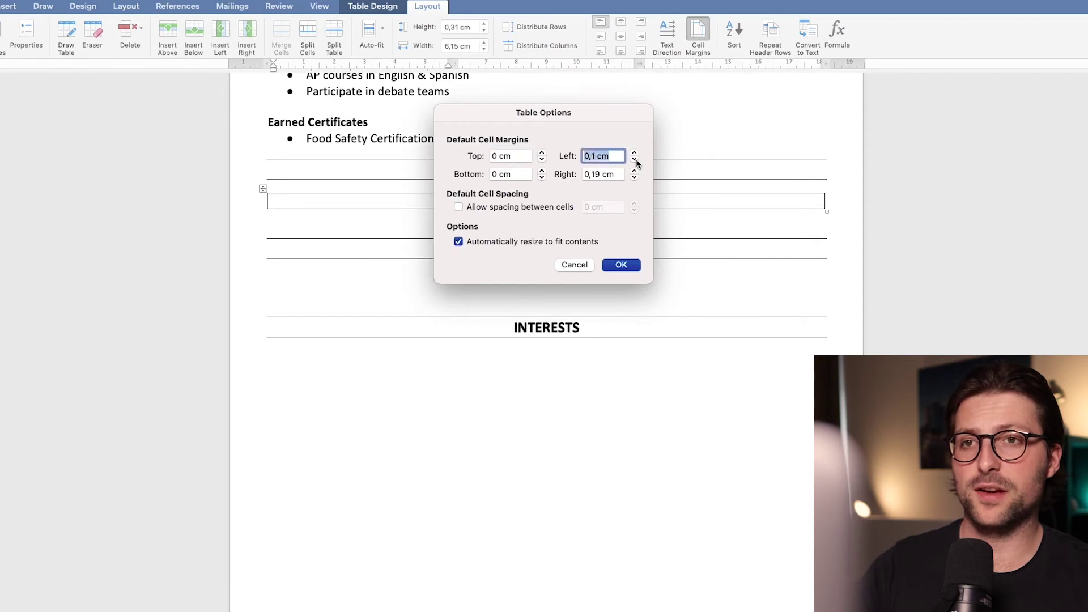
left_click(635, 160)
left_click(634, 159)
left_click(634, 177)
left_click(634, 177)
left_click(634, 178)
left_click(634, 177)
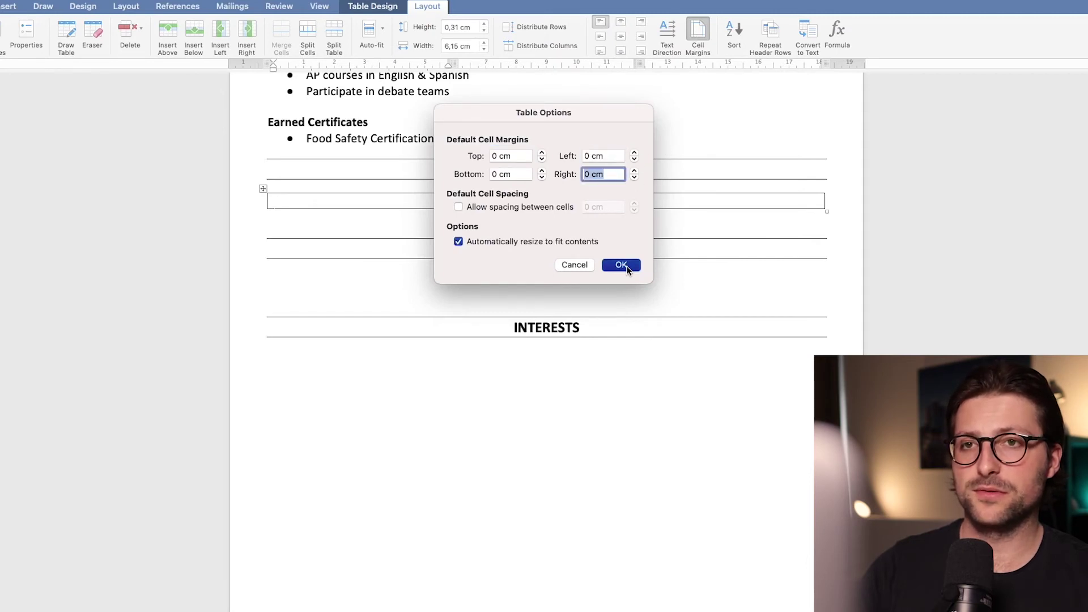
left_click(621, 264)
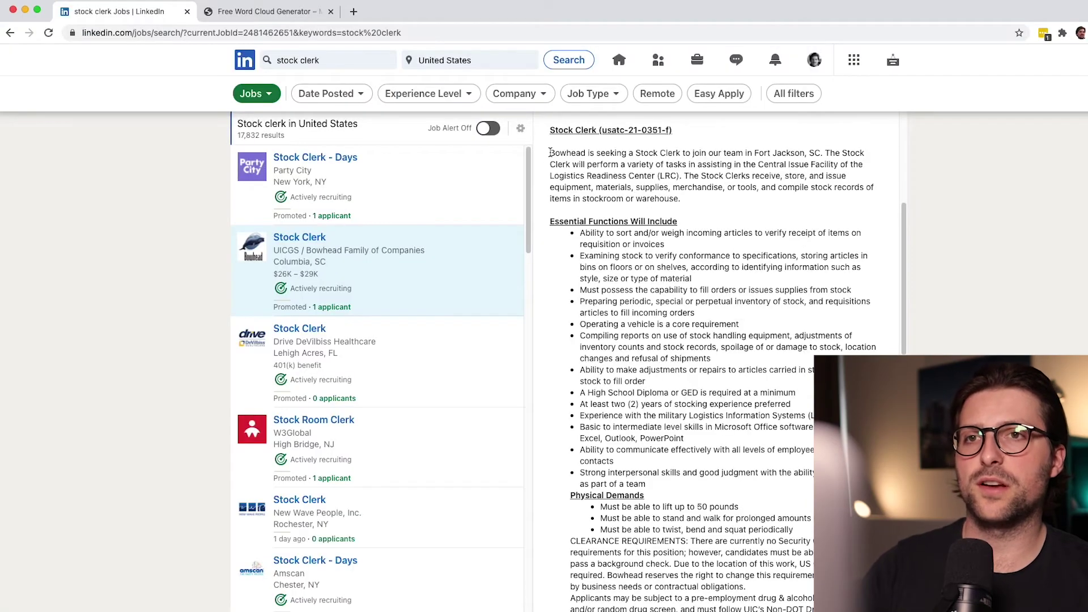
left_click_drag(550, 153, 723, 350)
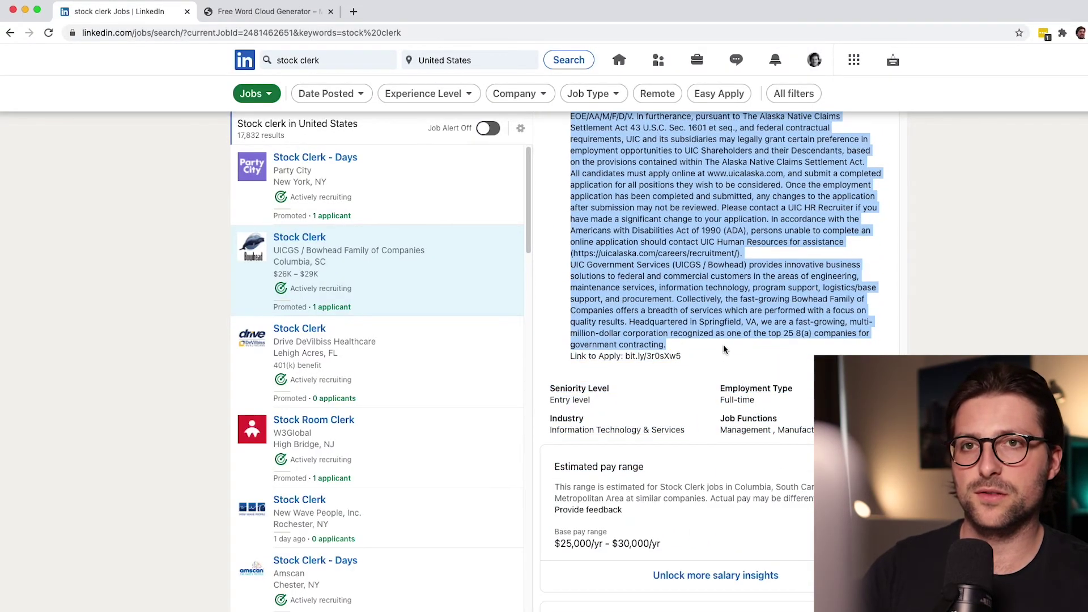
Paste the stock clerk job description into the word cloud generator and generate the cloud
key("ctrl+Tab")
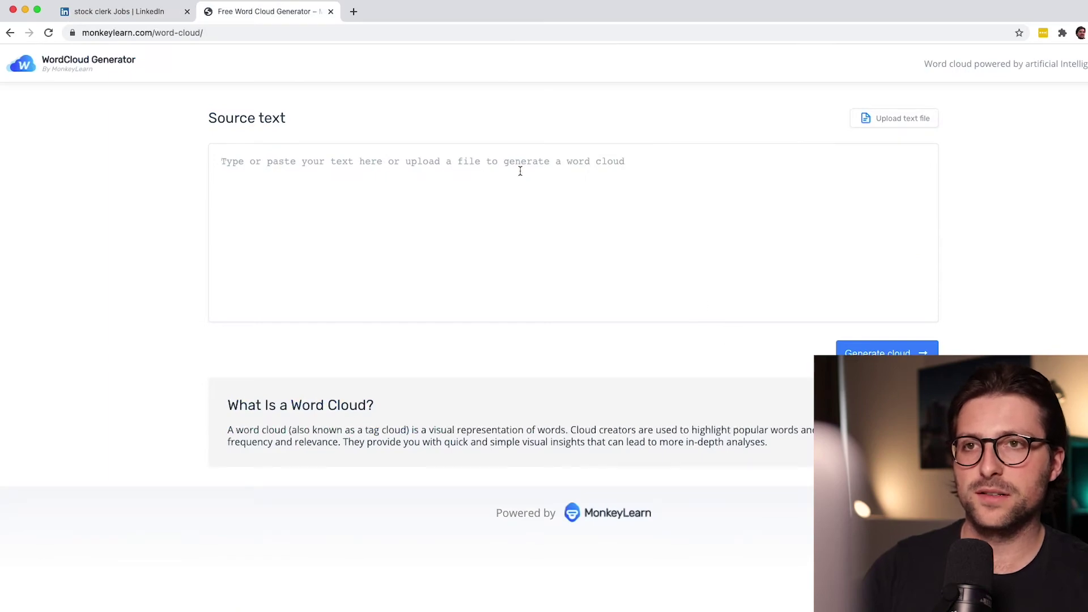
key("ctrl+v")
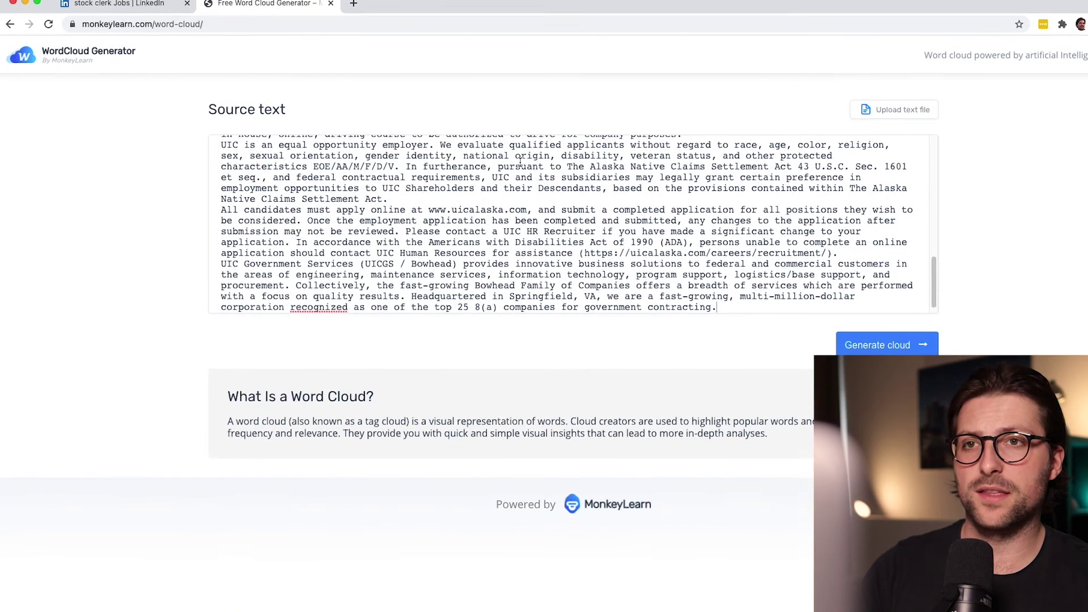
left_click(892, 335)
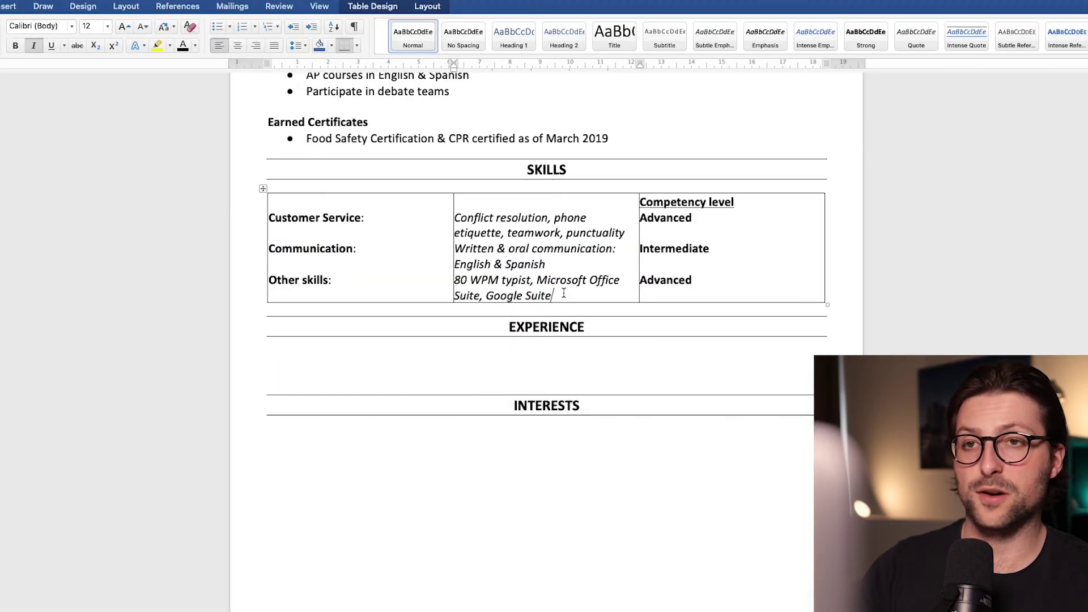
left_click_drag(564, 293, 455, 219)
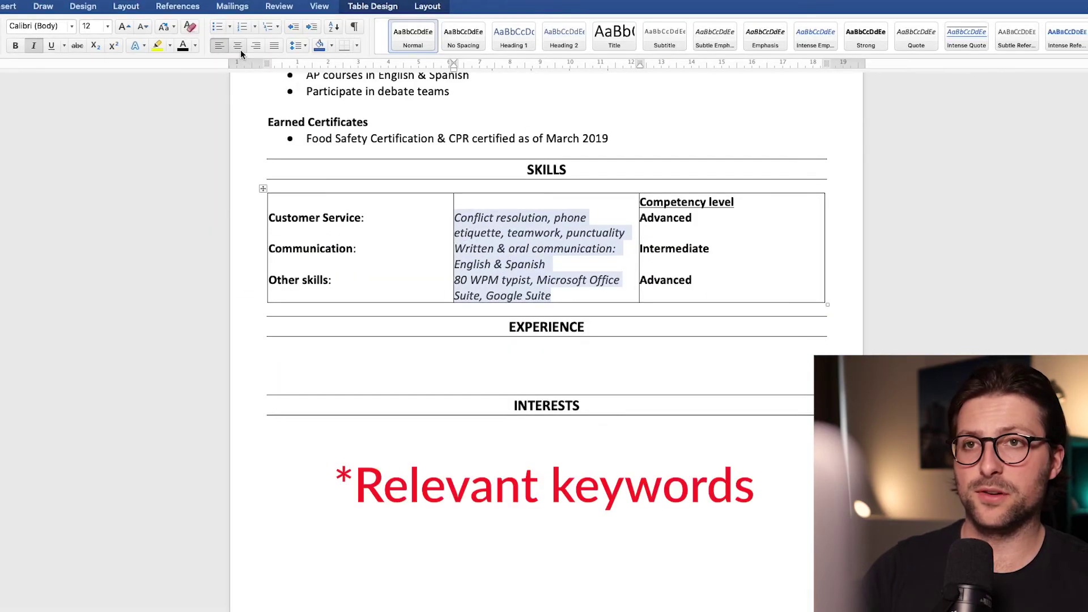
Centre the skill descriptions and right-align the competency levels in the skills table
left_click(240, 49)
left_click_drag(706, 279, 640, 201)
left_click(256, 45)
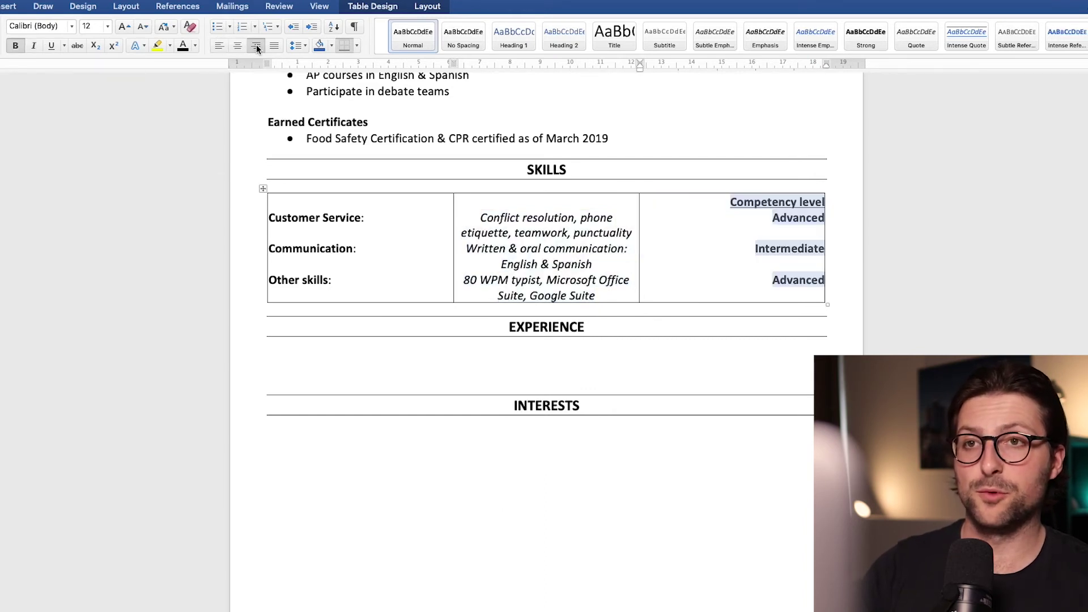
Apply No Border to the whole skills table and clear the blank line under EXPERIENCE
left_click_drag(816, 291, 369, 224)
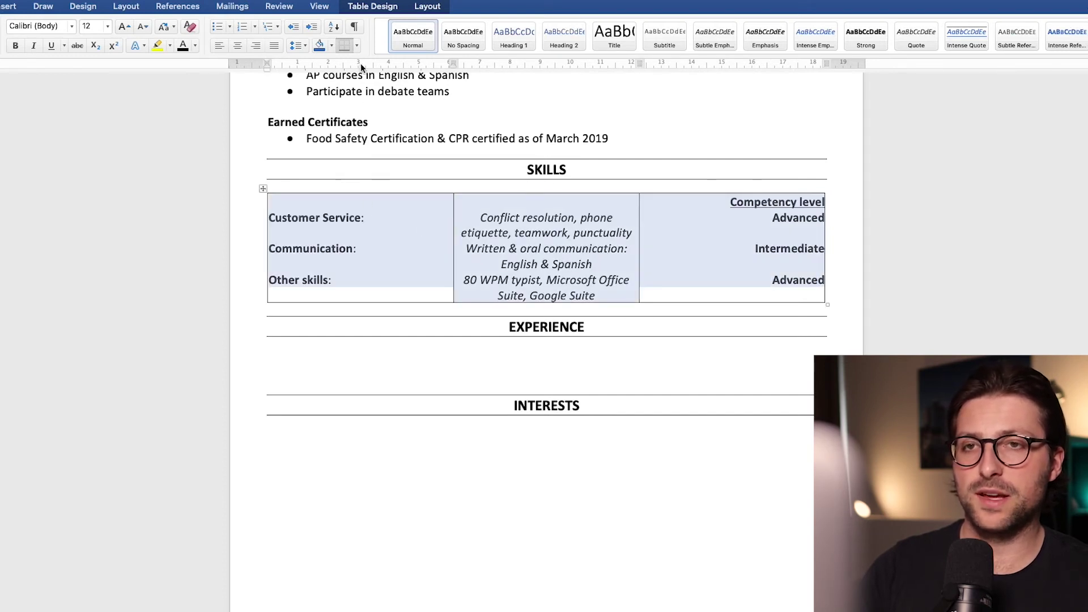
left_click(367, 7)
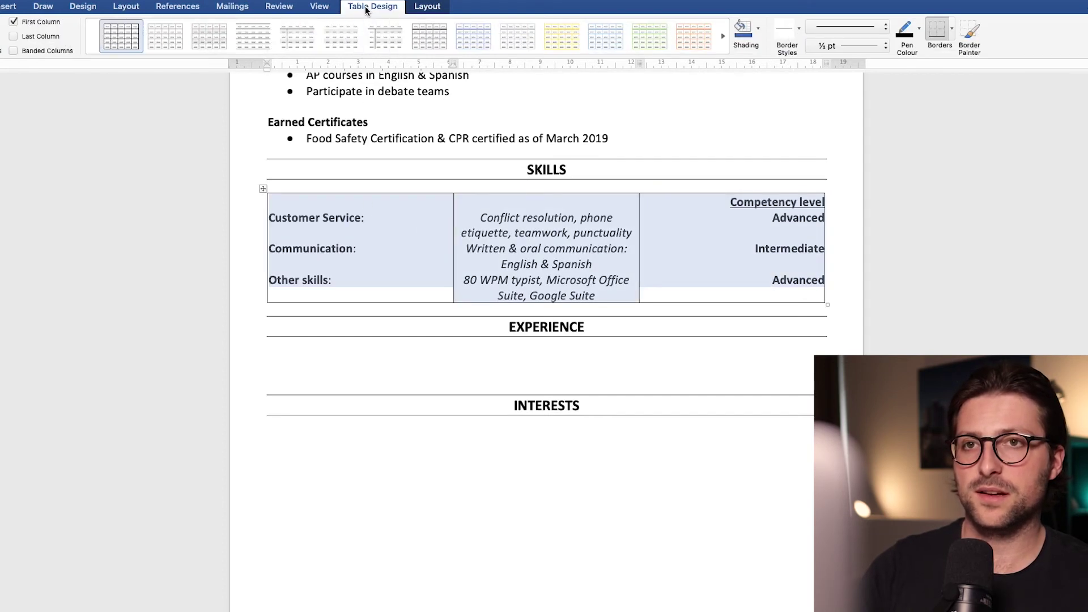
left_click(952, 28)
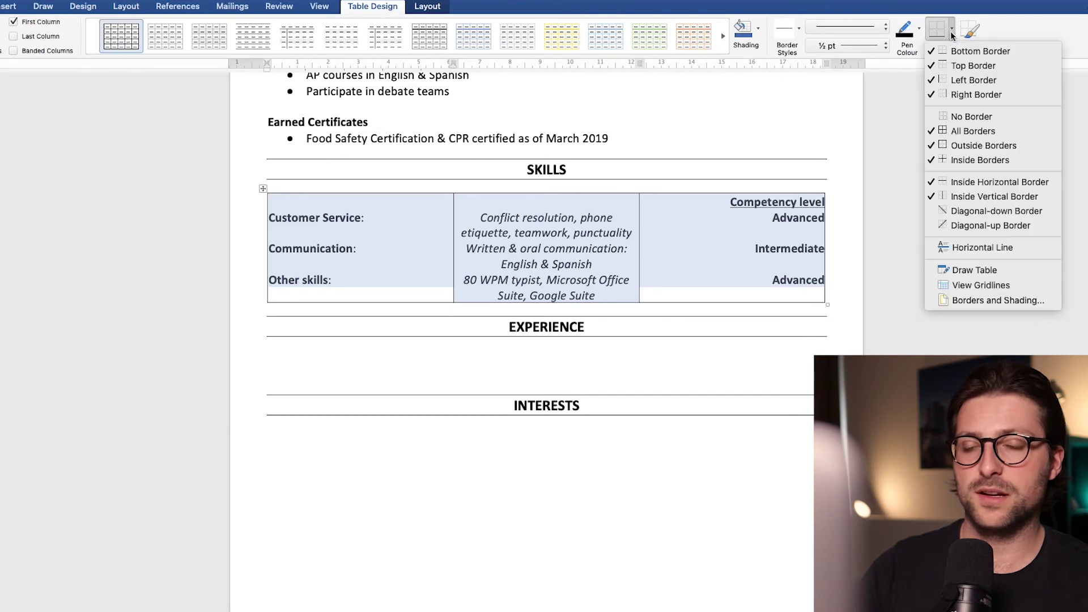
left_click(965, 116)
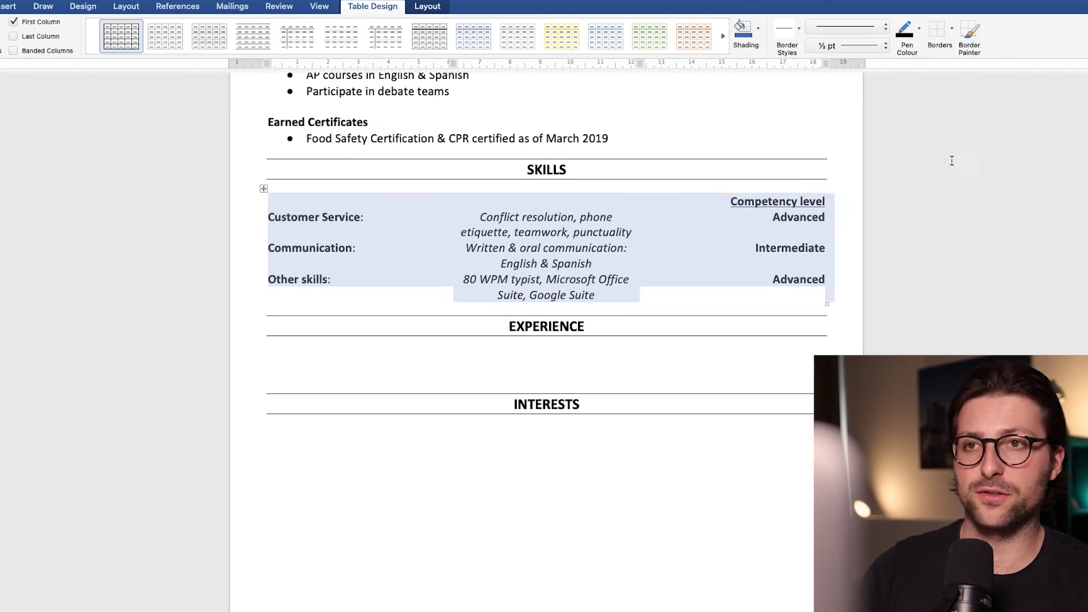
left_click(709, 372)
key("BackSpace")
Type 'Shopping Center X | Stock Clerk City, State | 06.2020 – 09.2020' with italic title and bold dates
scroll(709, 372, "down", 1)
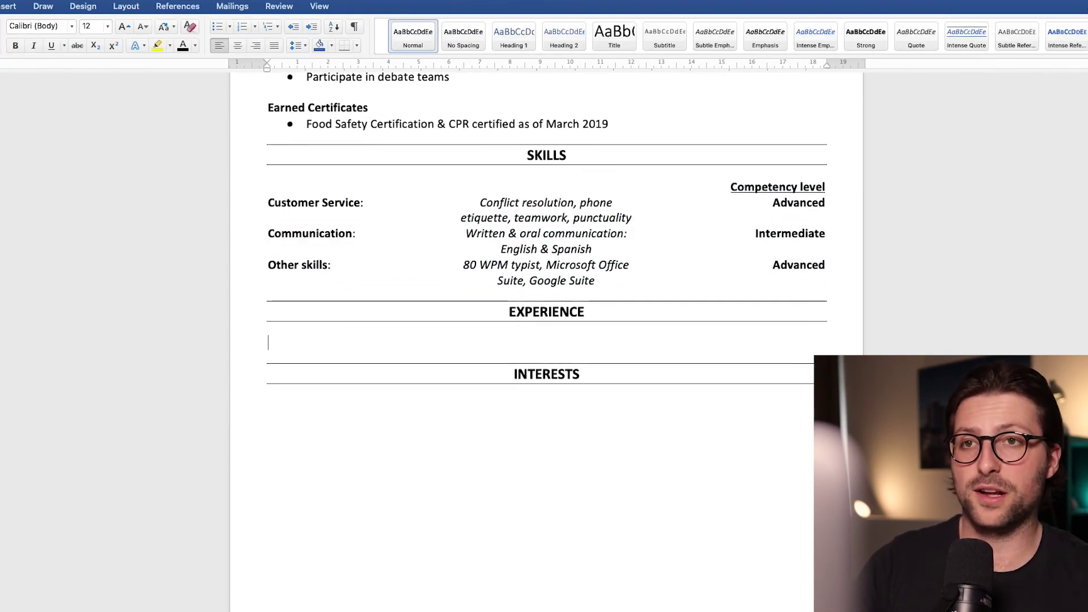
scroll(547, 236, "down", 3)
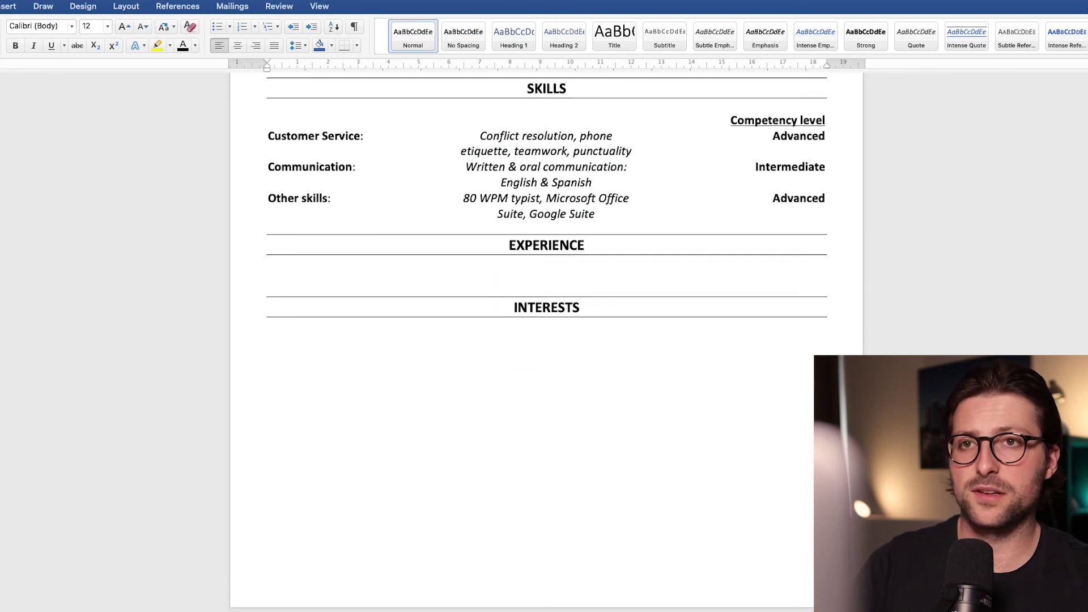
type("Shopping Center X")
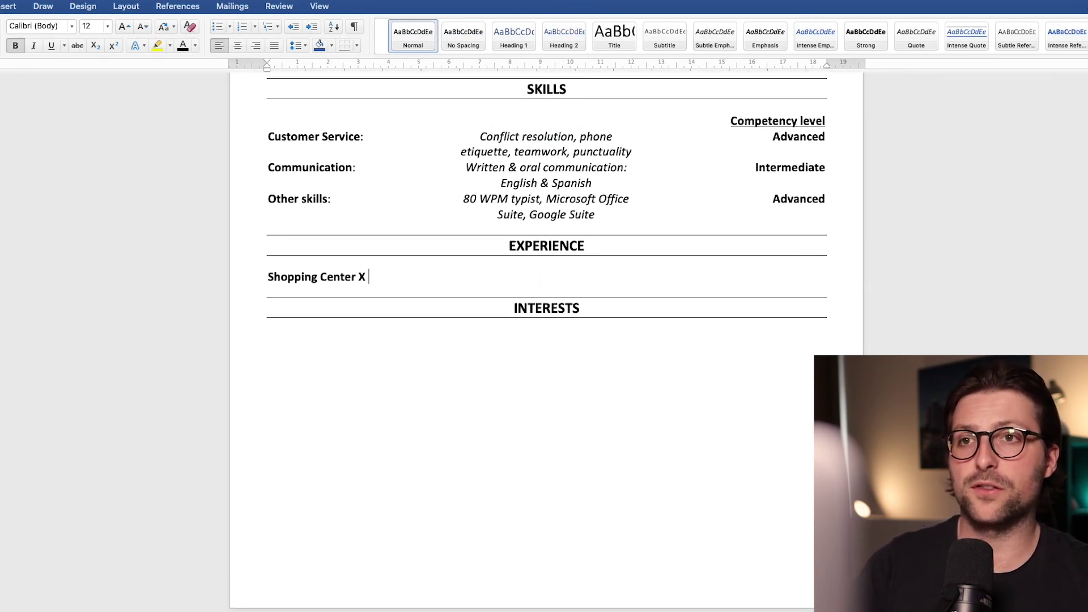
key("super+b")
type("|")
key("super+i")
type("Stock Clerk City")
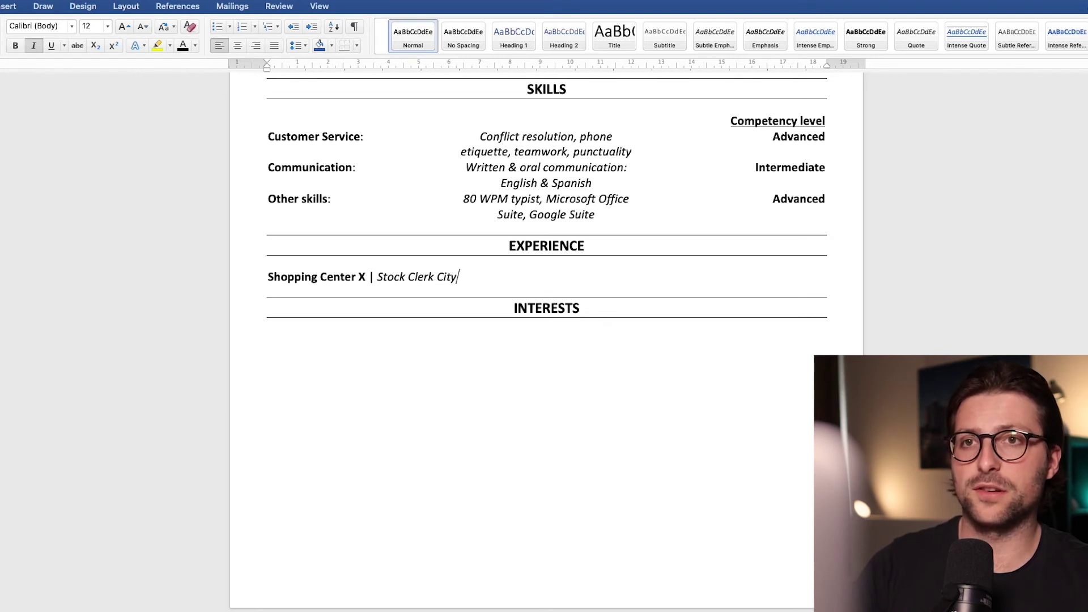
type(", State")
key("super+i")
type("|")
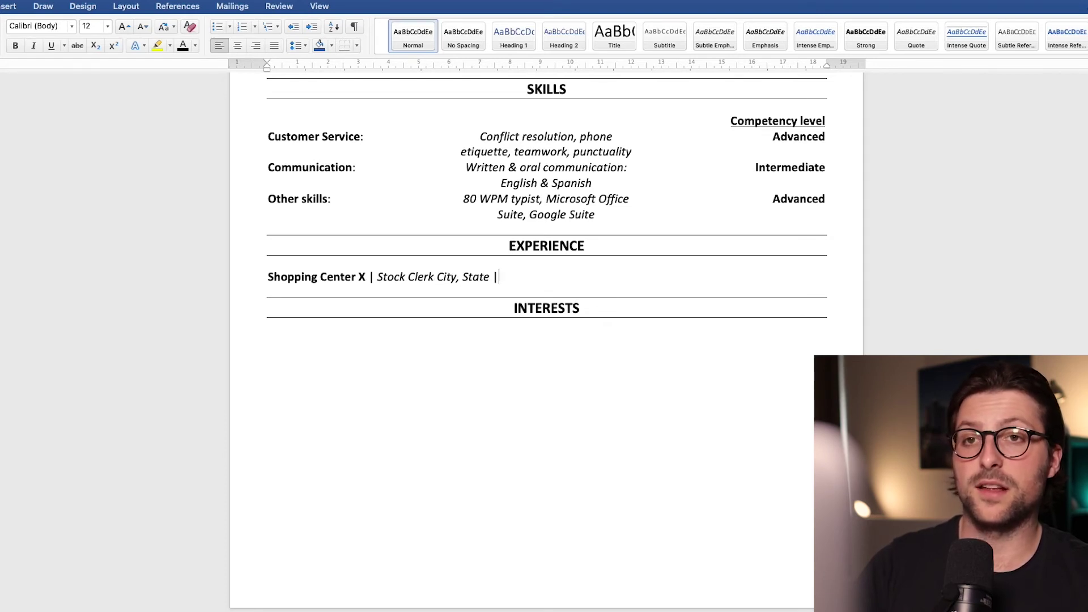
key("super+b")
type("06.2020 - 09.2020")
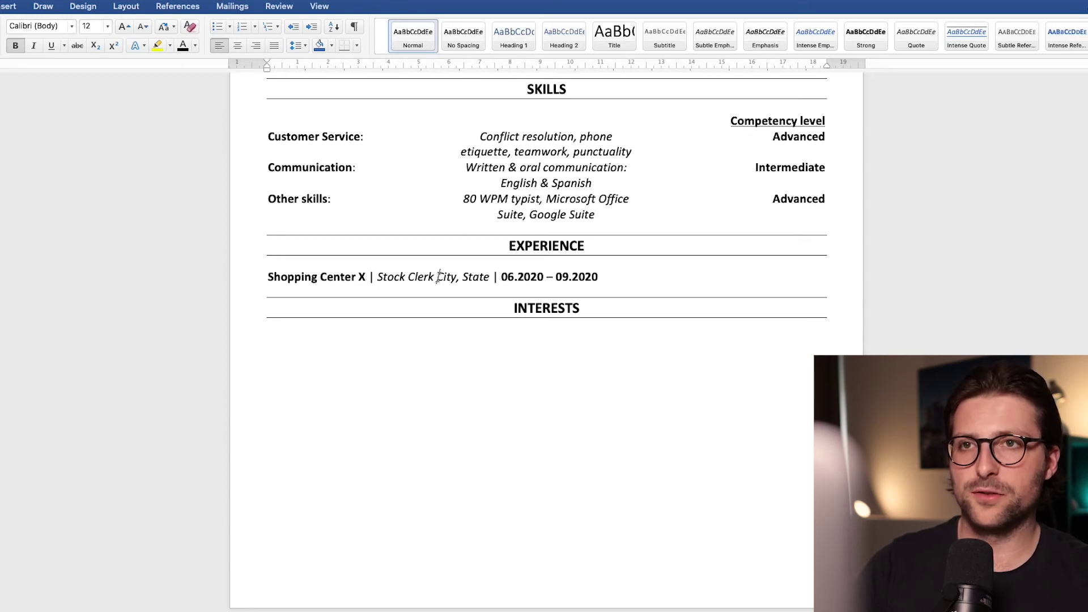
Tab City, State and the dates to the right margin, then start a new line
left_click(438, 277)
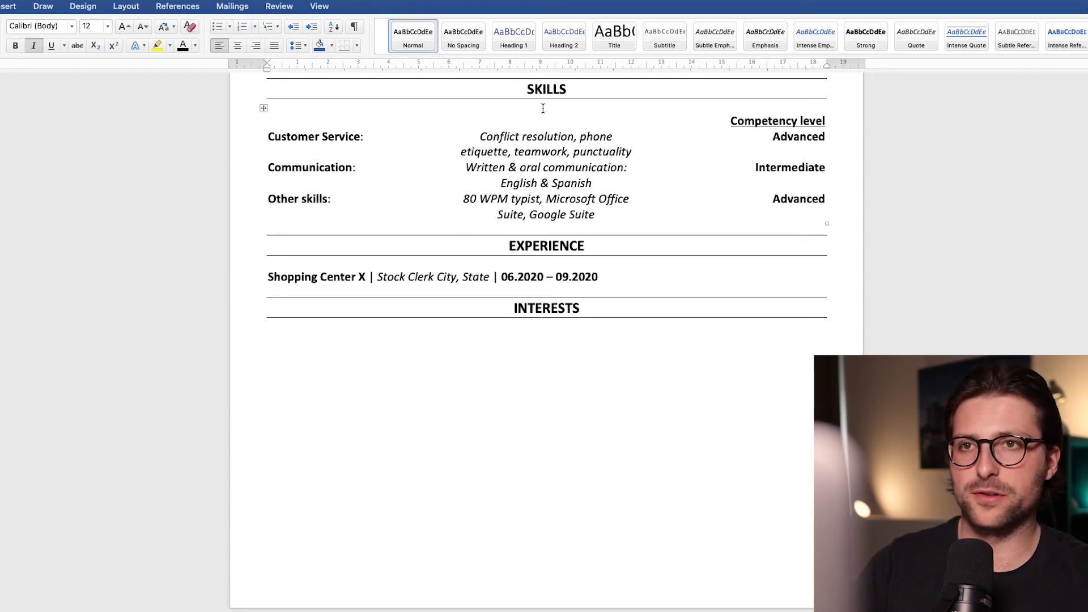
key("Tab")
left_click_drag(630, 65, 659, 66)
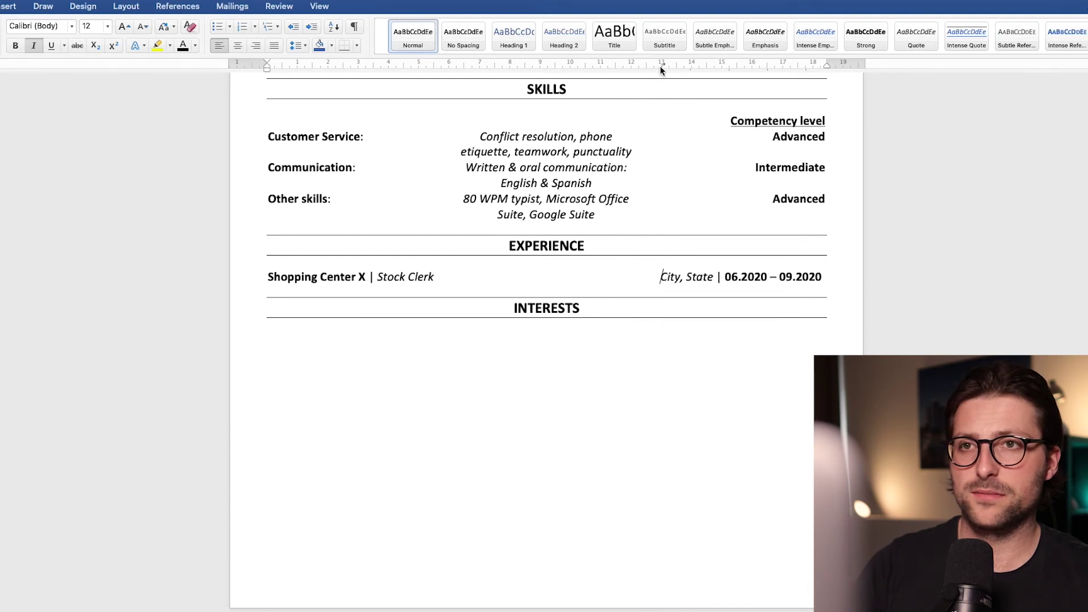
key("Return")
Add three auto-bulleted Stock Clerk duties about inventory management, marking 5K items, and stamina praise
type("* Managed [Company]'s inventory and supported all areas of responsibility within a 10-person team")
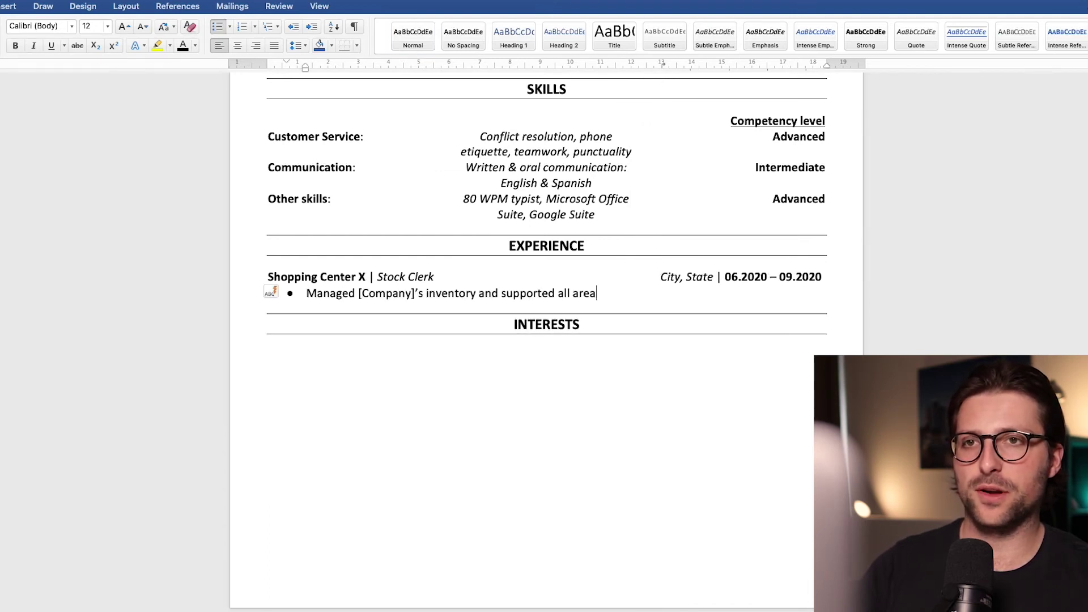
key("Return")
type("Marked more than 5K items and identified codes, such as inventory control codes, prices and stock")
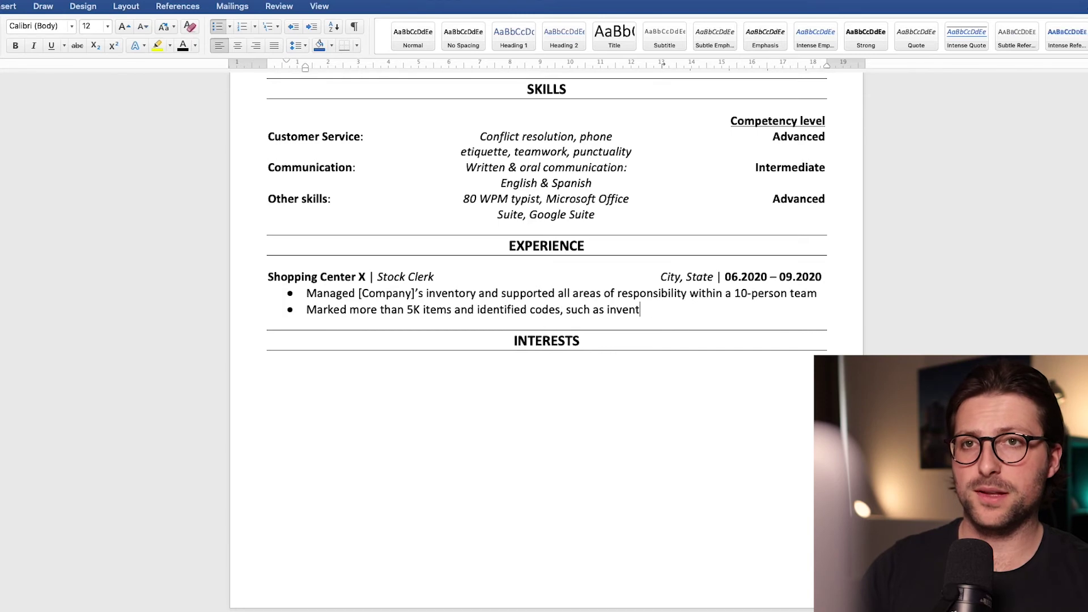
key("Return")
type("Praised for excellent physical stamina, attention to detail and punctuality in 2020 (see references)")
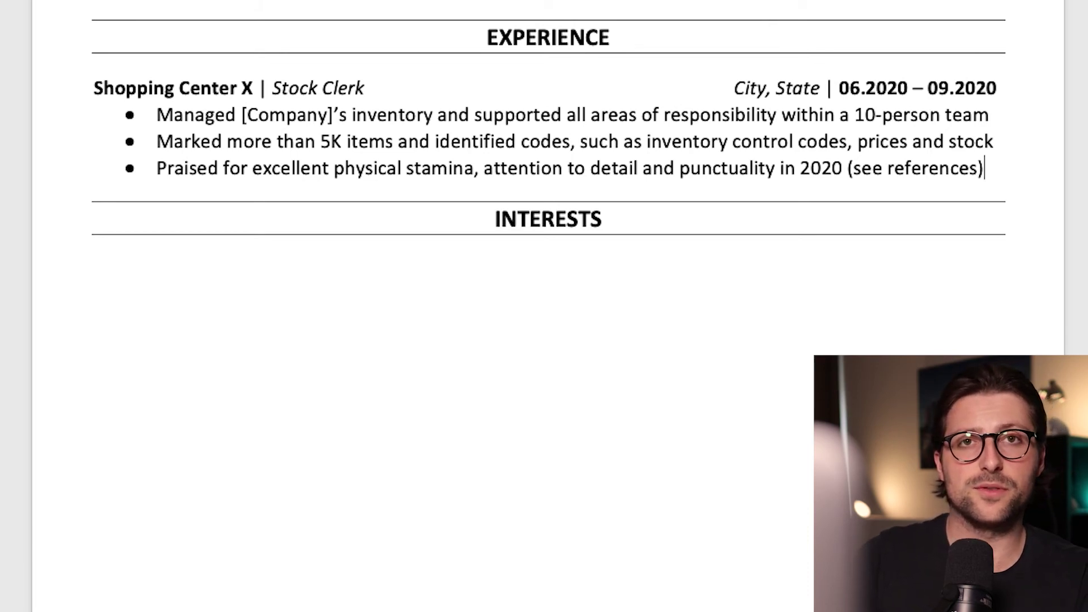
Add the 'Yearbook Club | High School Student' entry with City, State | 01.2020 - Present and three bullets
key("Return")
type("Yearbook Club | High School Student\tCity, State | 01.2020 - Present")
key("Return")
type("Covered all areas of responsibility within a 5-person team for putting together [School]'s yearbook")
key("Return")
type("Supervised the content coverage and story features / maintained t")
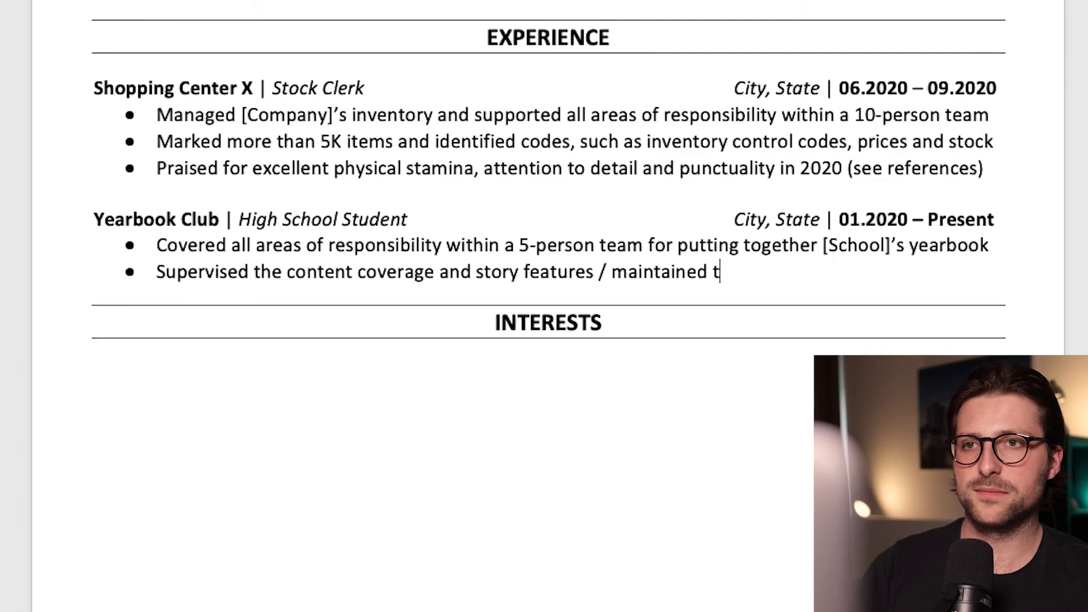
type("he budget and sales campaign")
key("Return")
type("Improved the photo quality, increased profits by 8% and finished the yearbook by the end of [Date]")
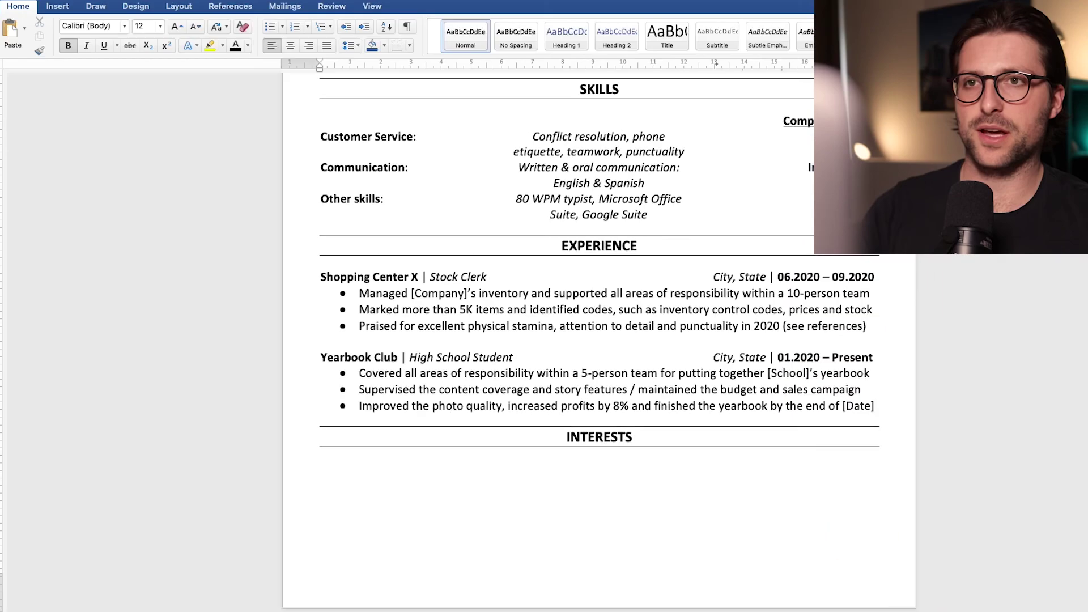
left_click(321, 461)
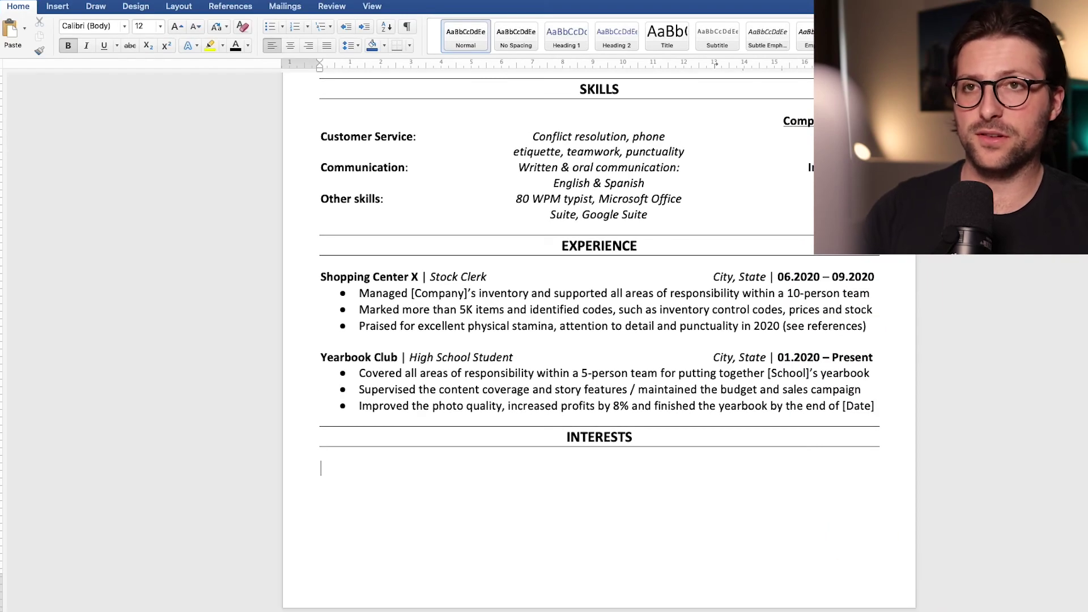
Insert a one-row, three-column table under the INTERESTS heading
left_click(57, 7)
left_click(116, 33)
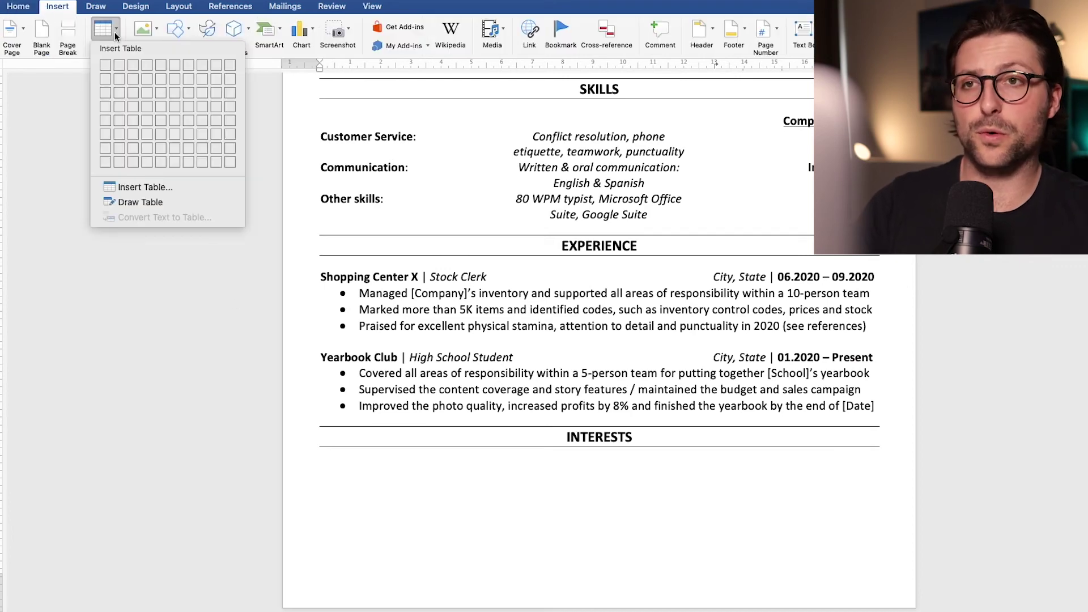
left_click(133, 65)
Set the table's left and right cell margins to 0 cm
left_click(480, 6)
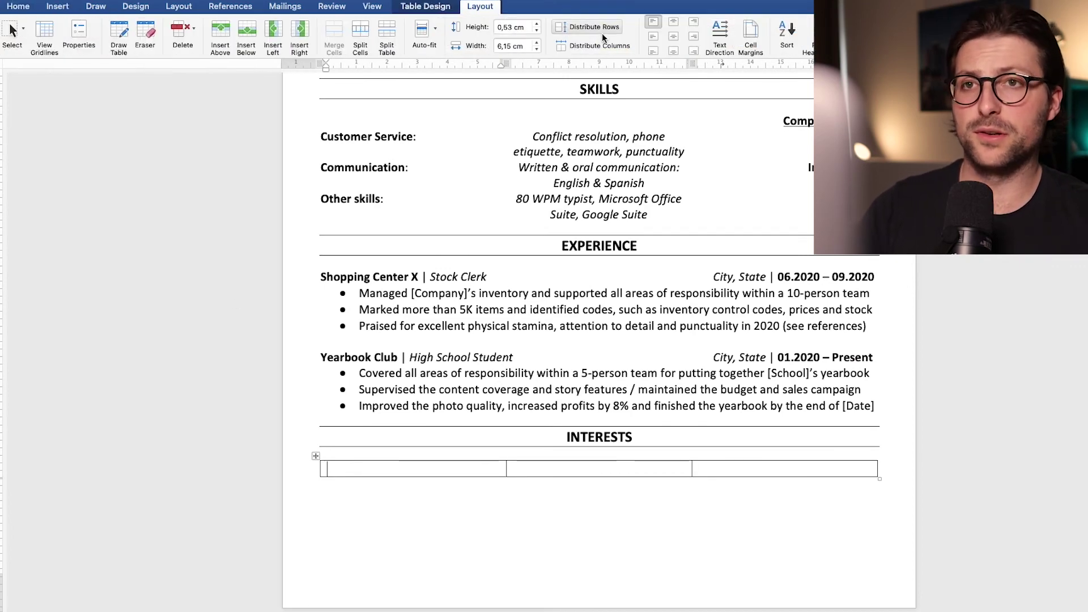
left_click(751, 34)
left_click(688, 160)
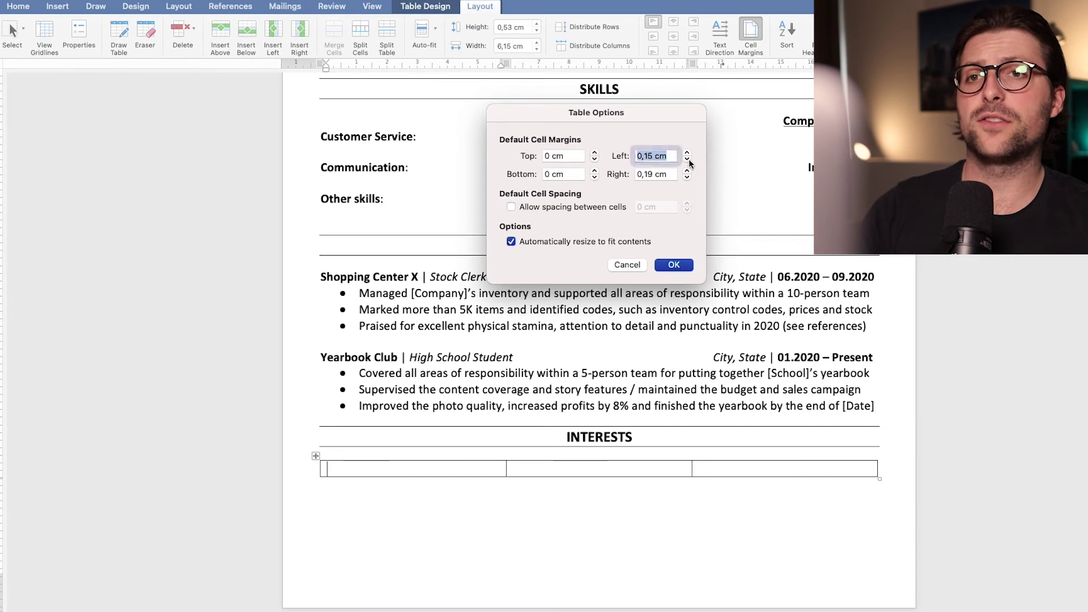
left_click(688, 160)
left_click(687, 160)
left_click(687, 178)
left_click(687, 177)
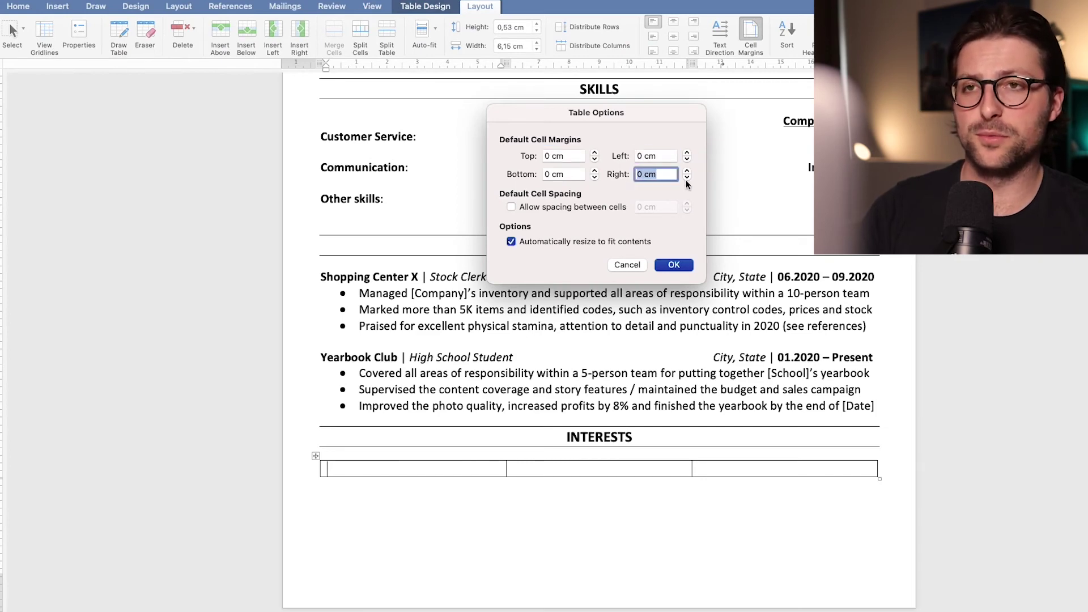
left_click(674, 265)
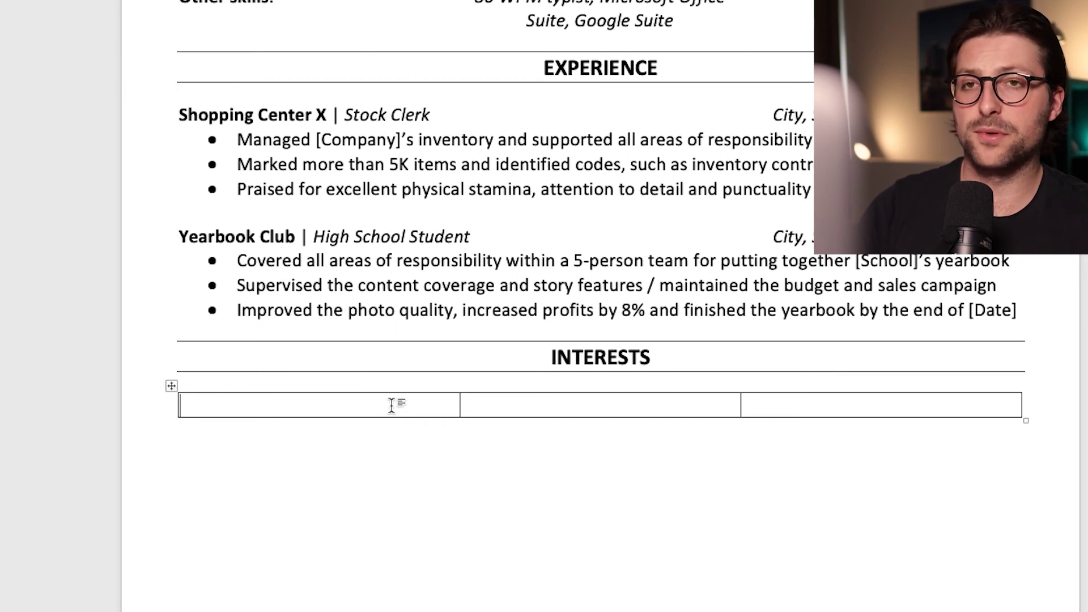
Fill the first cell with Traveling, 'Visit a new state each year' and 'This year (2021): Texas'
type("Traveling")
key("Return")
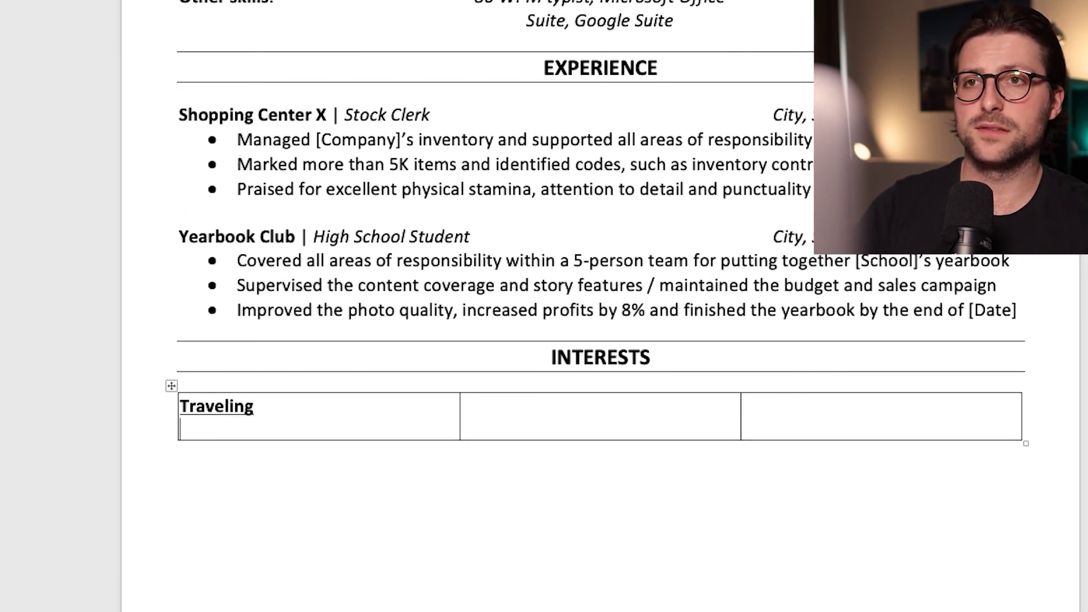
type("Visit a new state each year")
key("Return")
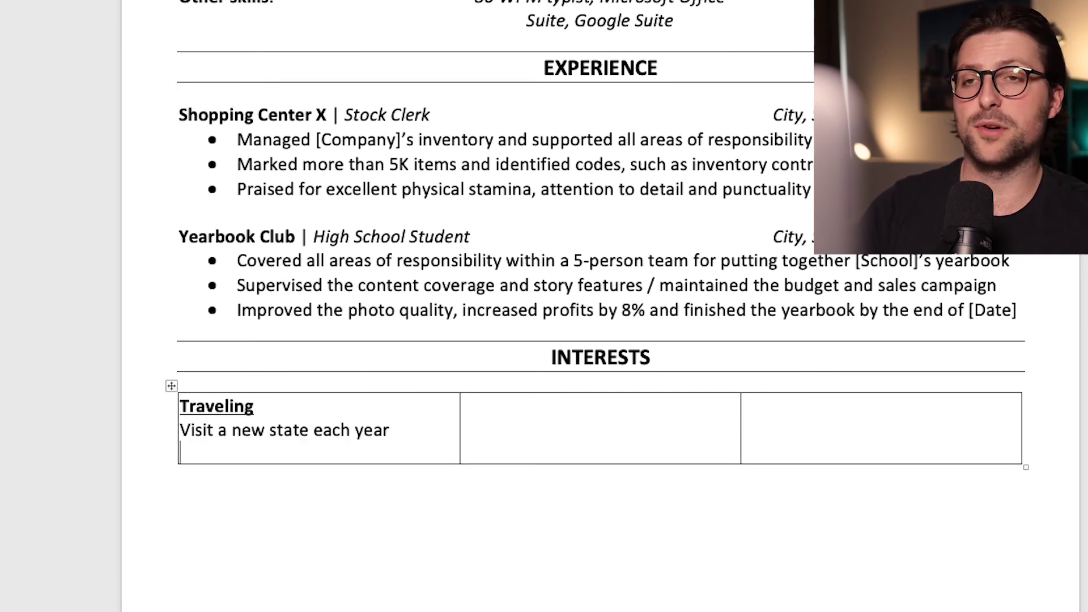
type("This year (2021): Tex")
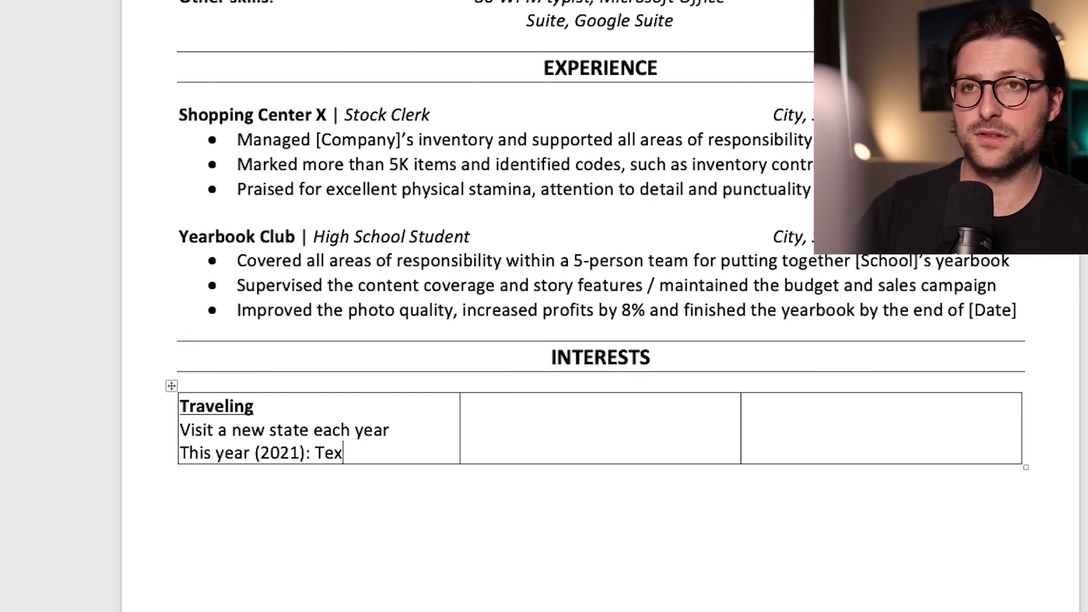
type("as")
Enter Football with 'AFC Ajax Frenkie de Jong' in cell two and 'Watching Netflix' in cell three
key("Tab")
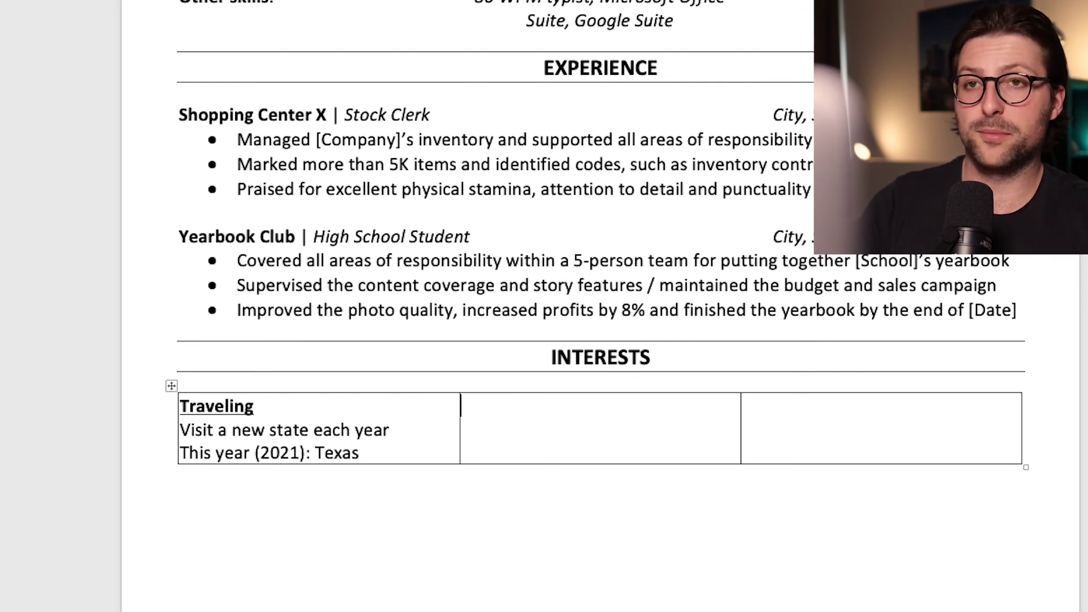
type("Football")
key("Return")
type("AFC Ajax ")
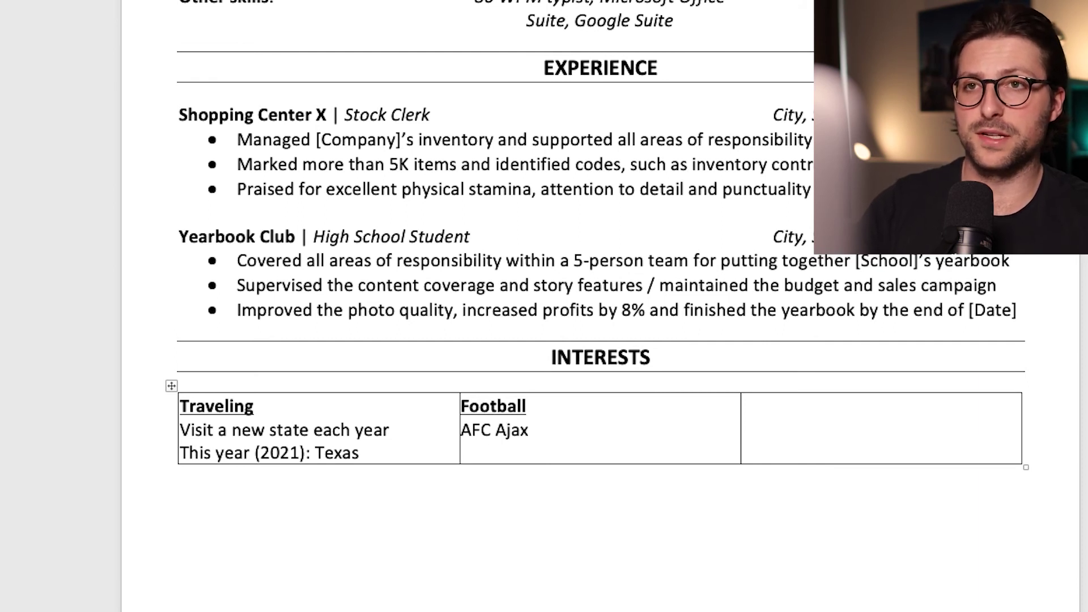
type("Frenkie de Jong")
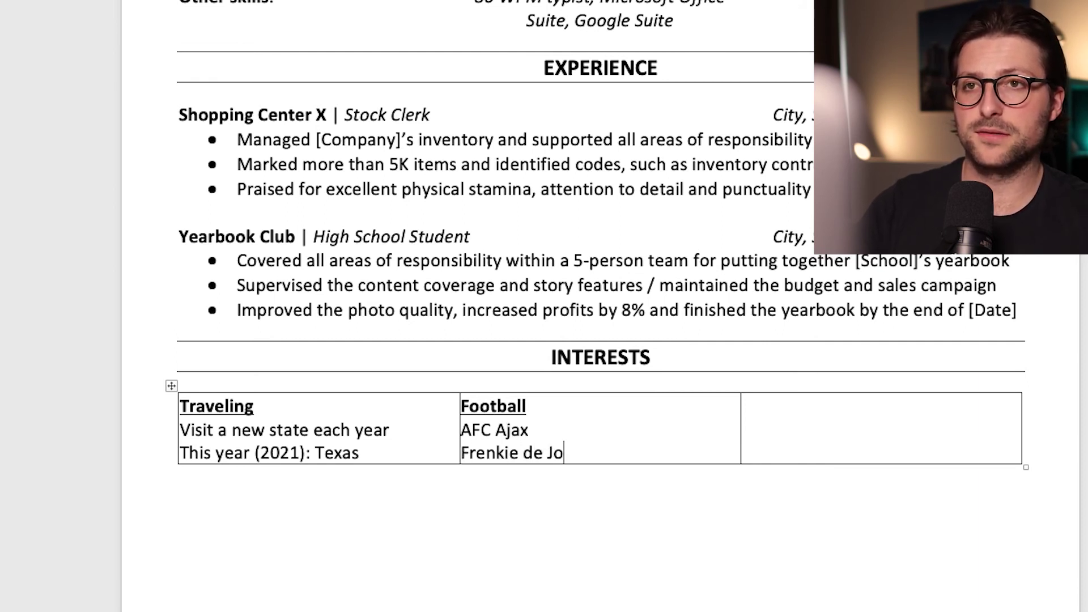
left_click(743, 406)
type("Watching Netflix")
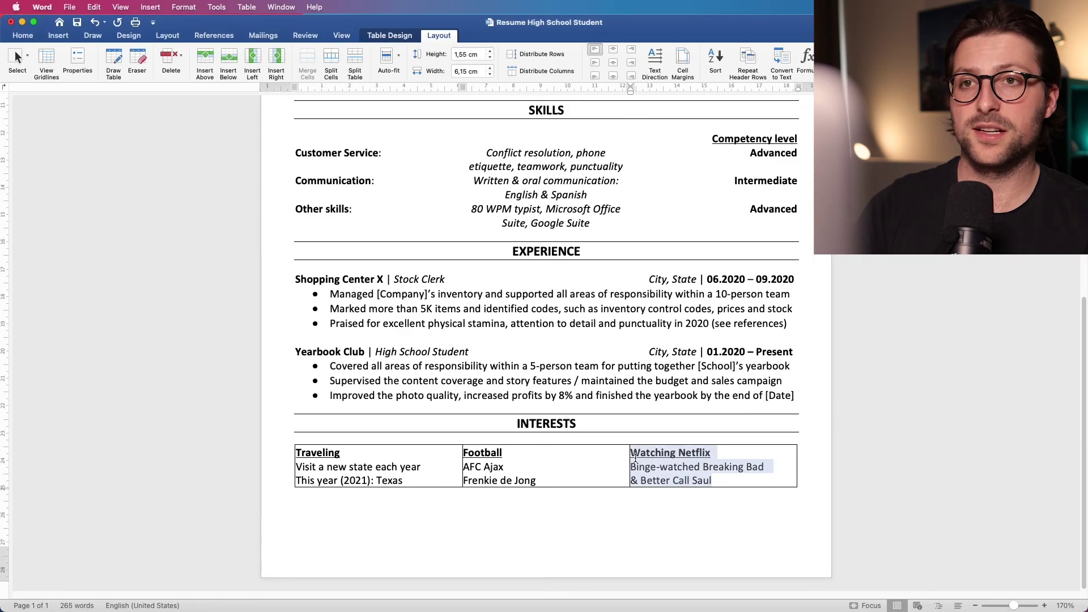
Right-align the Watching Netflix column and centre the Football column
key("super+r")
left_click_drag(536, 480, 352, 471)
key("super+e")
Remove all borders from the interests table and zoom out to view the whole page
left_click(375, 71)
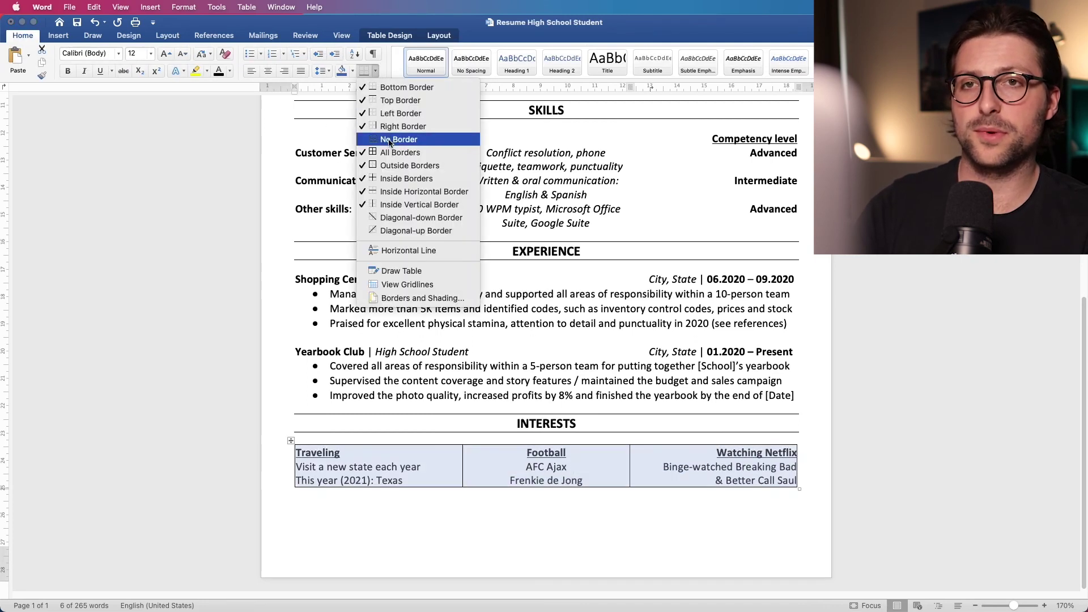
left_click(388, 140)
left_click(639, 516)
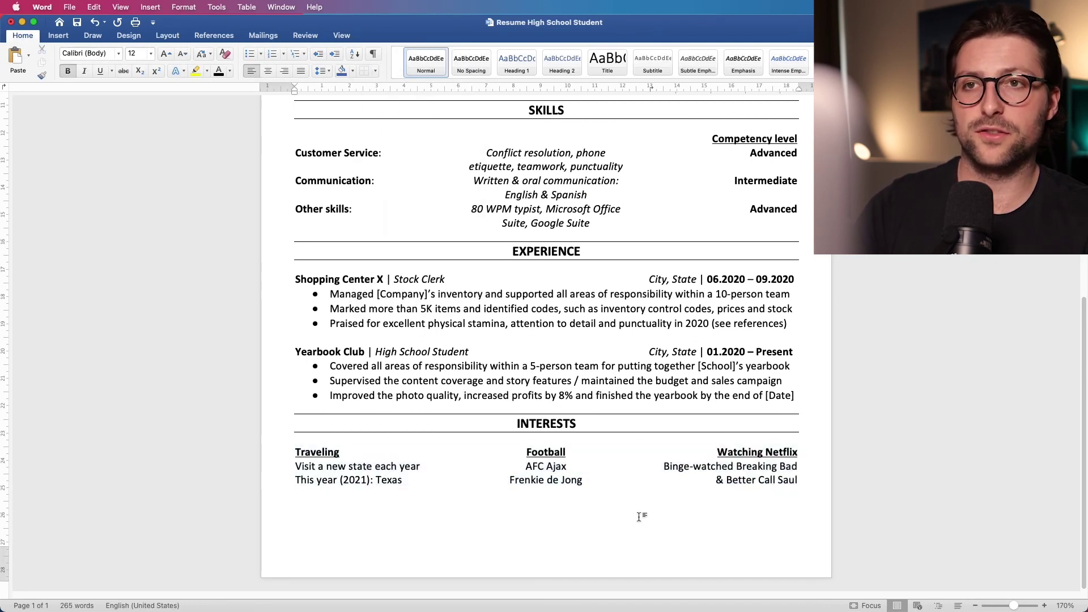
left_click(975, 606)
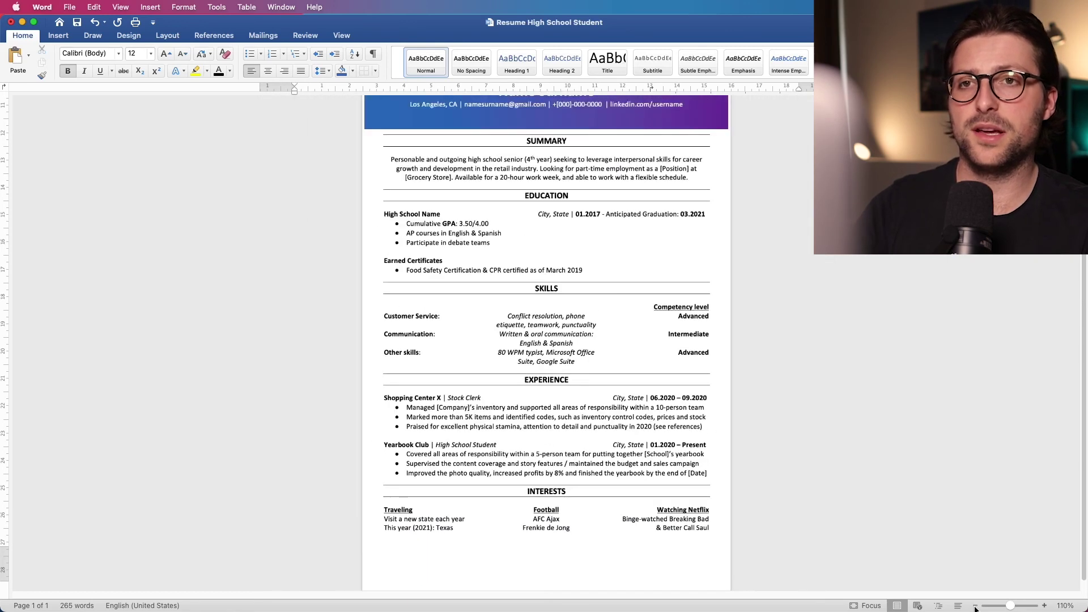
left_click(975, 606)
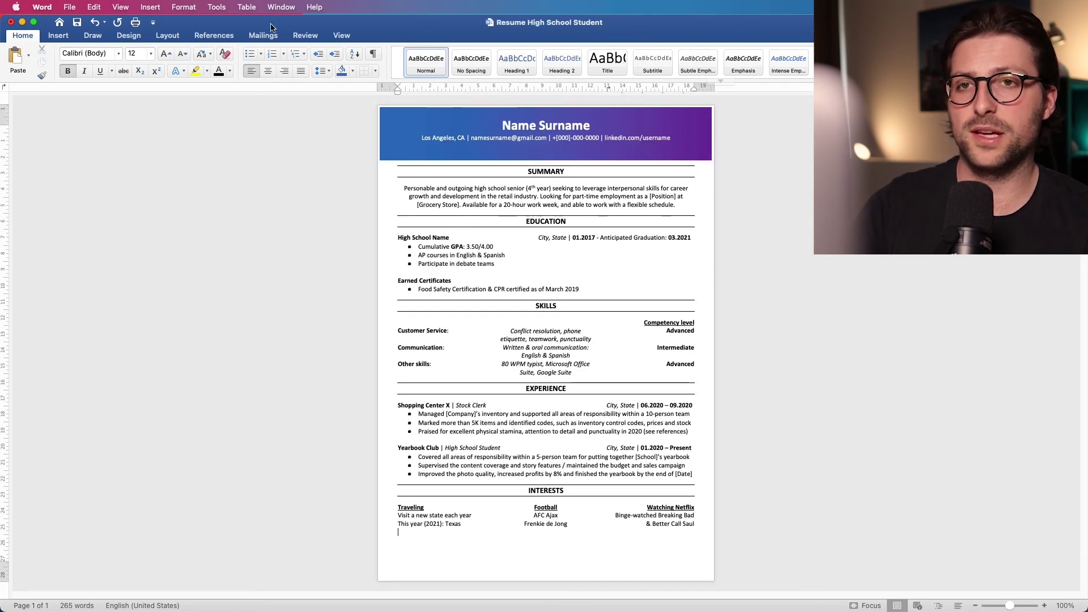
left_click(69, 7)
Save the resume as a new file named 'Name Surname Resume'
left_click(67, 104)
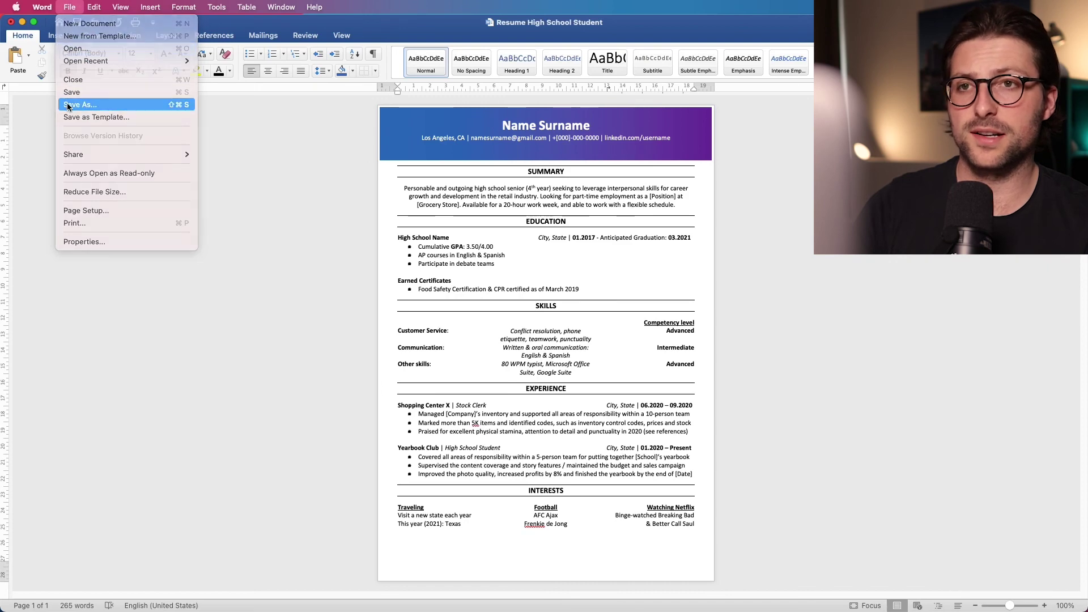
type("Name Surname Resume")
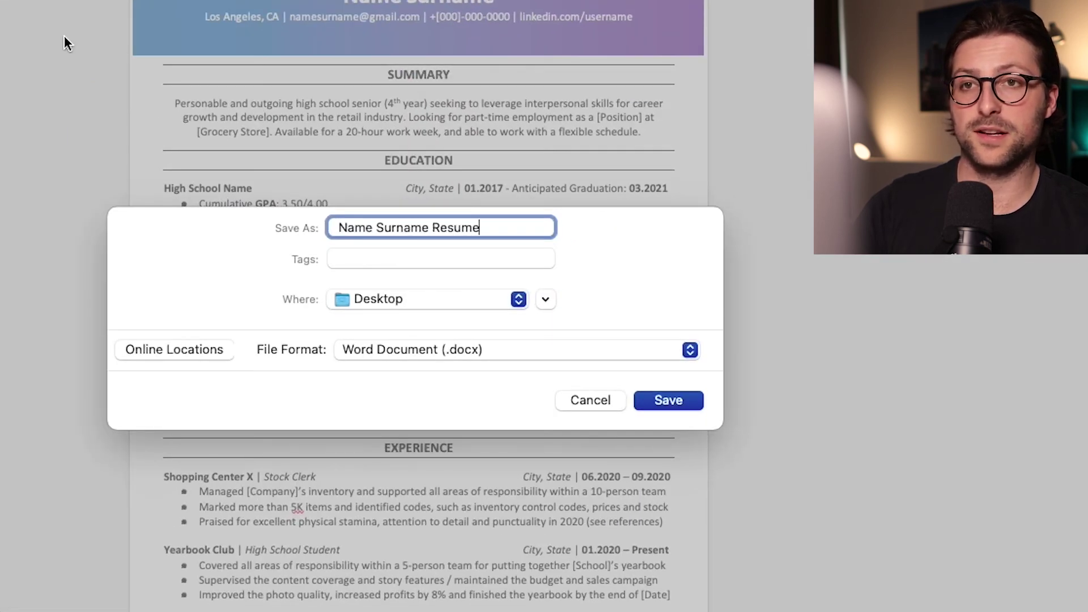